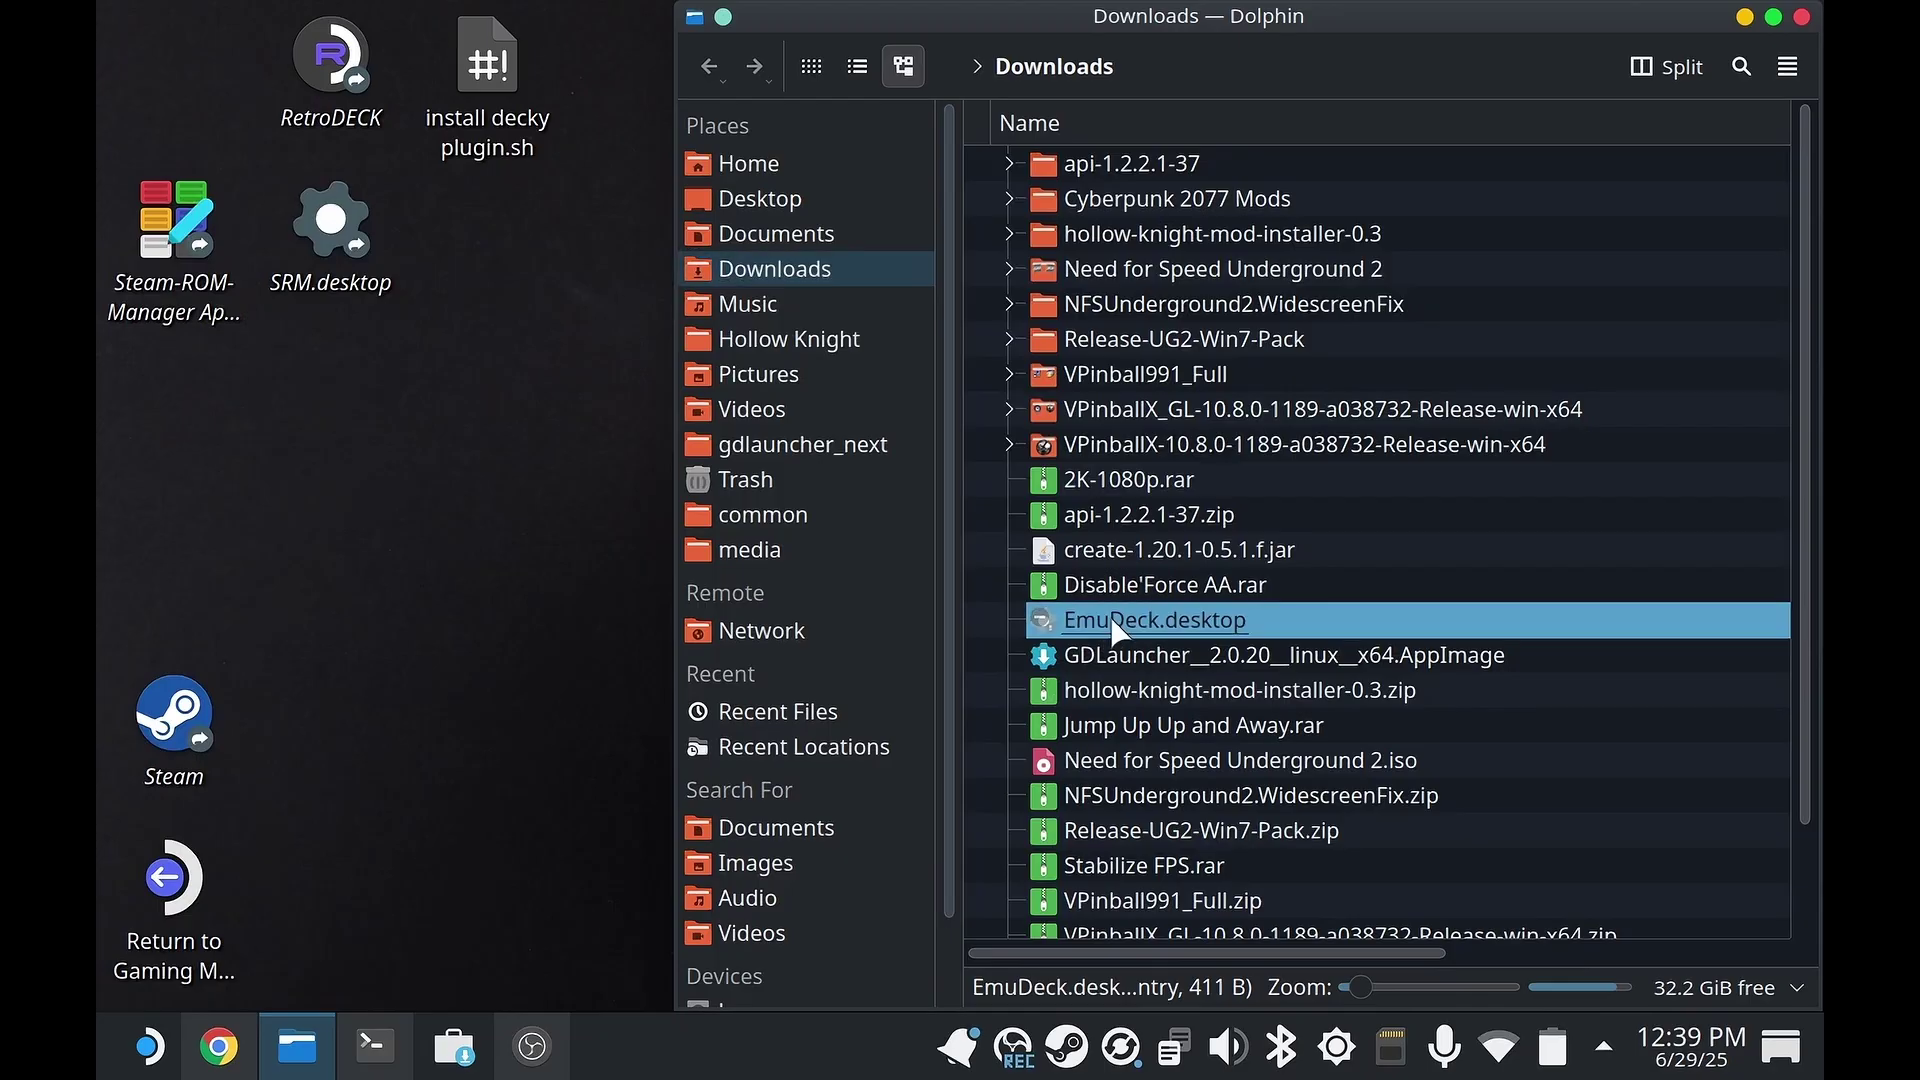
{"action": "left_click_drag", "start_coordinate": [1101, 617], "coordinate": [479, 518]}
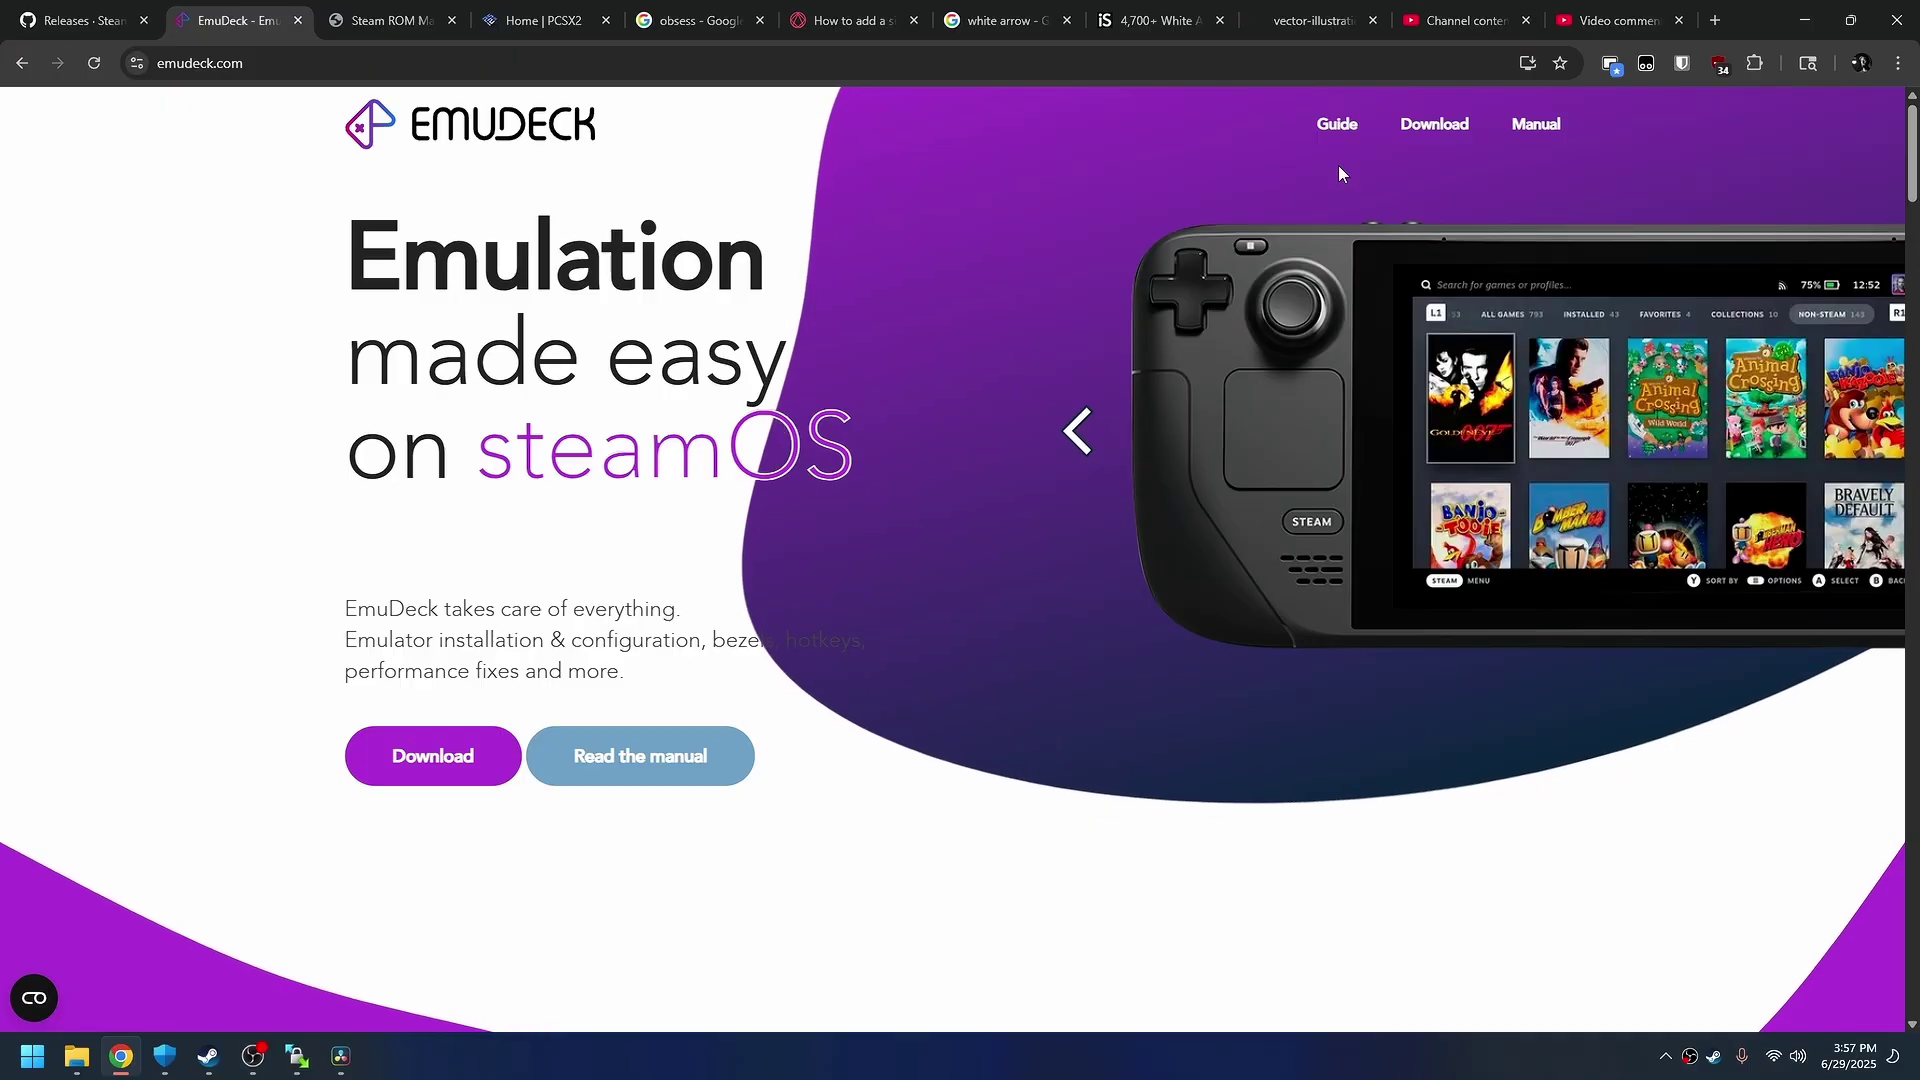
- Show the EmuDeck website in full screen and open the manual's Installing EmuDeck Desktop page
{"action": "key", "text": "F11"}
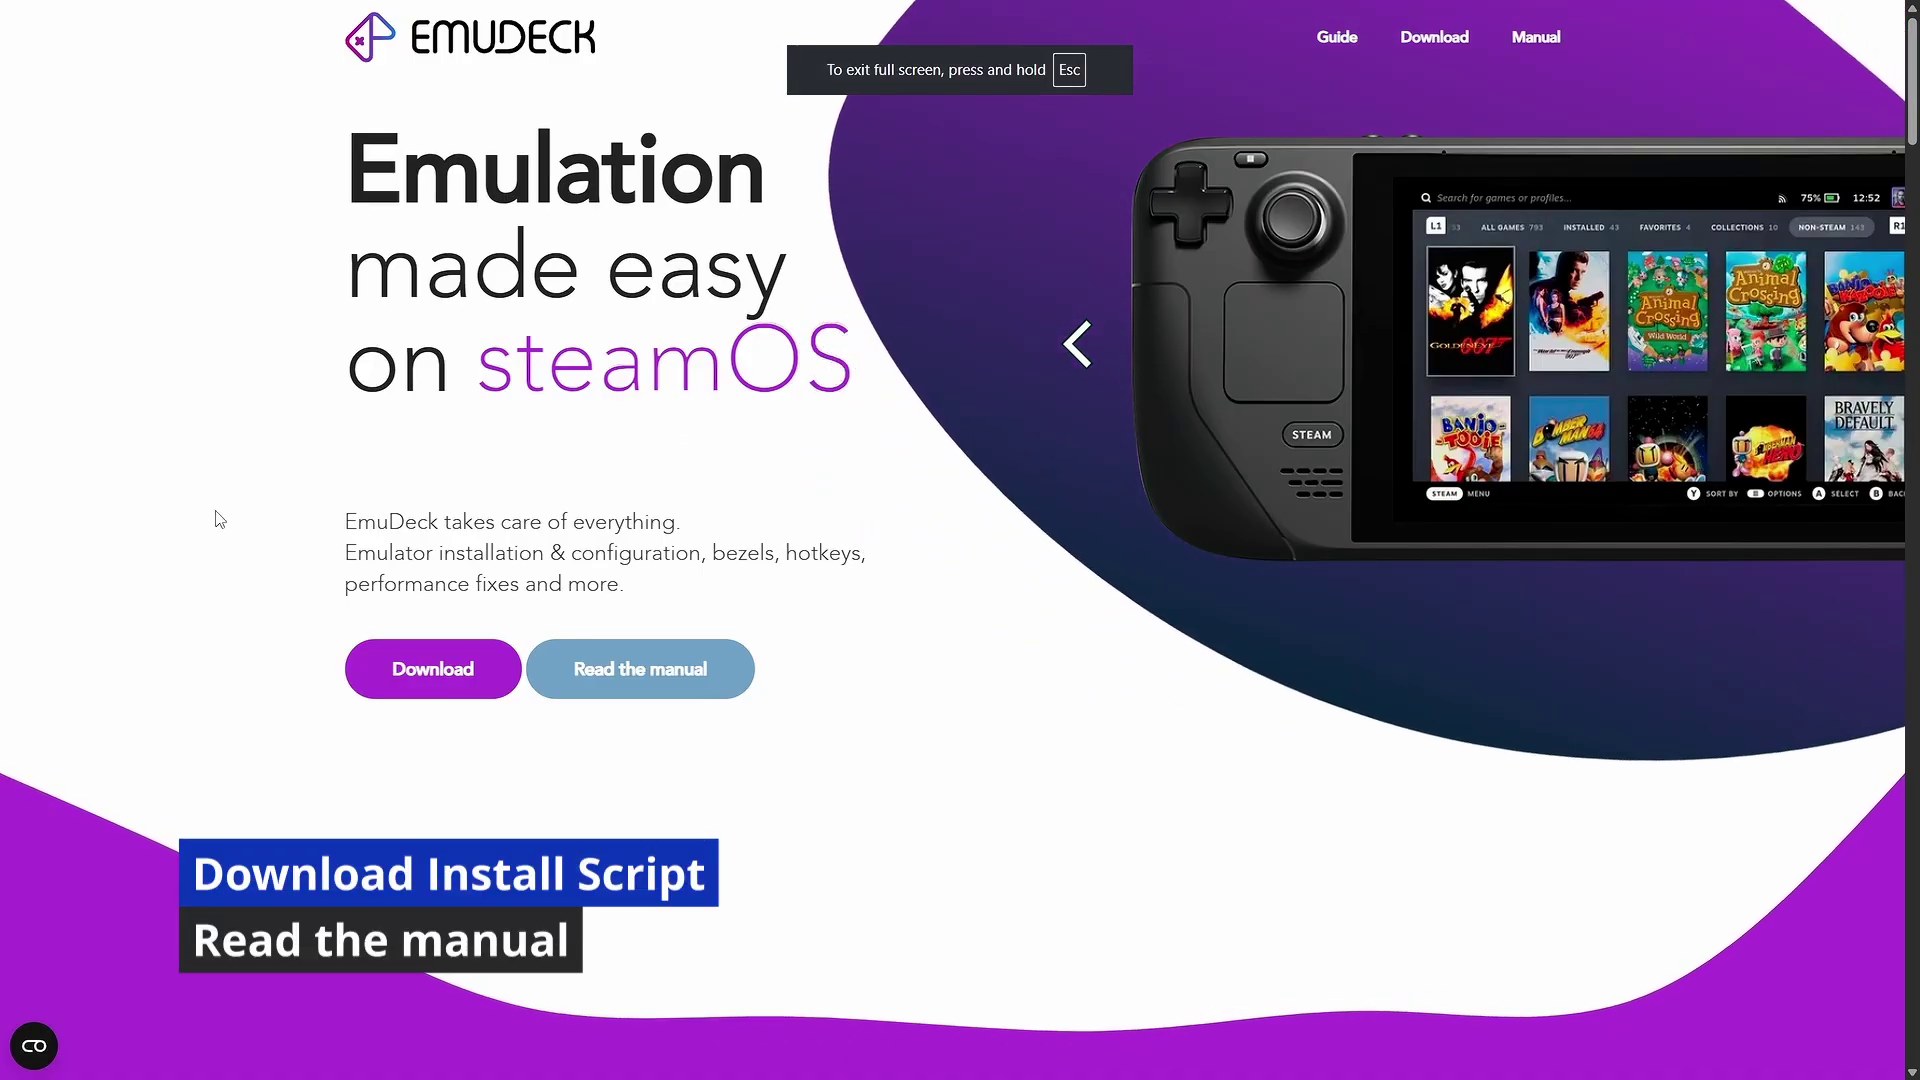
{"action": "left_click", "coordinate": [692, 686]}
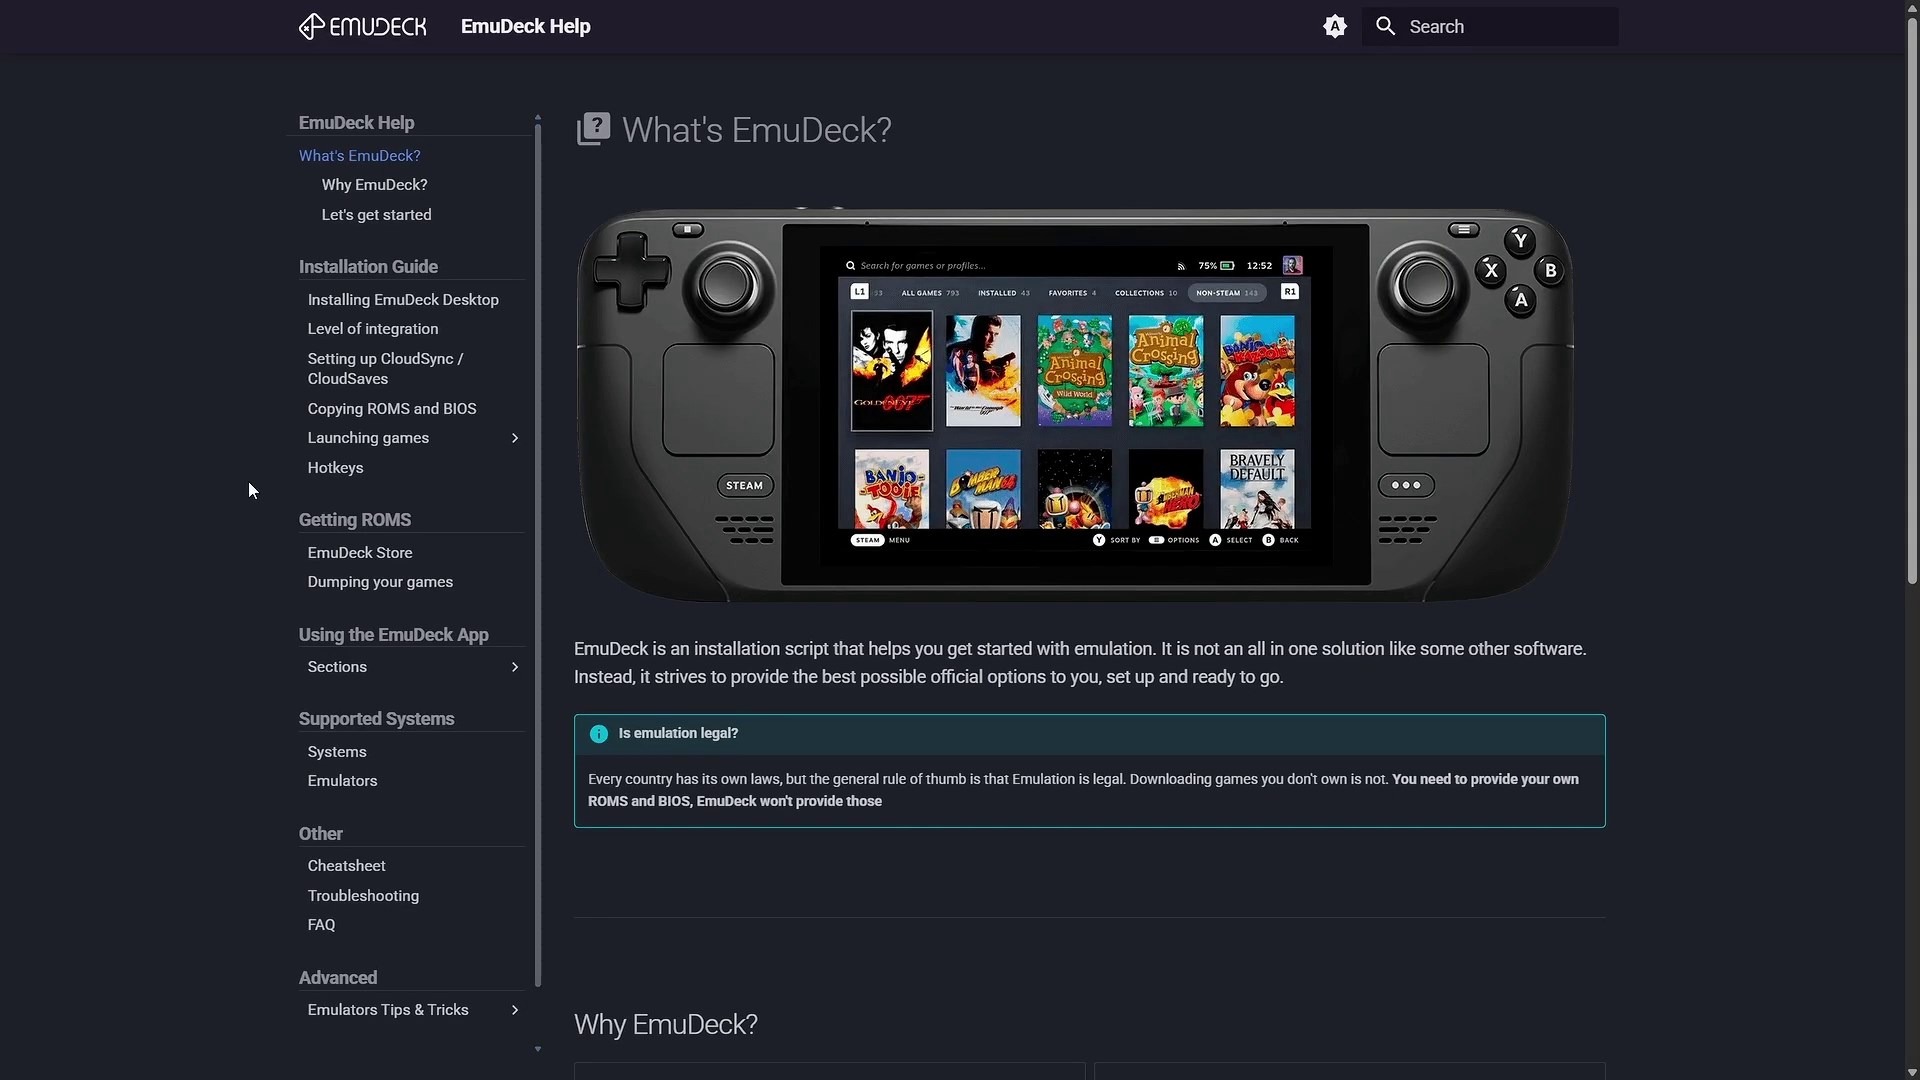
{"action": "left_click", "coordinate": [430, 314]}
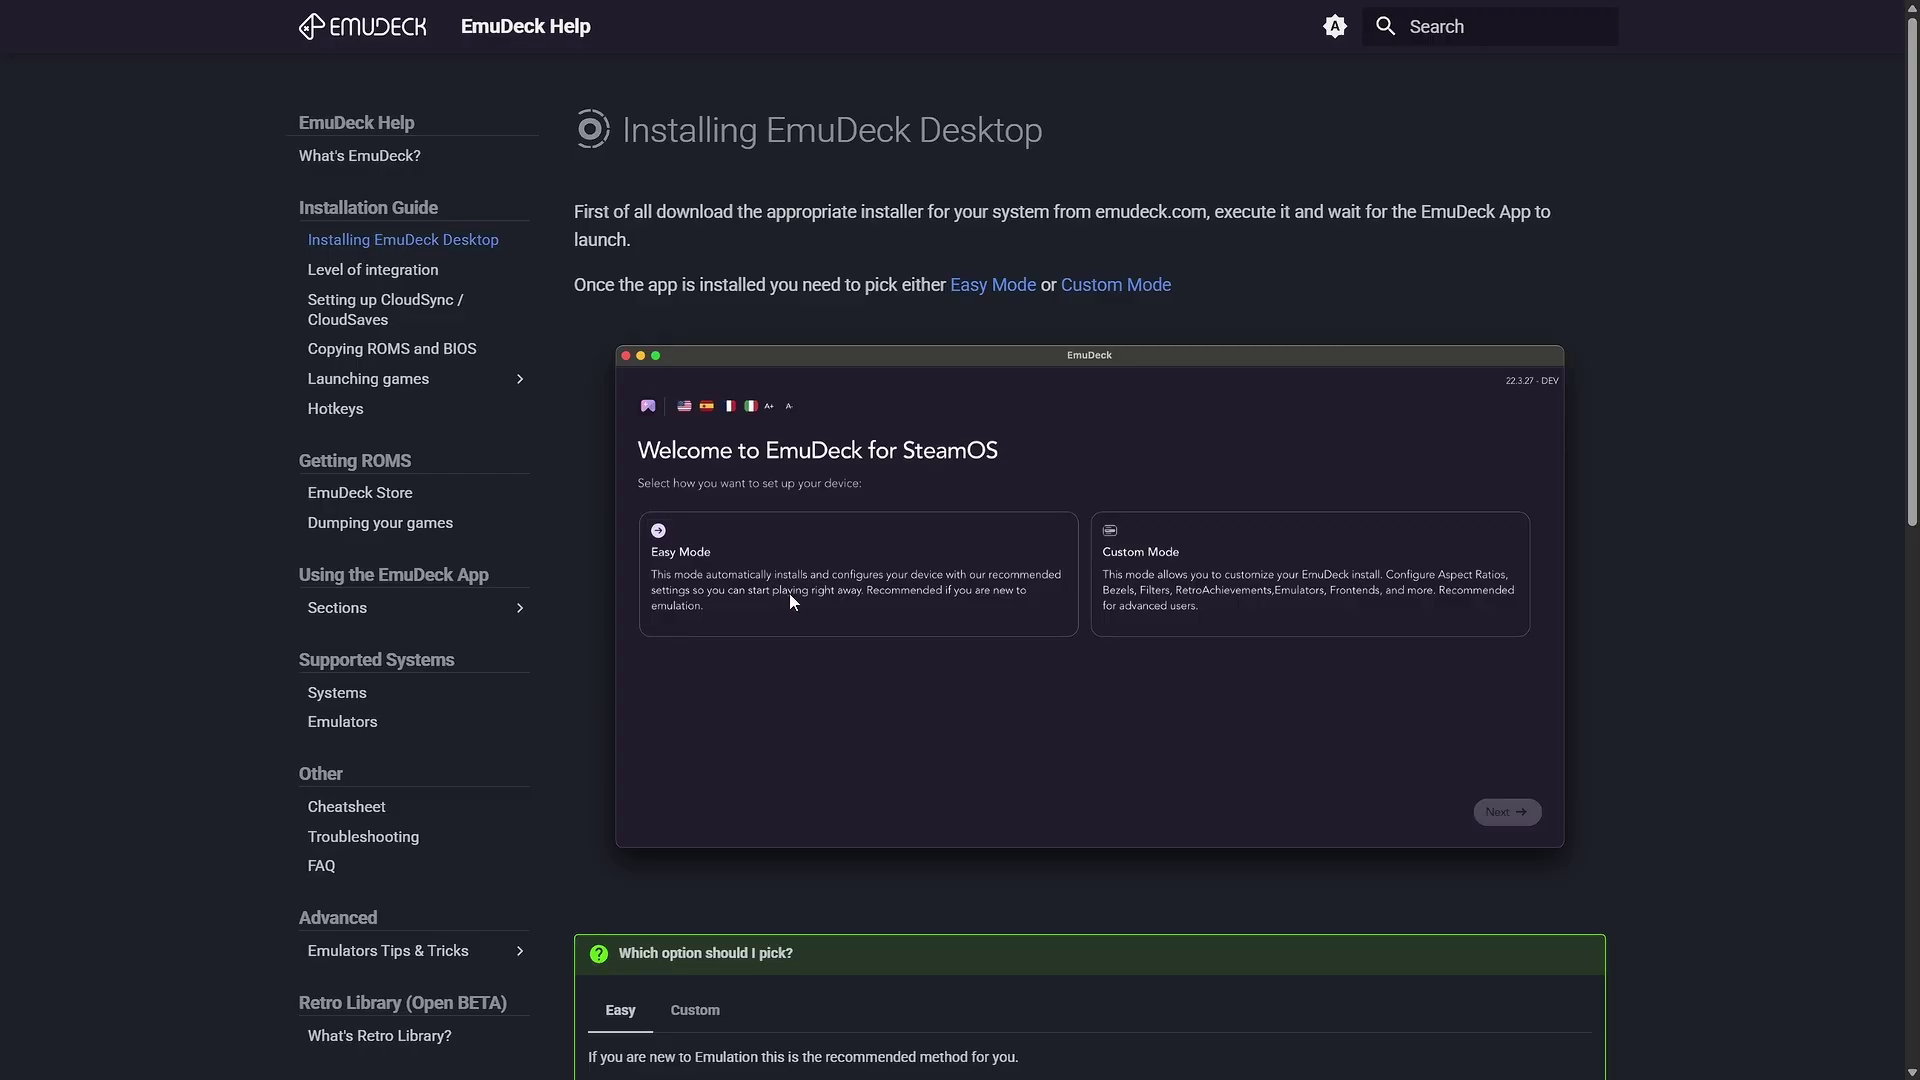
- Read the Easy Mode and ROM directory guidance, then expand the possible issues when installing
{"action": "scroll", "coordinate": [788, 598], "scroll_direction": "down", "scroll_amount": 1}
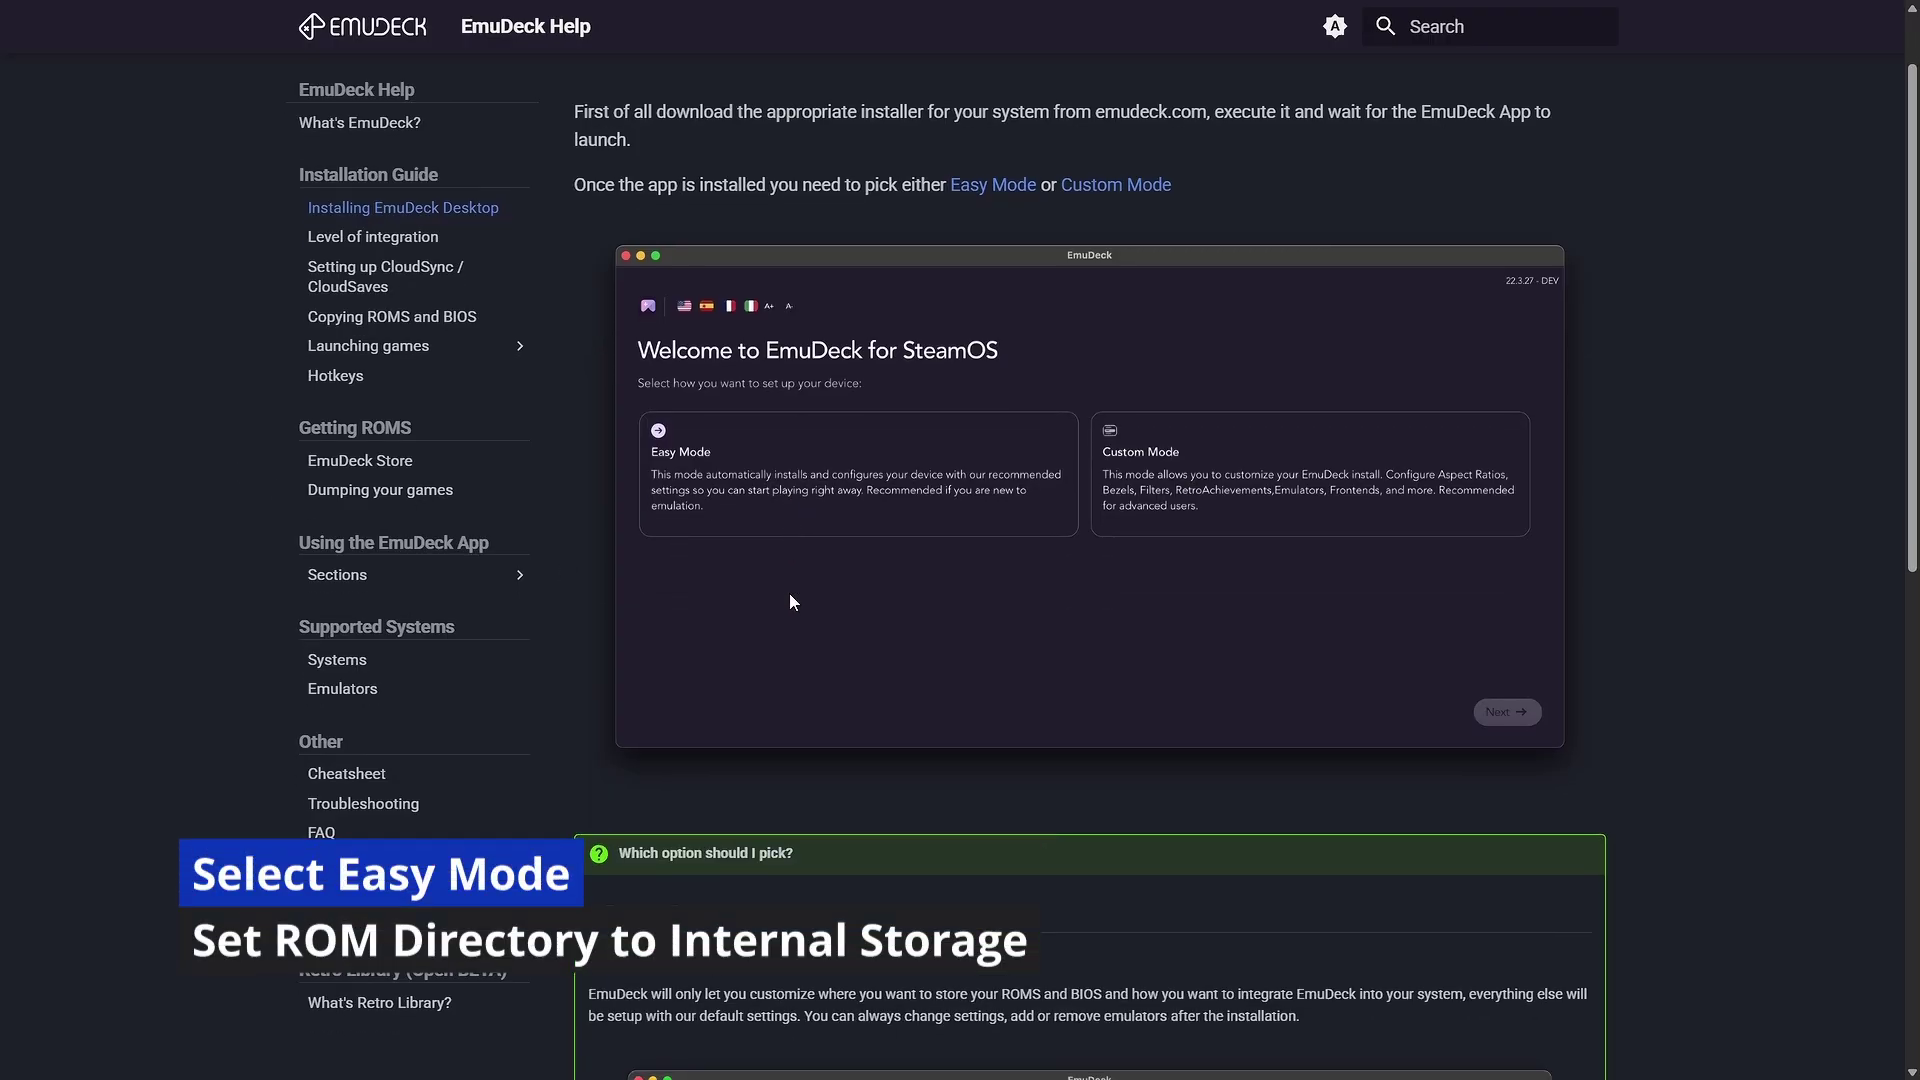
{"action": "scroll", "coordinate": [790, 599], "scroll_direction": "down", "scroll_amount": 6}
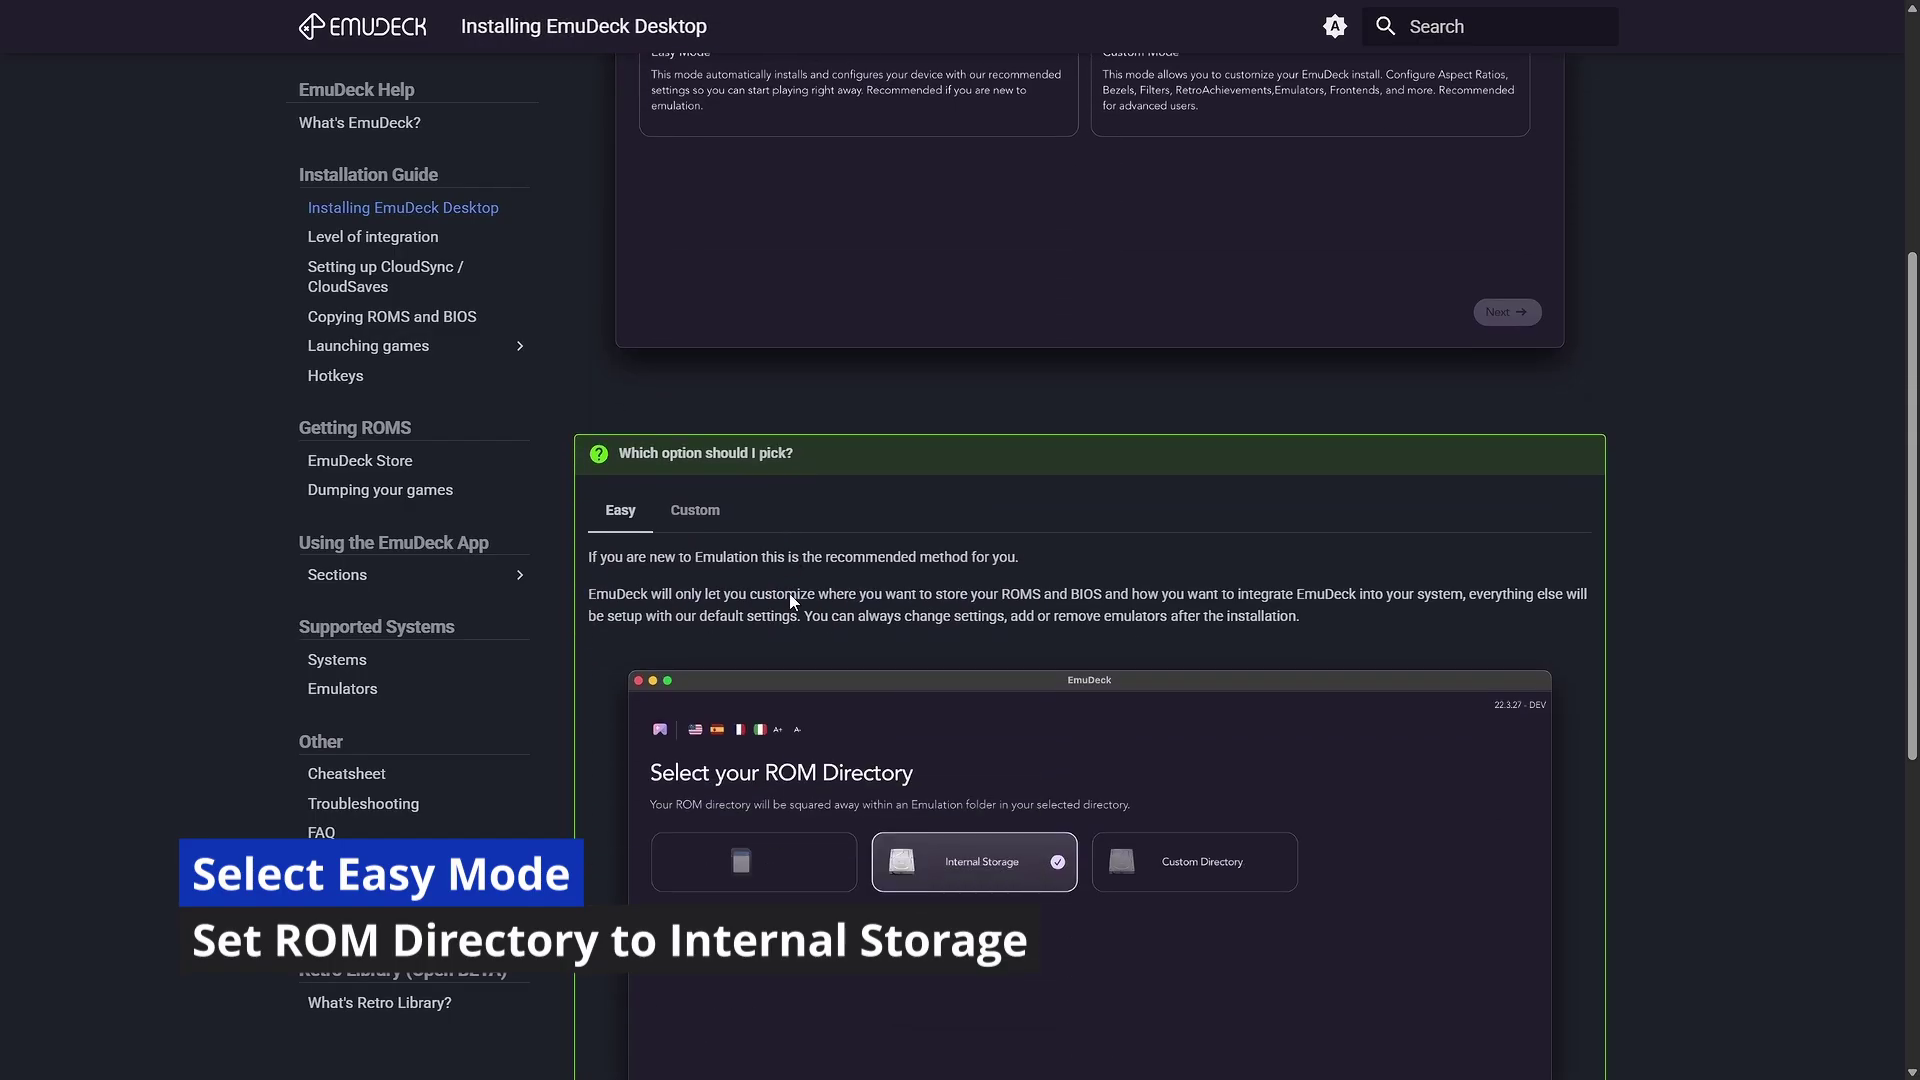
{"action": "scroll", "coordinate": [790, 598], "scroll_direction": "down", "scroll_amount": 1}
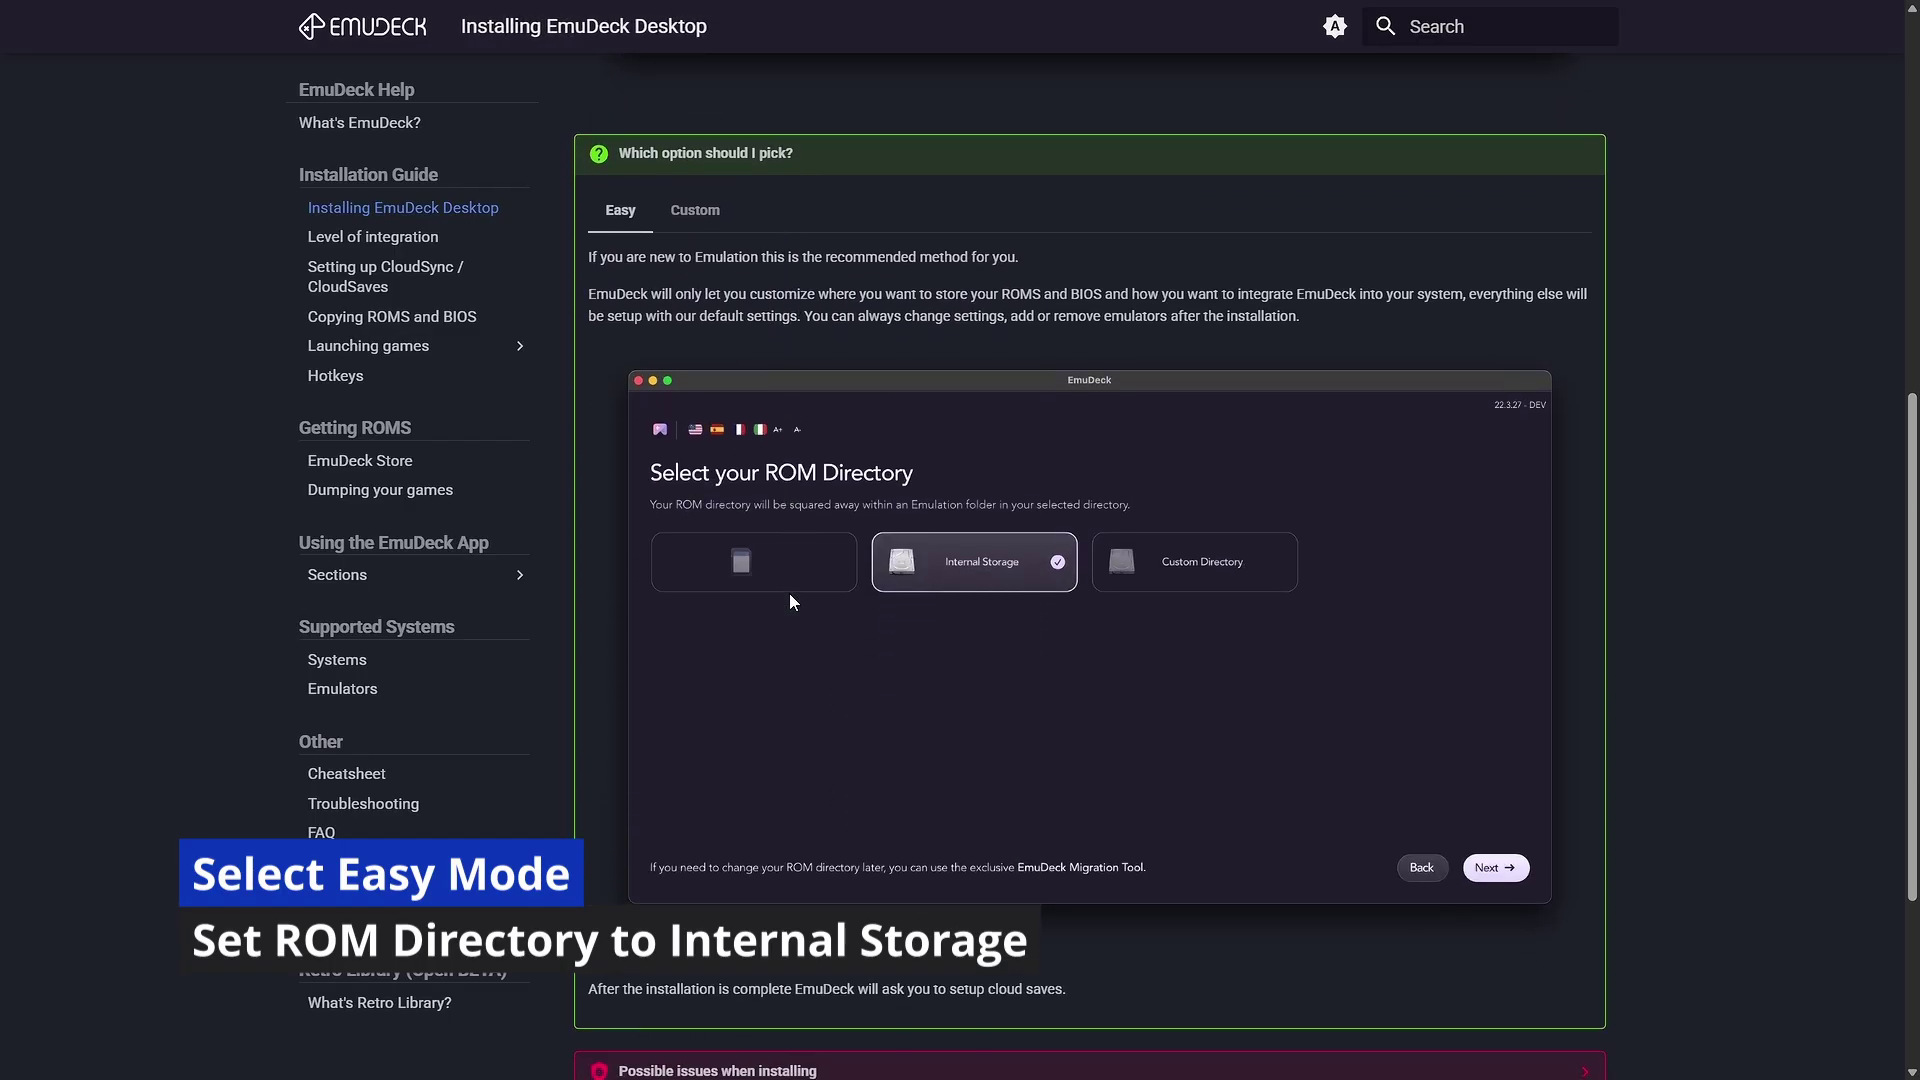
{"action": "scroll", "coordinate": [789, 600], "scroll_direction": "down", "scroll_amount": 1}
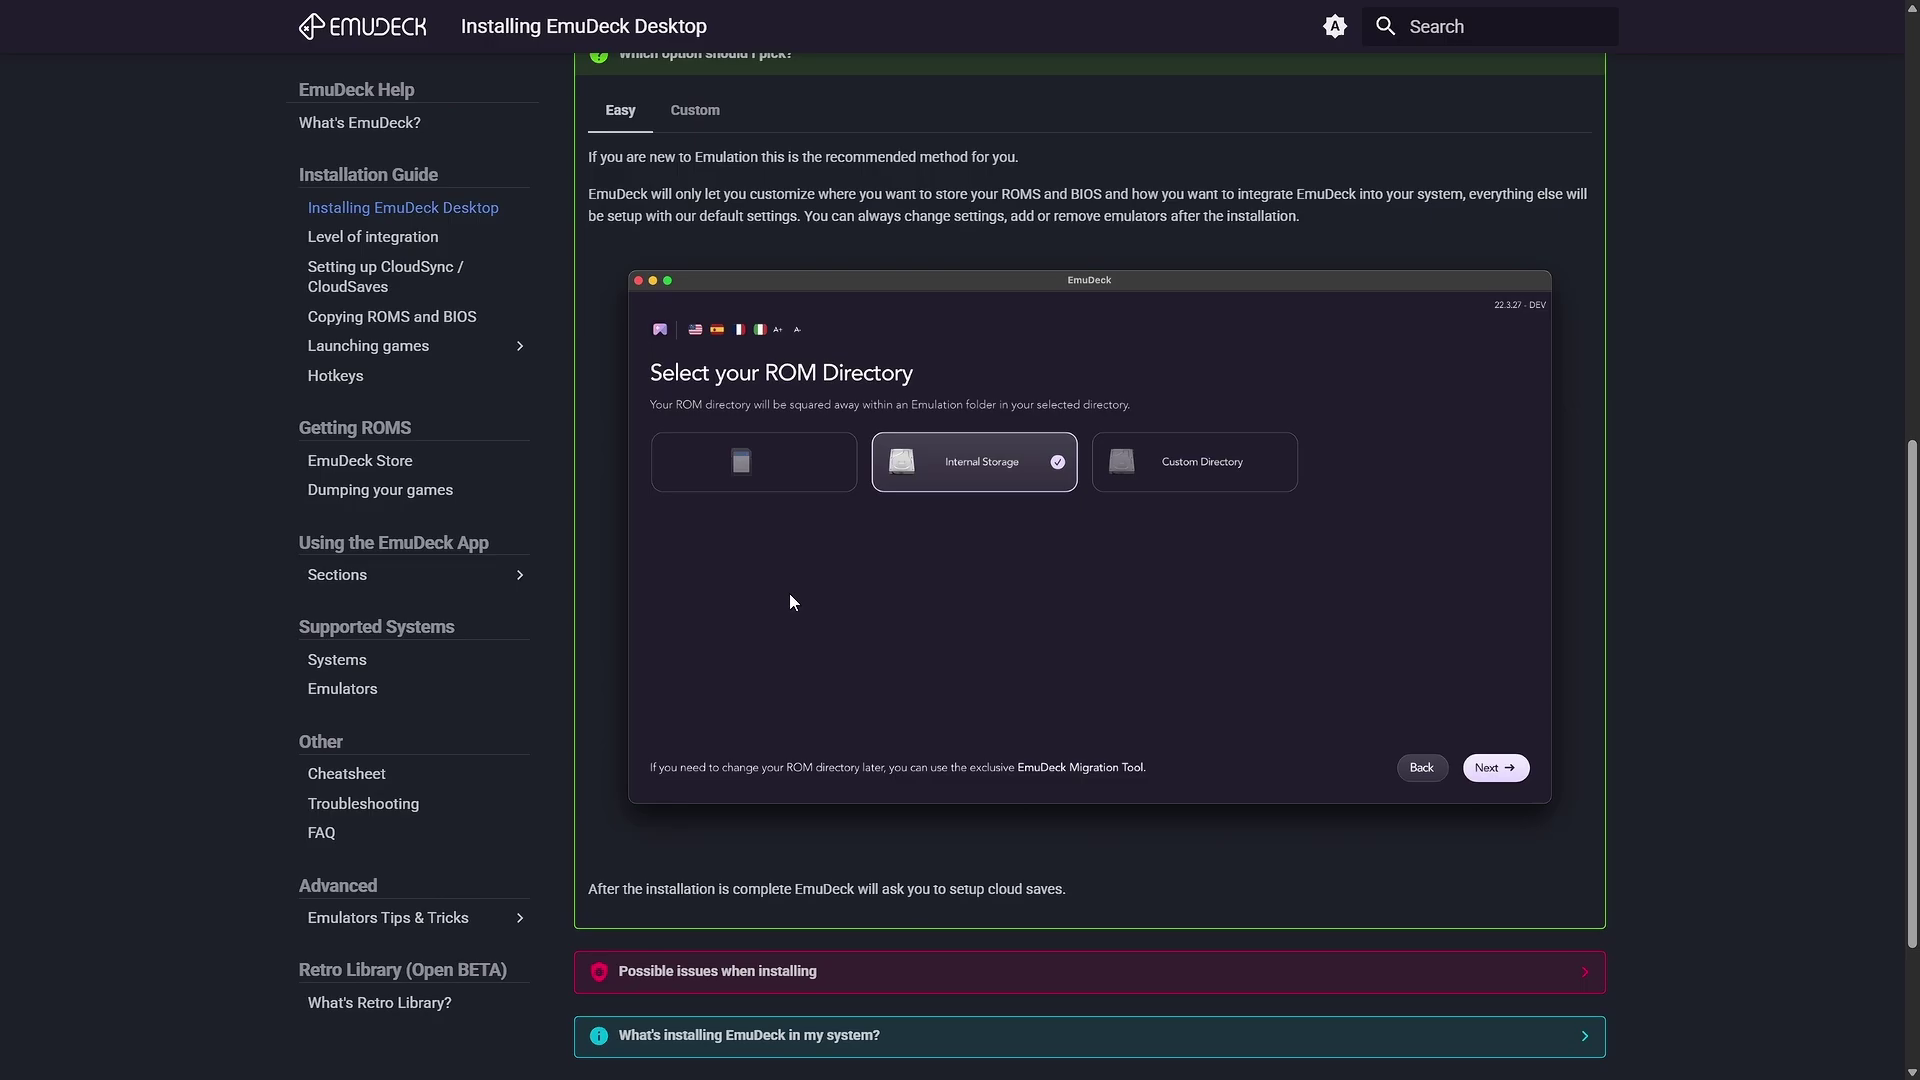
{"action": "scroll", "coordinate": [790, 600], "scroll_direction": "down", "scroll_amount": 3}
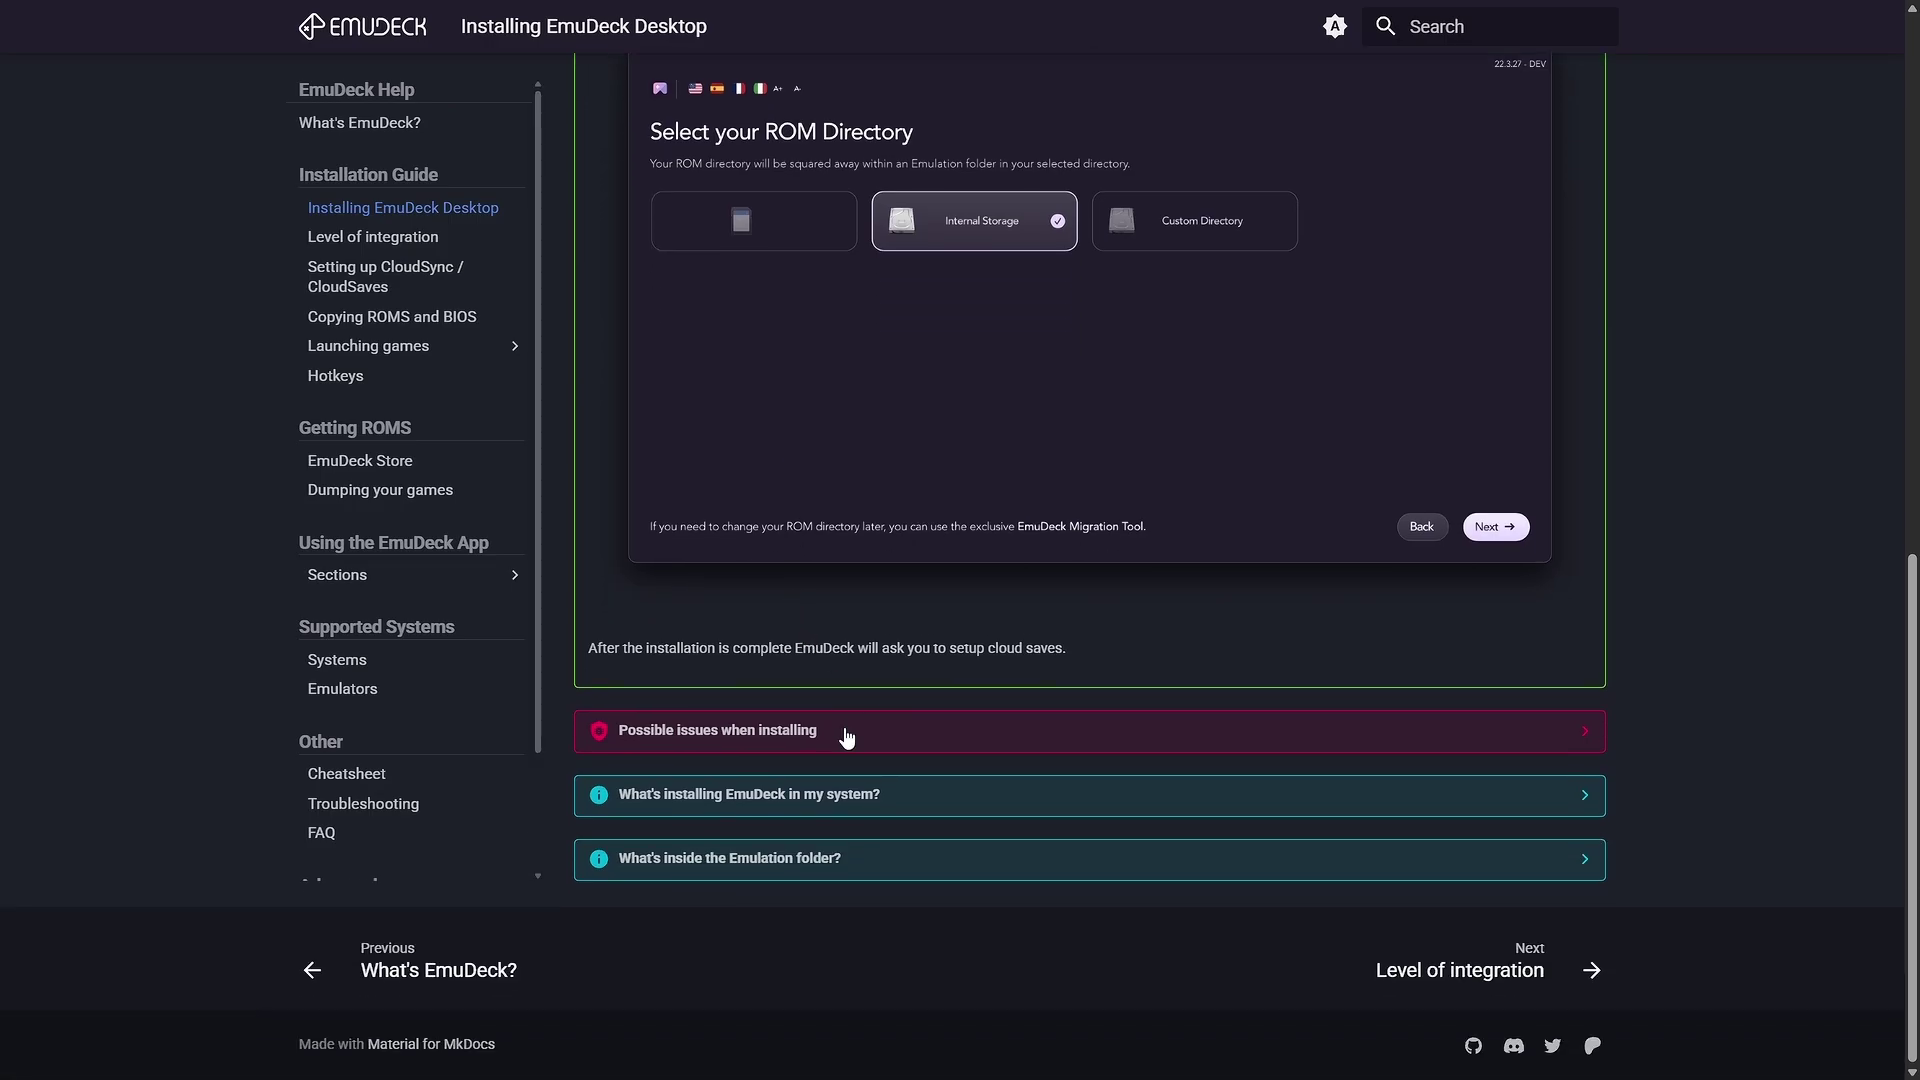
{"action": "left_click", "coordinate": [847, 737]}
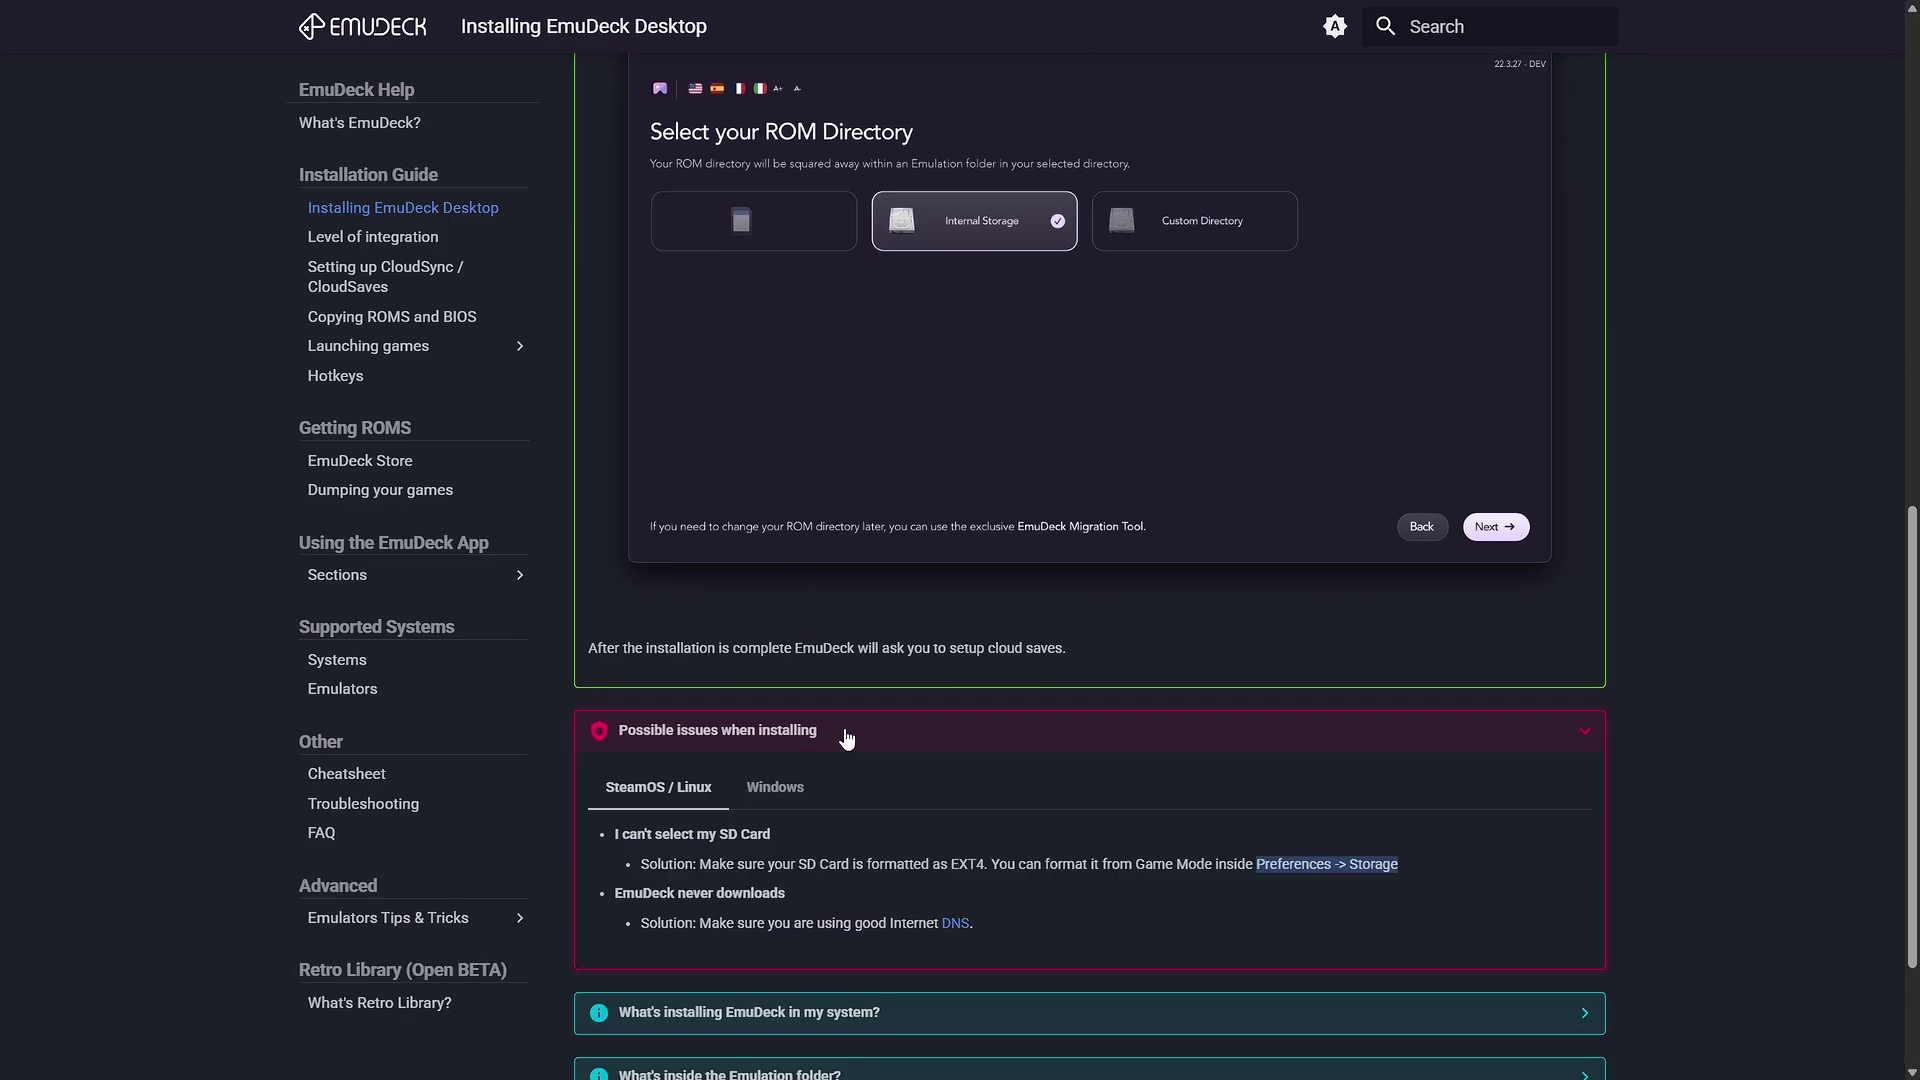
{"action": "scroll", "coordinate": [845, 730], "scroll_direction": "down", "scroll_amount": 1}
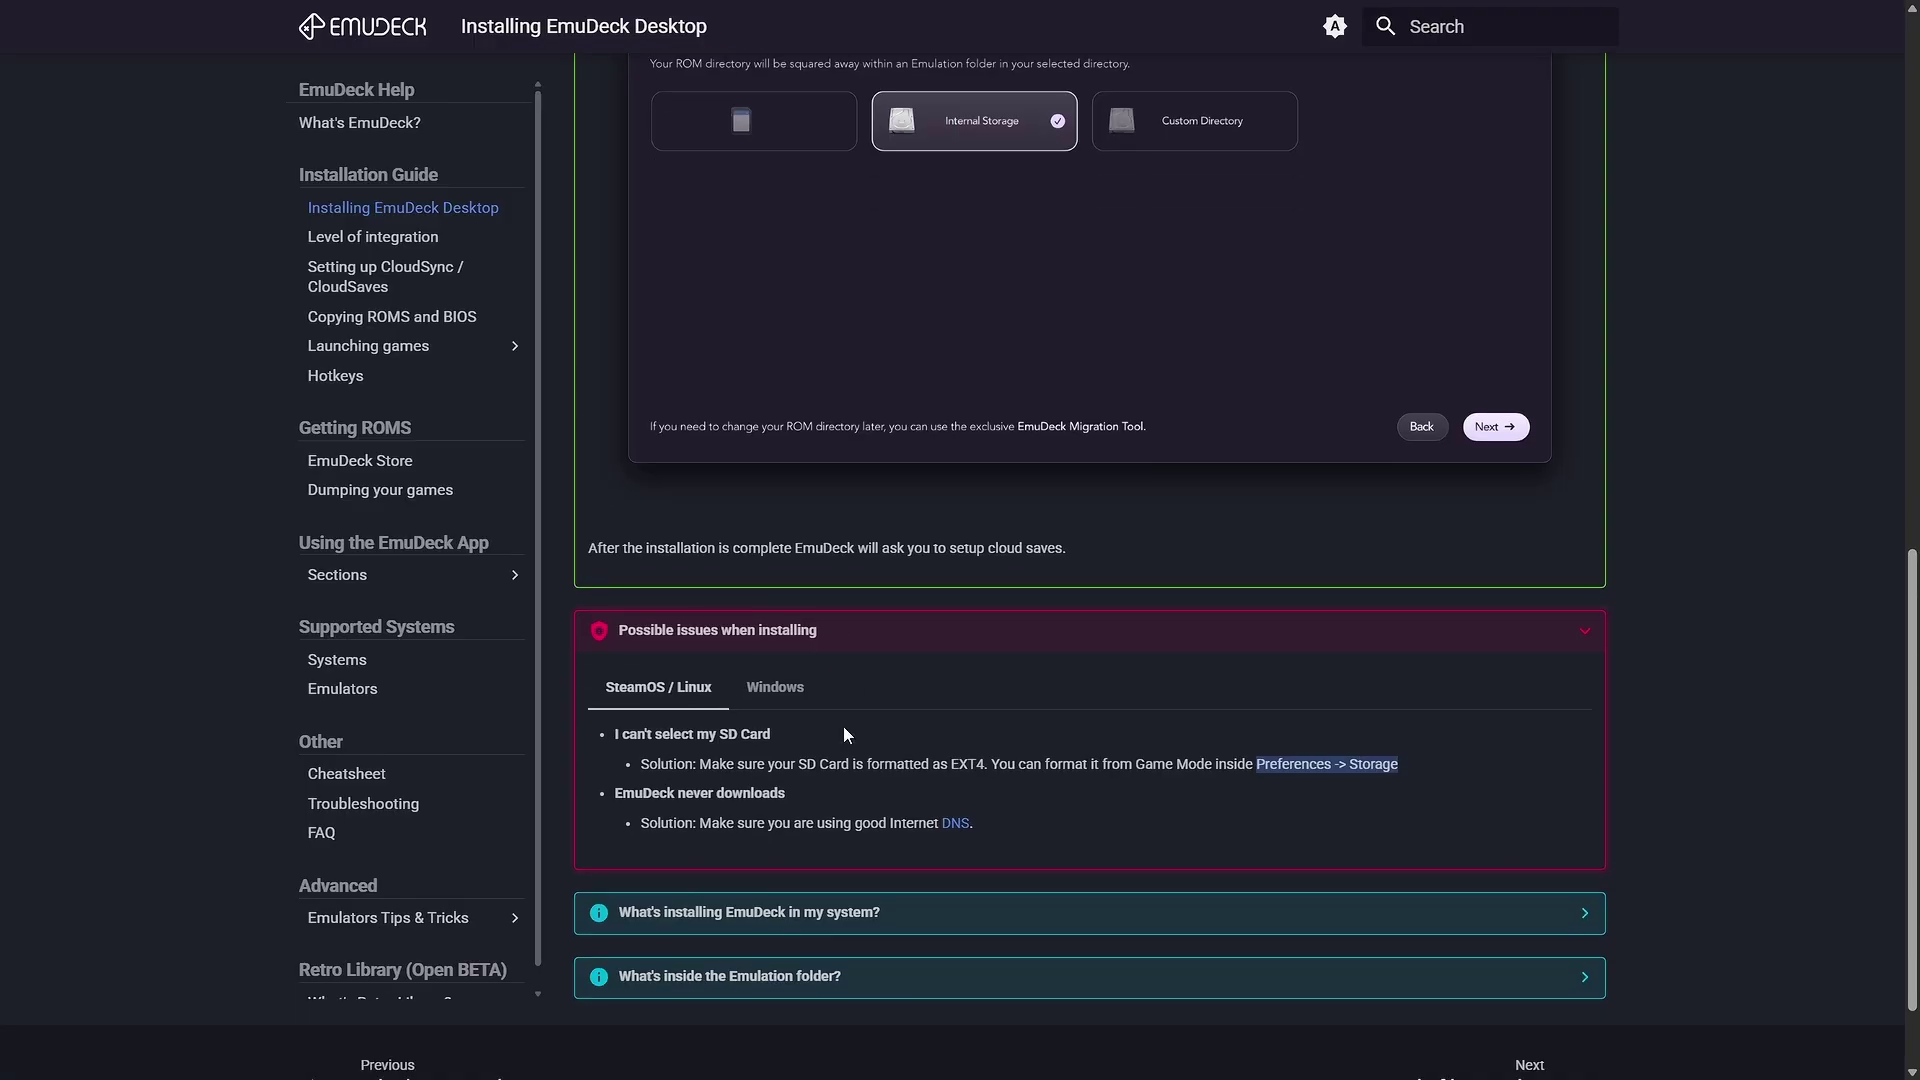
- Review the manual's Level of integration page and continue to Setting up CloudSync / CloudSaves
{"action": "left_click", "coordinate": [1525, 1058]}
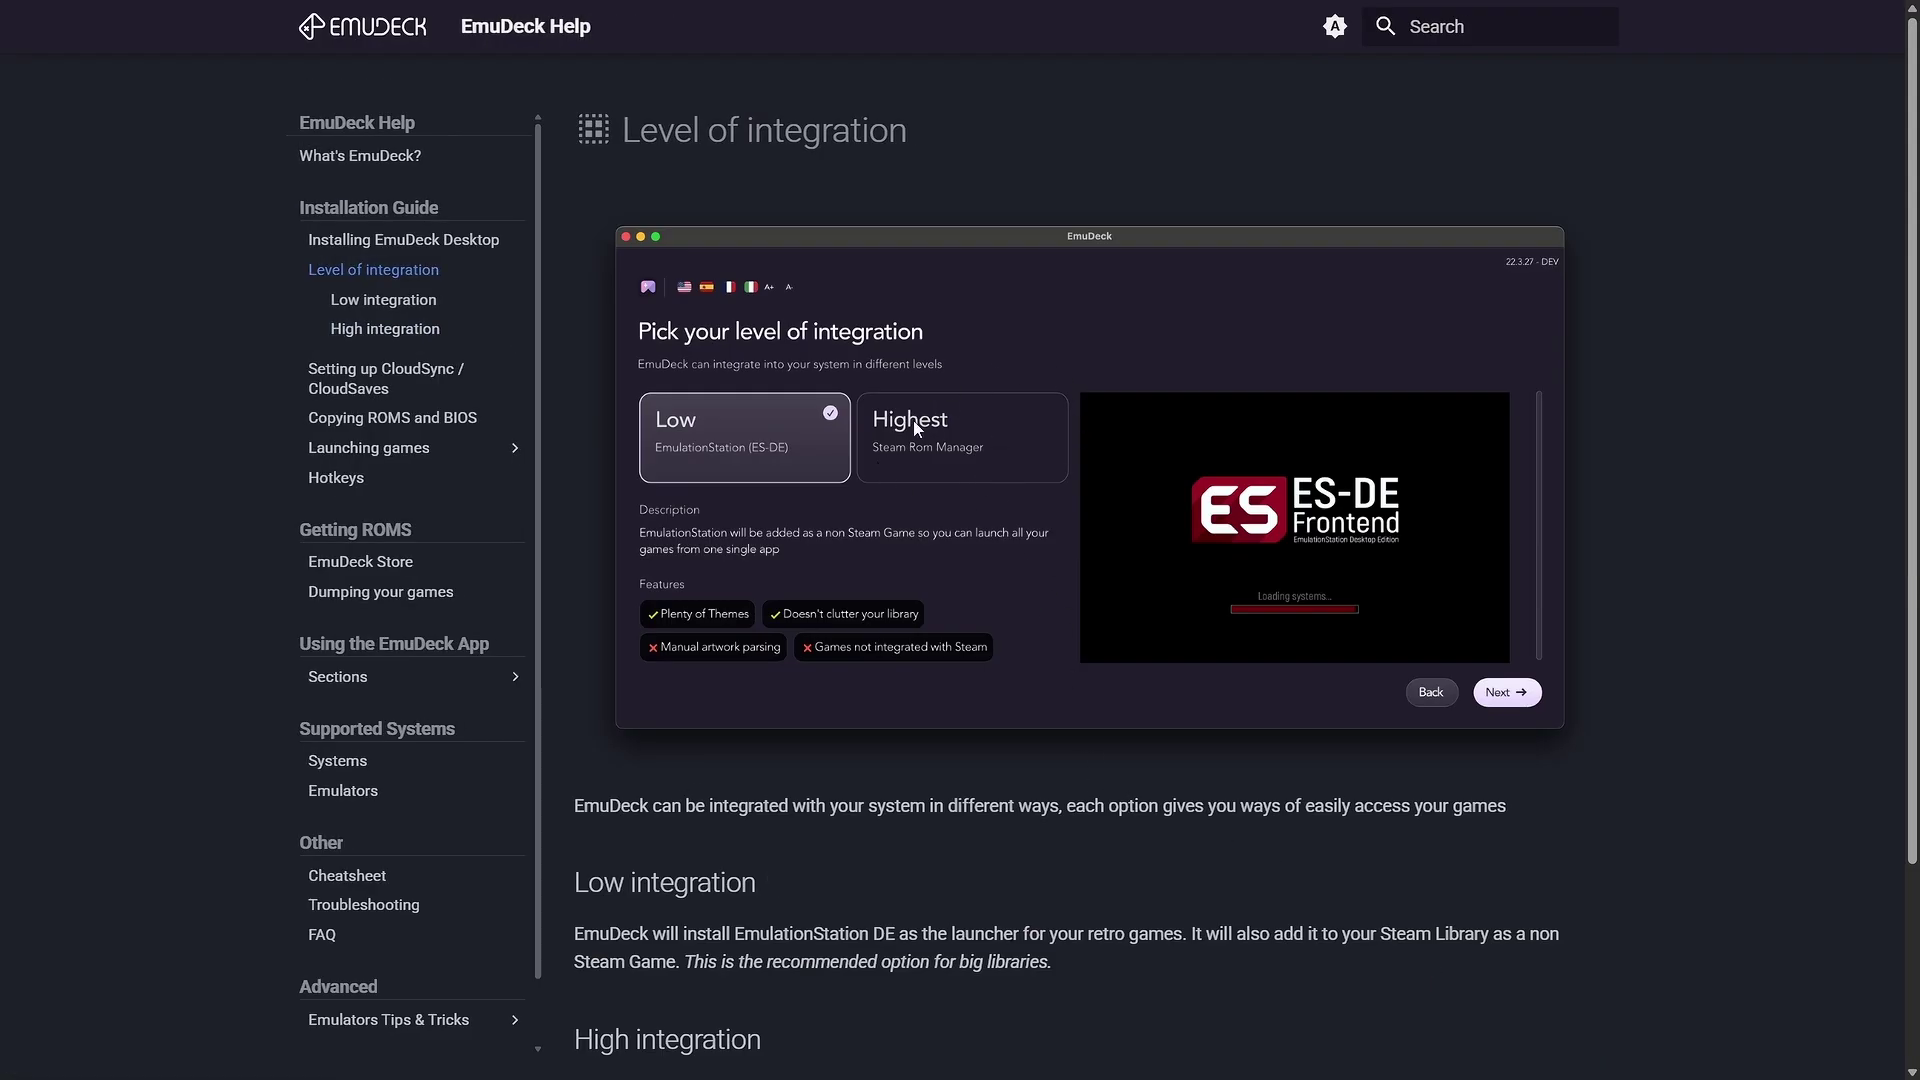
{"action": "scroll", "coordinate": [978, 502], "scroll_direction": "down", "scroll_amount": 3}
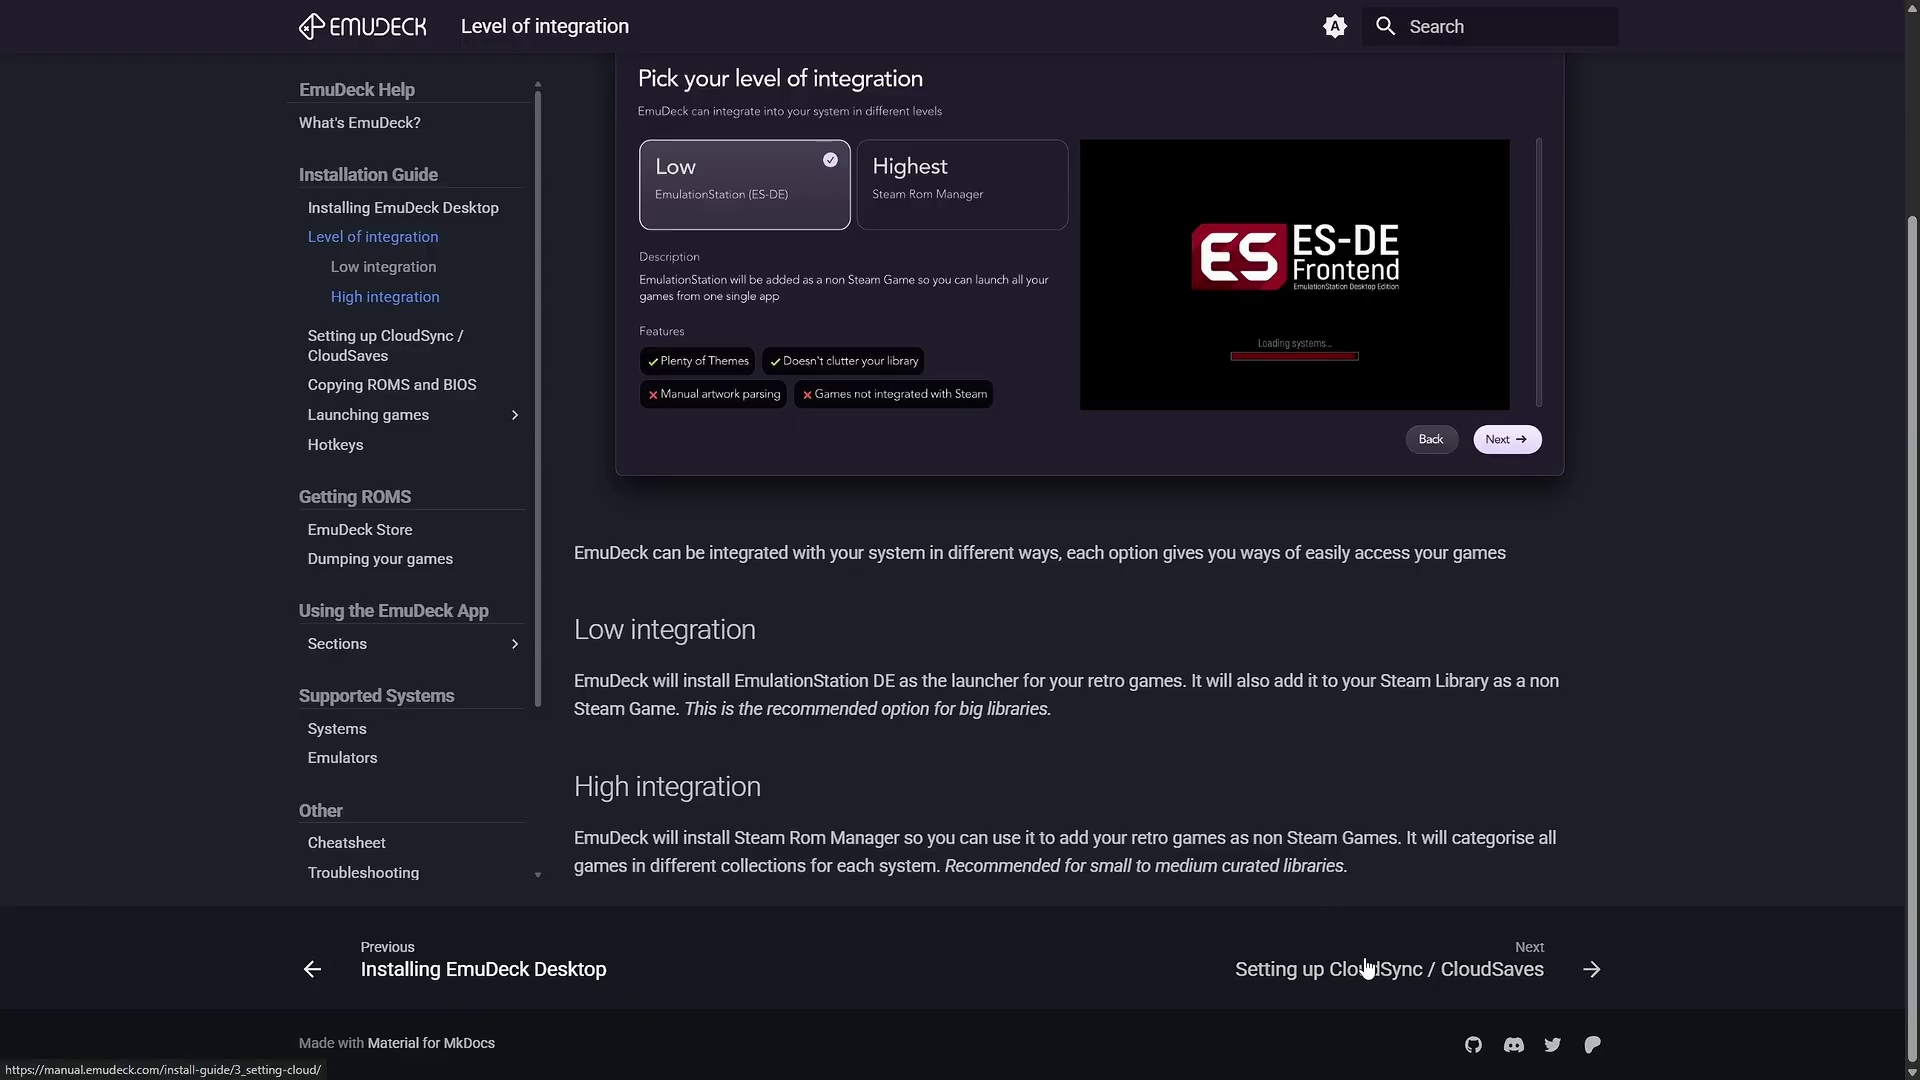
{"action": "left_click", "coordinate": [1367, 966]}
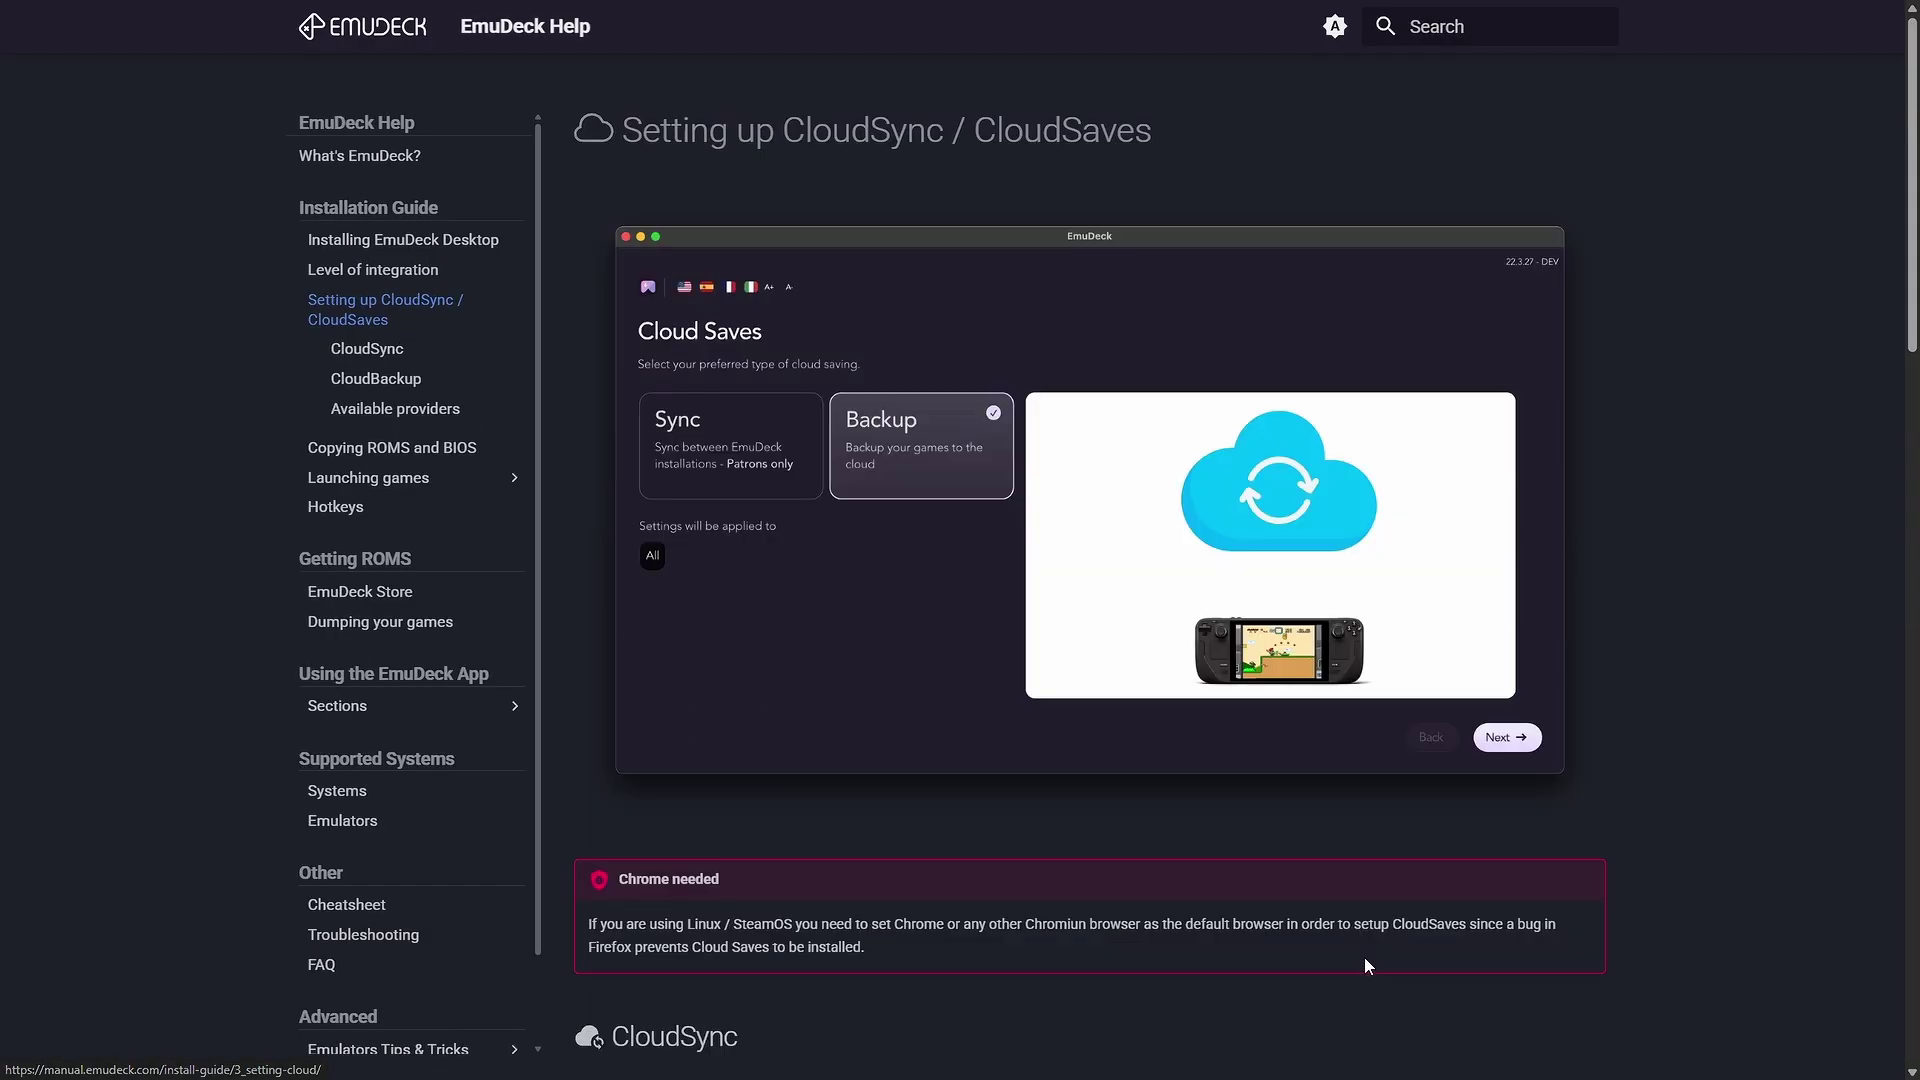
- Open the Copying ROMS and BIOS page and examine the BIOS folders explanation for each system's file location
{"action": "left_click", "coordinate": [460, 452]}
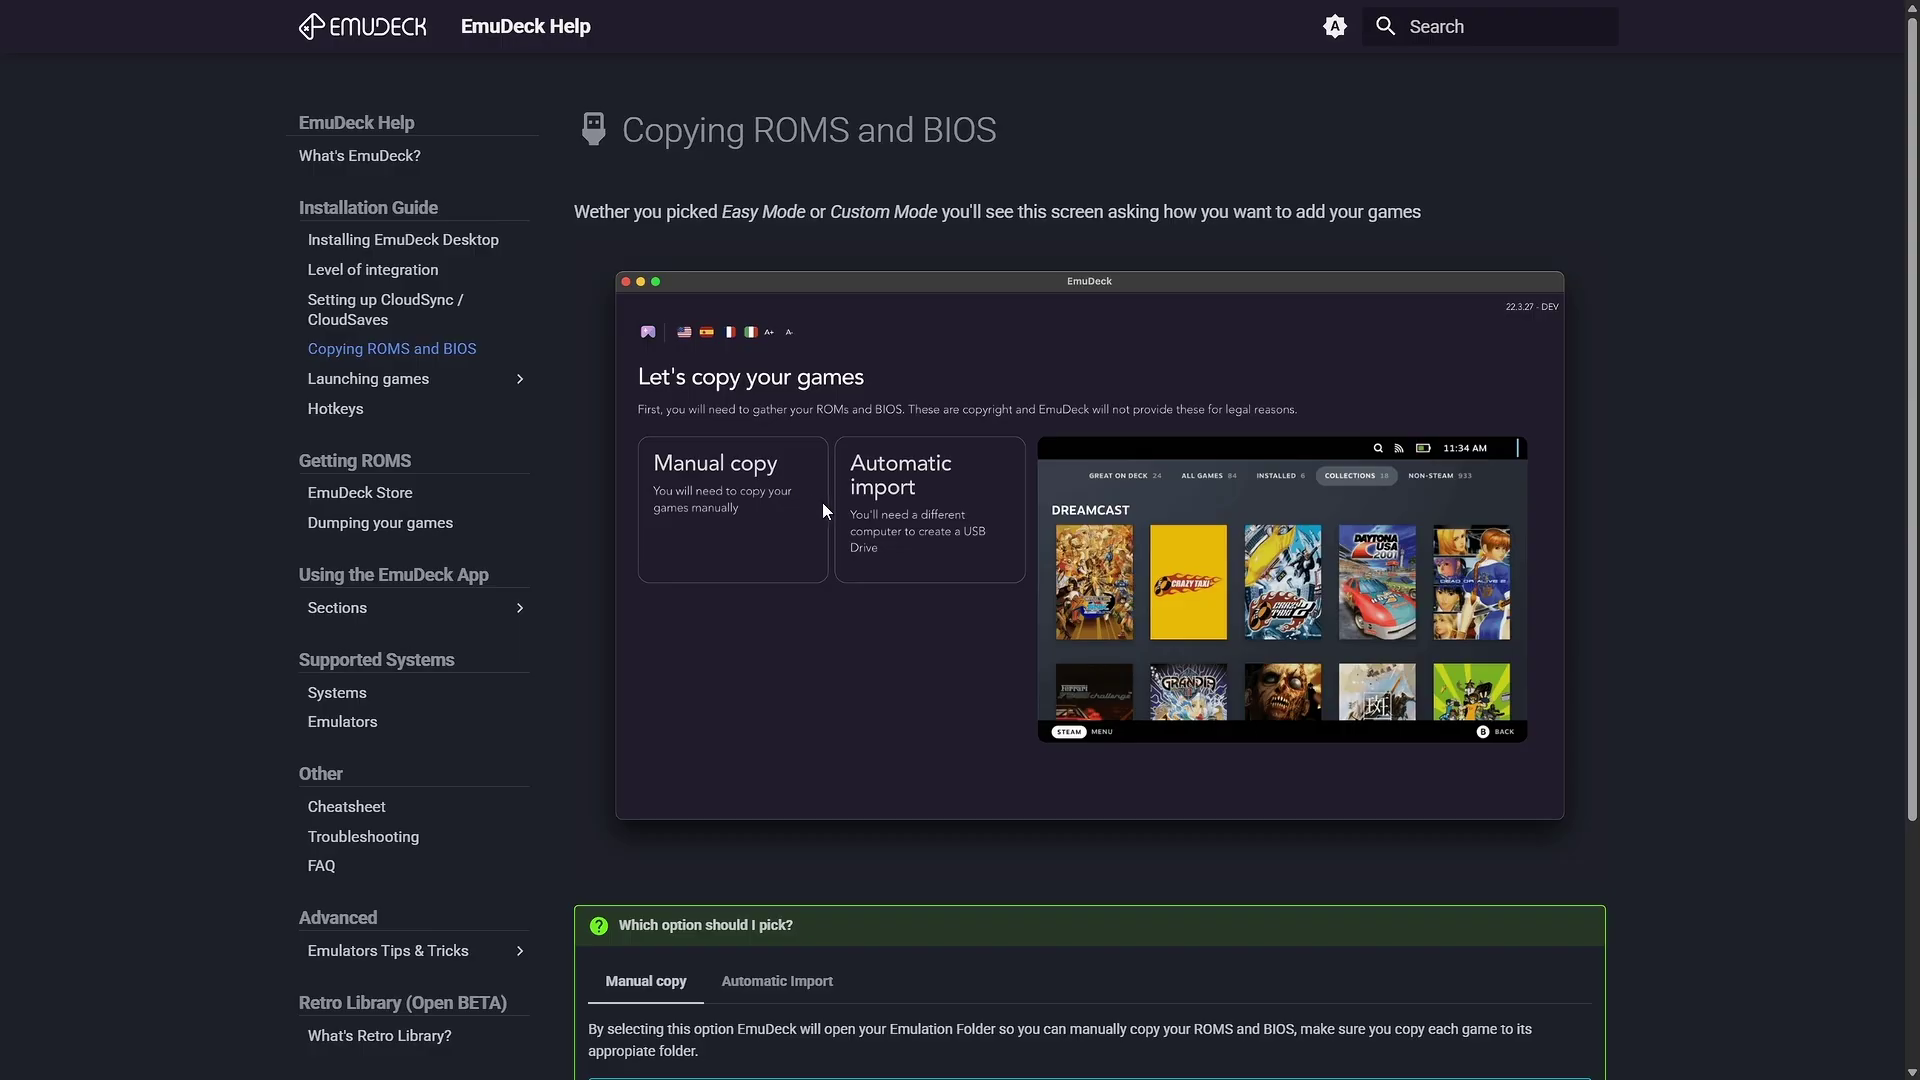
{"action": "scroll", "coordinate": [844, 652], "scroll_direction": "down", "scroll_amount": 2}
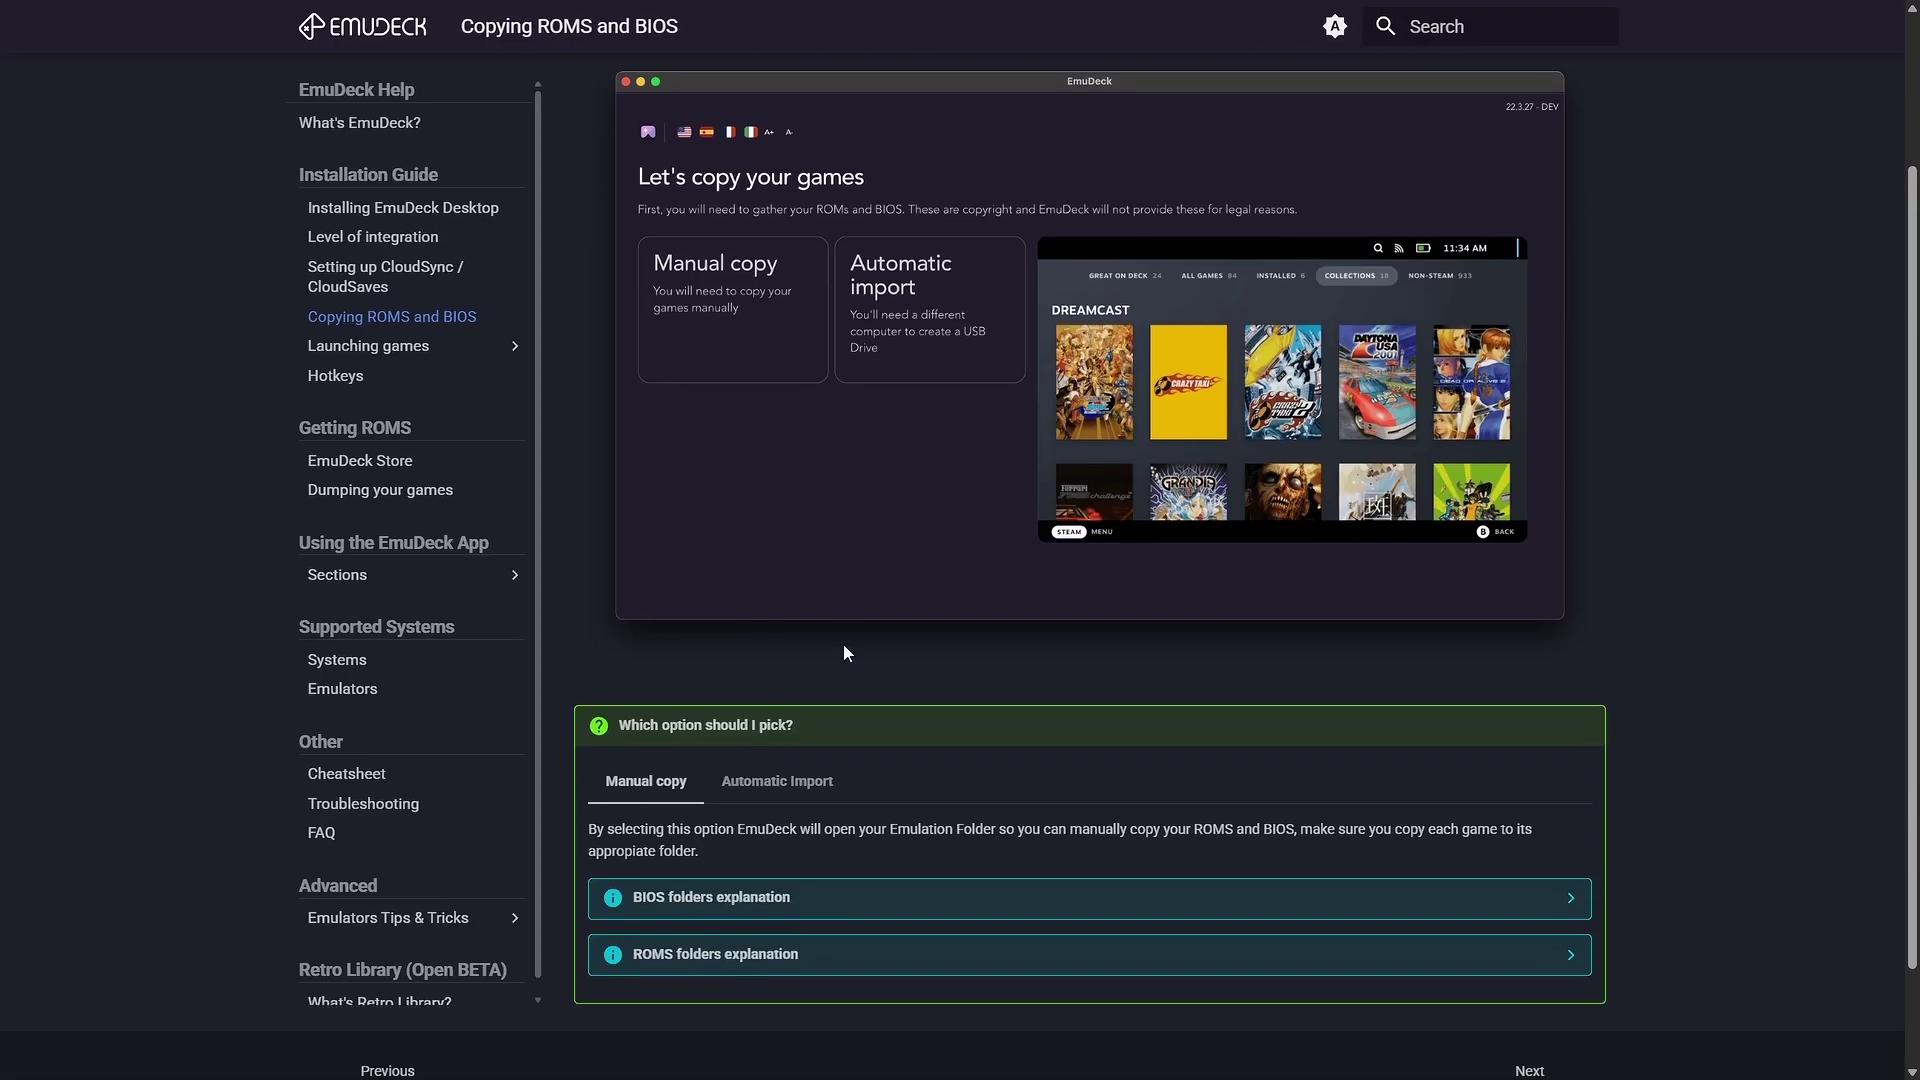
{"action": "scroll", "coordinate": [842, 652], "scroll_direction": "down", "scroll_amount": 1}
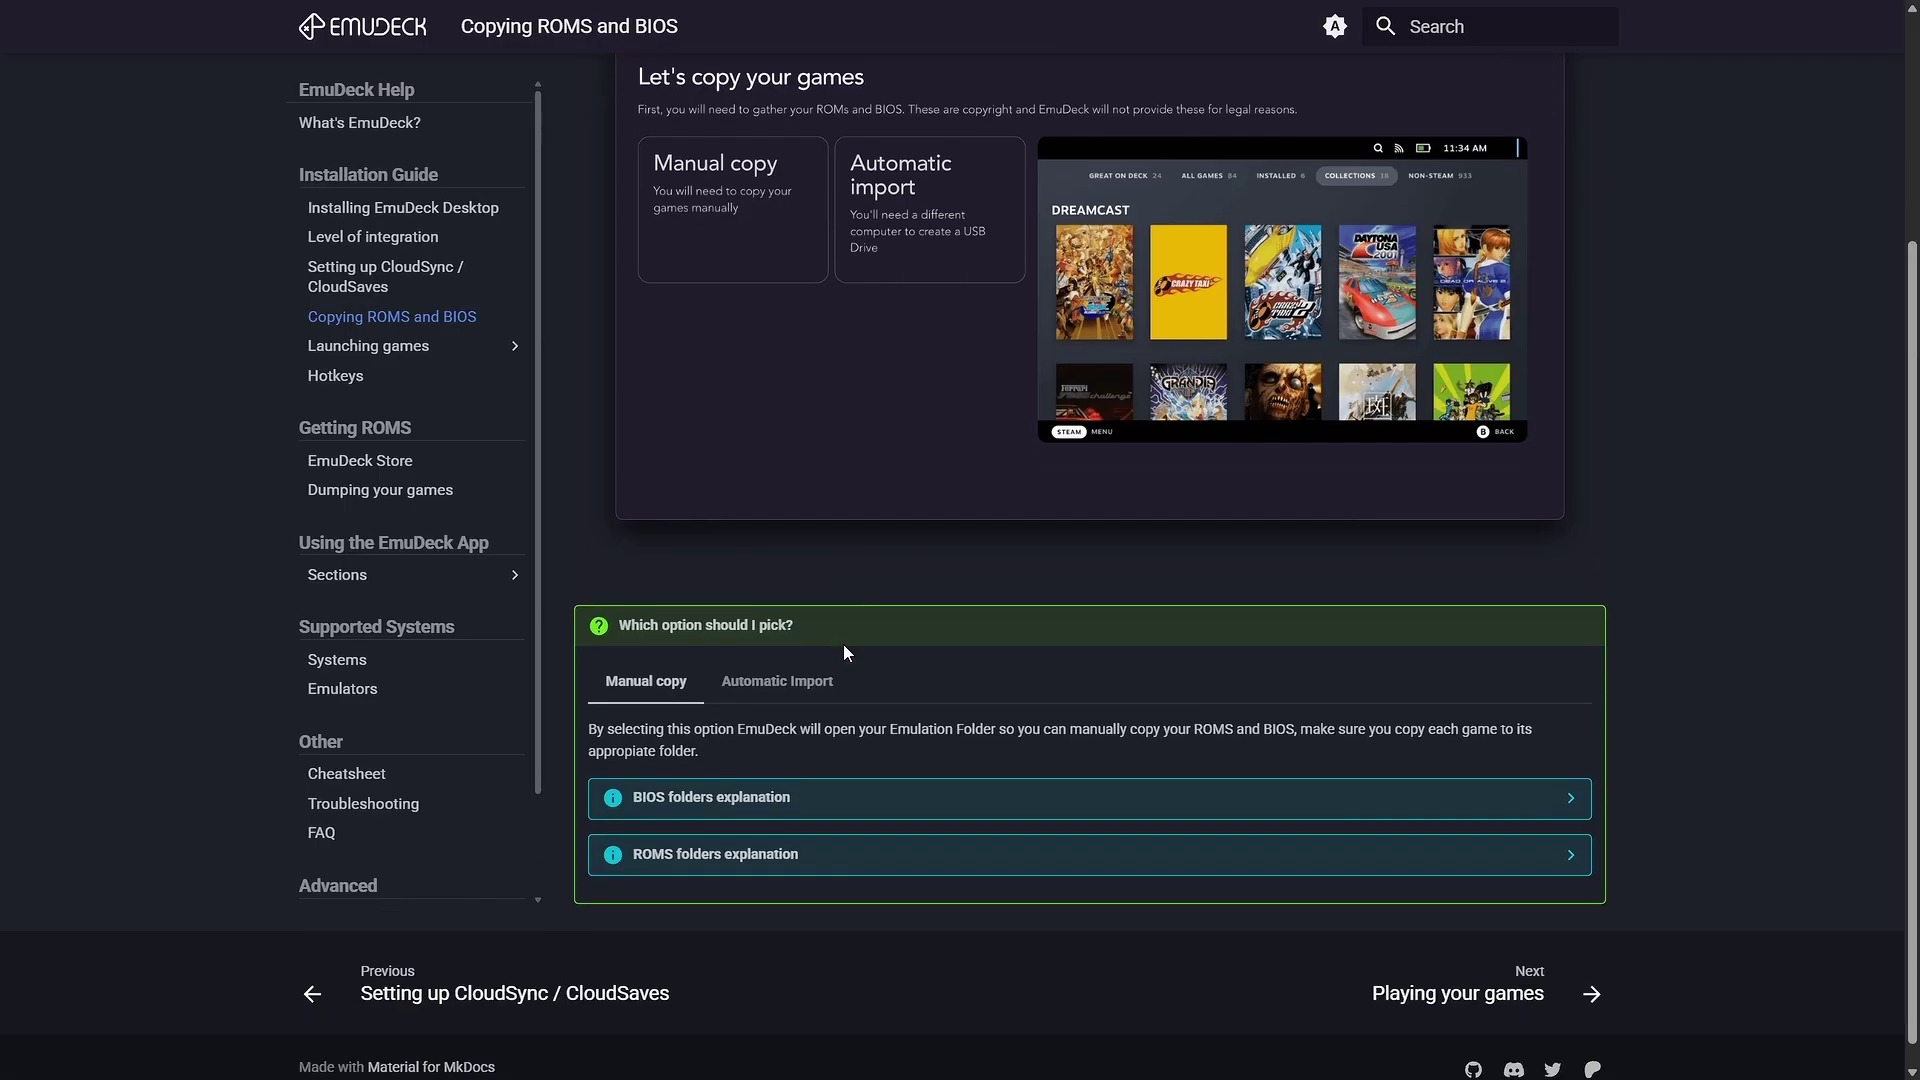
{"action": "left_click", "coordinate": [849, 780]}
{"action": "scroll", "coordinate": [848, 762], "scroll_direction": "down", "scroll_amount": 2}
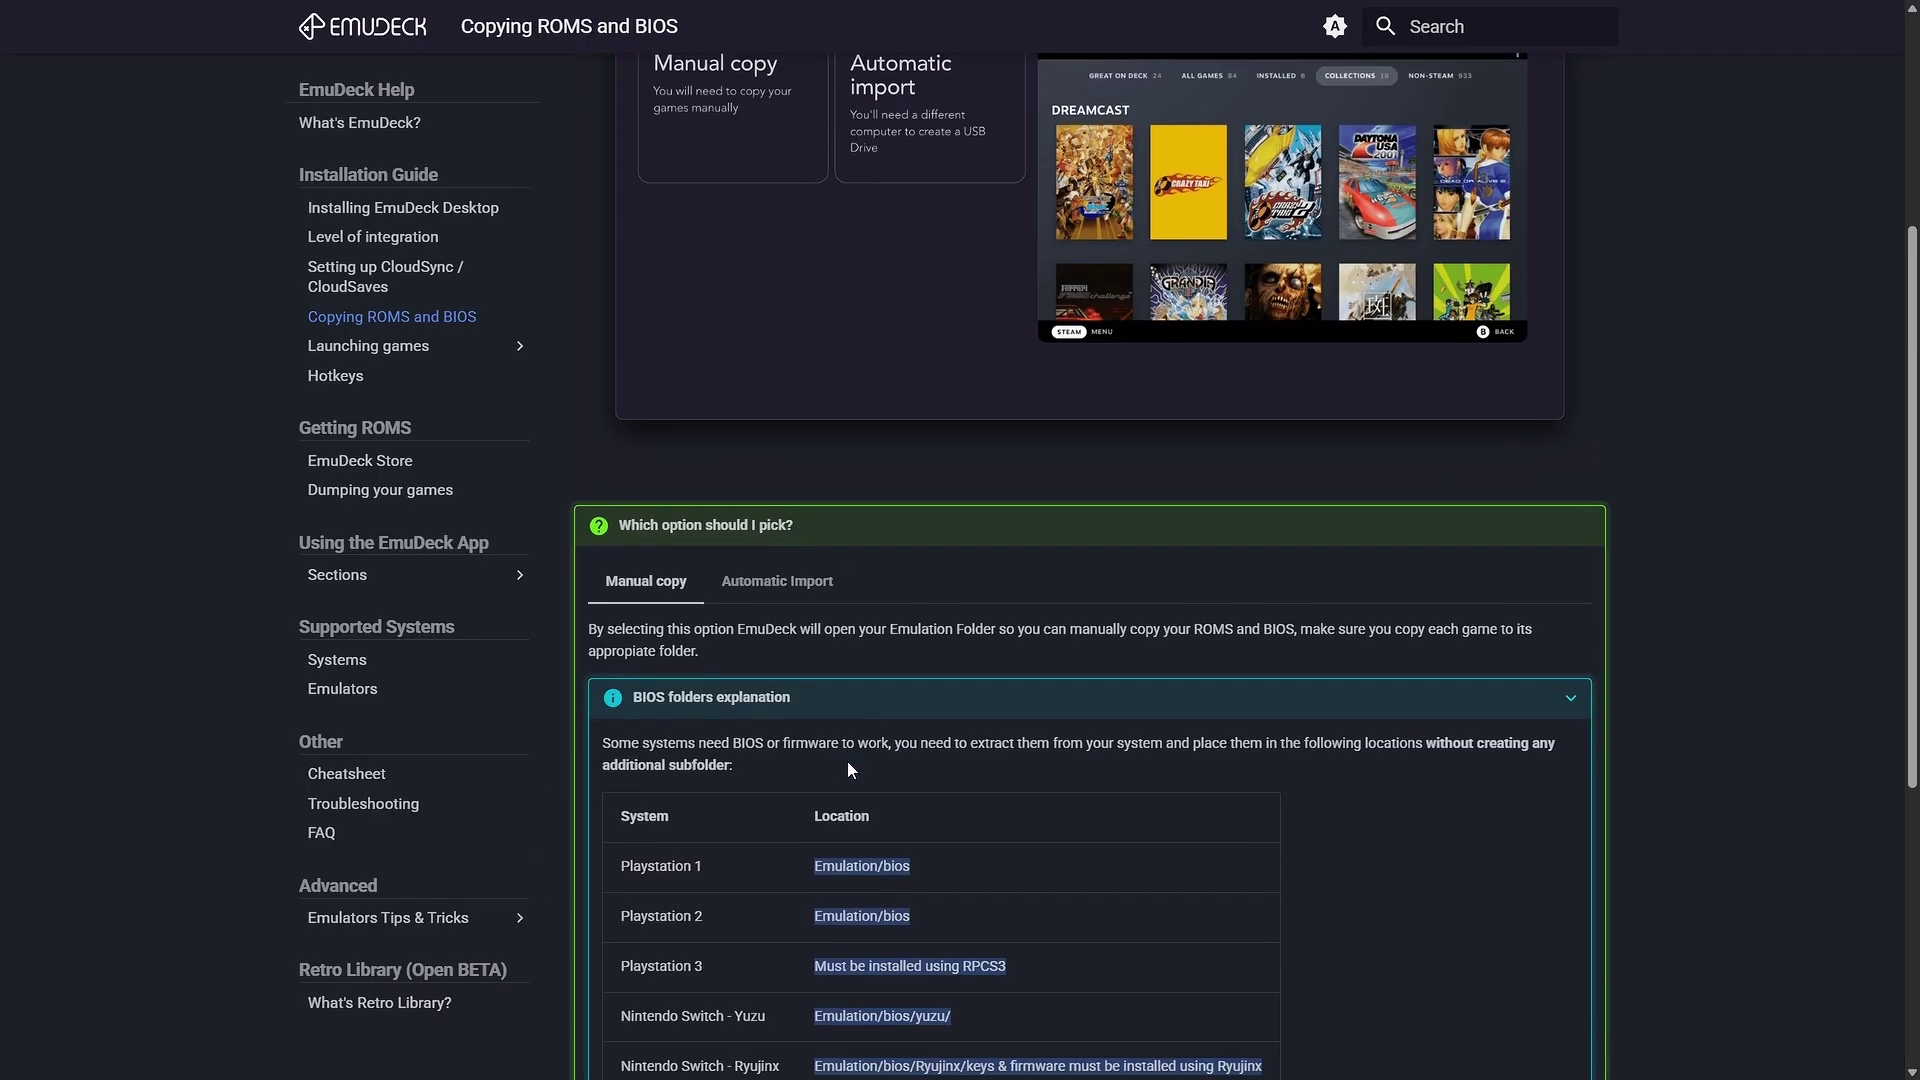
{"action": "scroll", "coordinate": [848, 754], "scroll_direction": "down", "scroll_amount": 3}
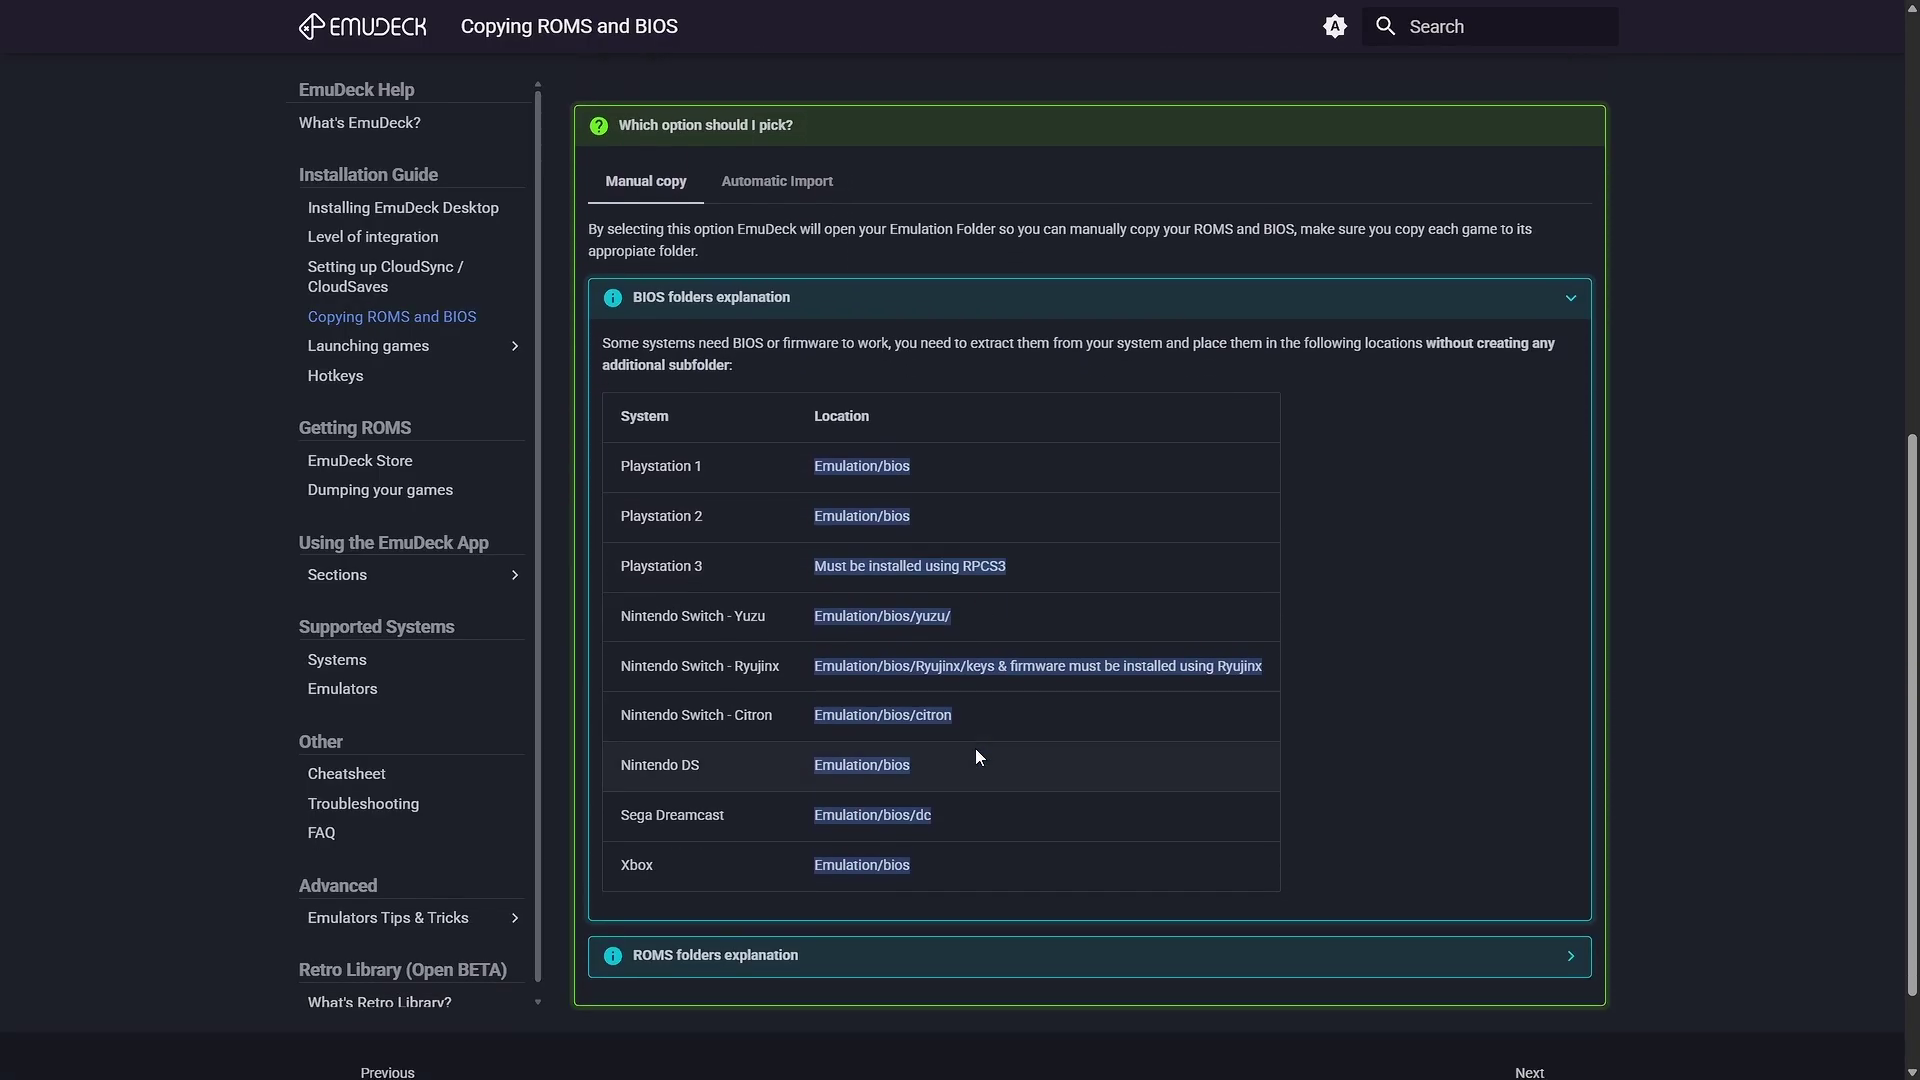
- Expand the ROMS folders explanation and examine which subfolder belongs to each system
{"action": "scroll", "coordinate": [1340, 847], "scroll_direction": "down", "scroll_amount": 1}
{"action": "left_click", "coordinate": [1340, 860]}
{"action": "scroll", "coordinate": [1341, 807], "scroll_direction": "down", "scroll_amount": 4}
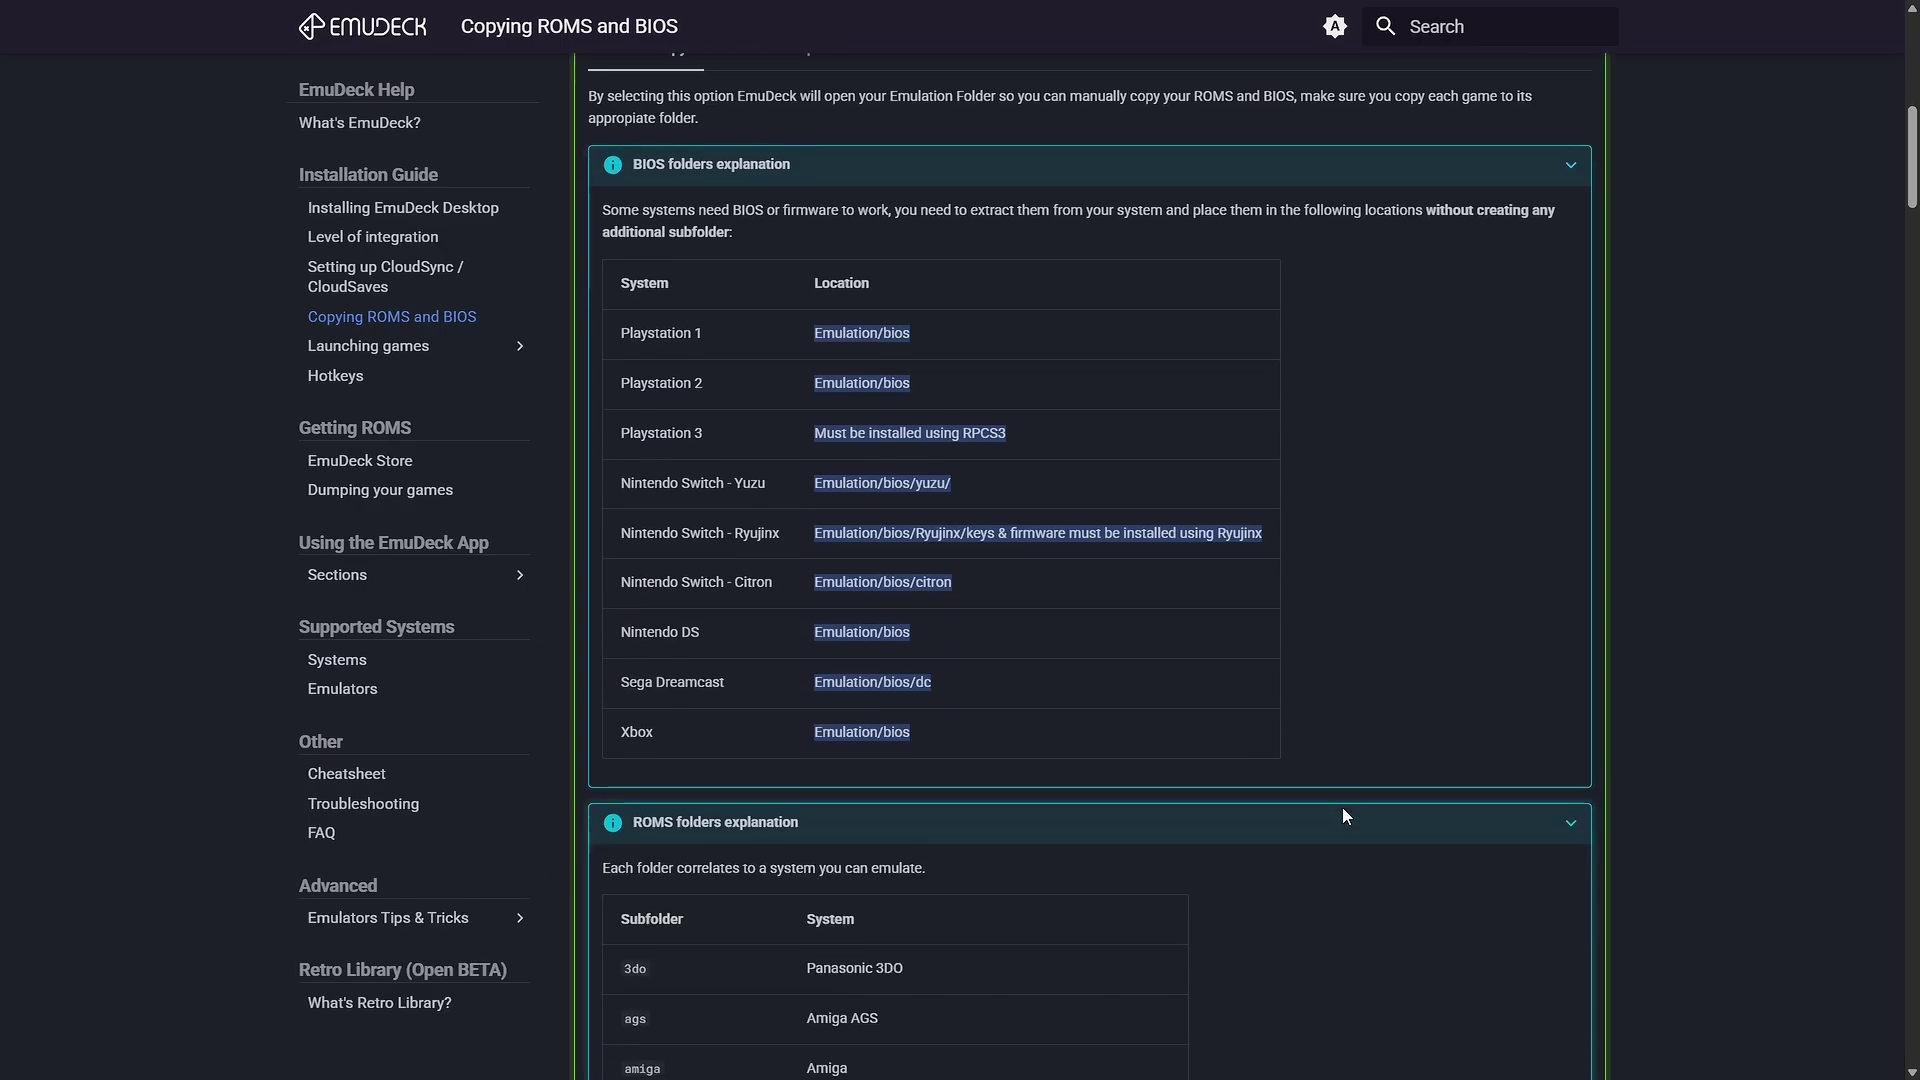
{"action": "scroll", "coordinate": [1341, 809], "scroll_direction": "up", "scroll_amount": 13}
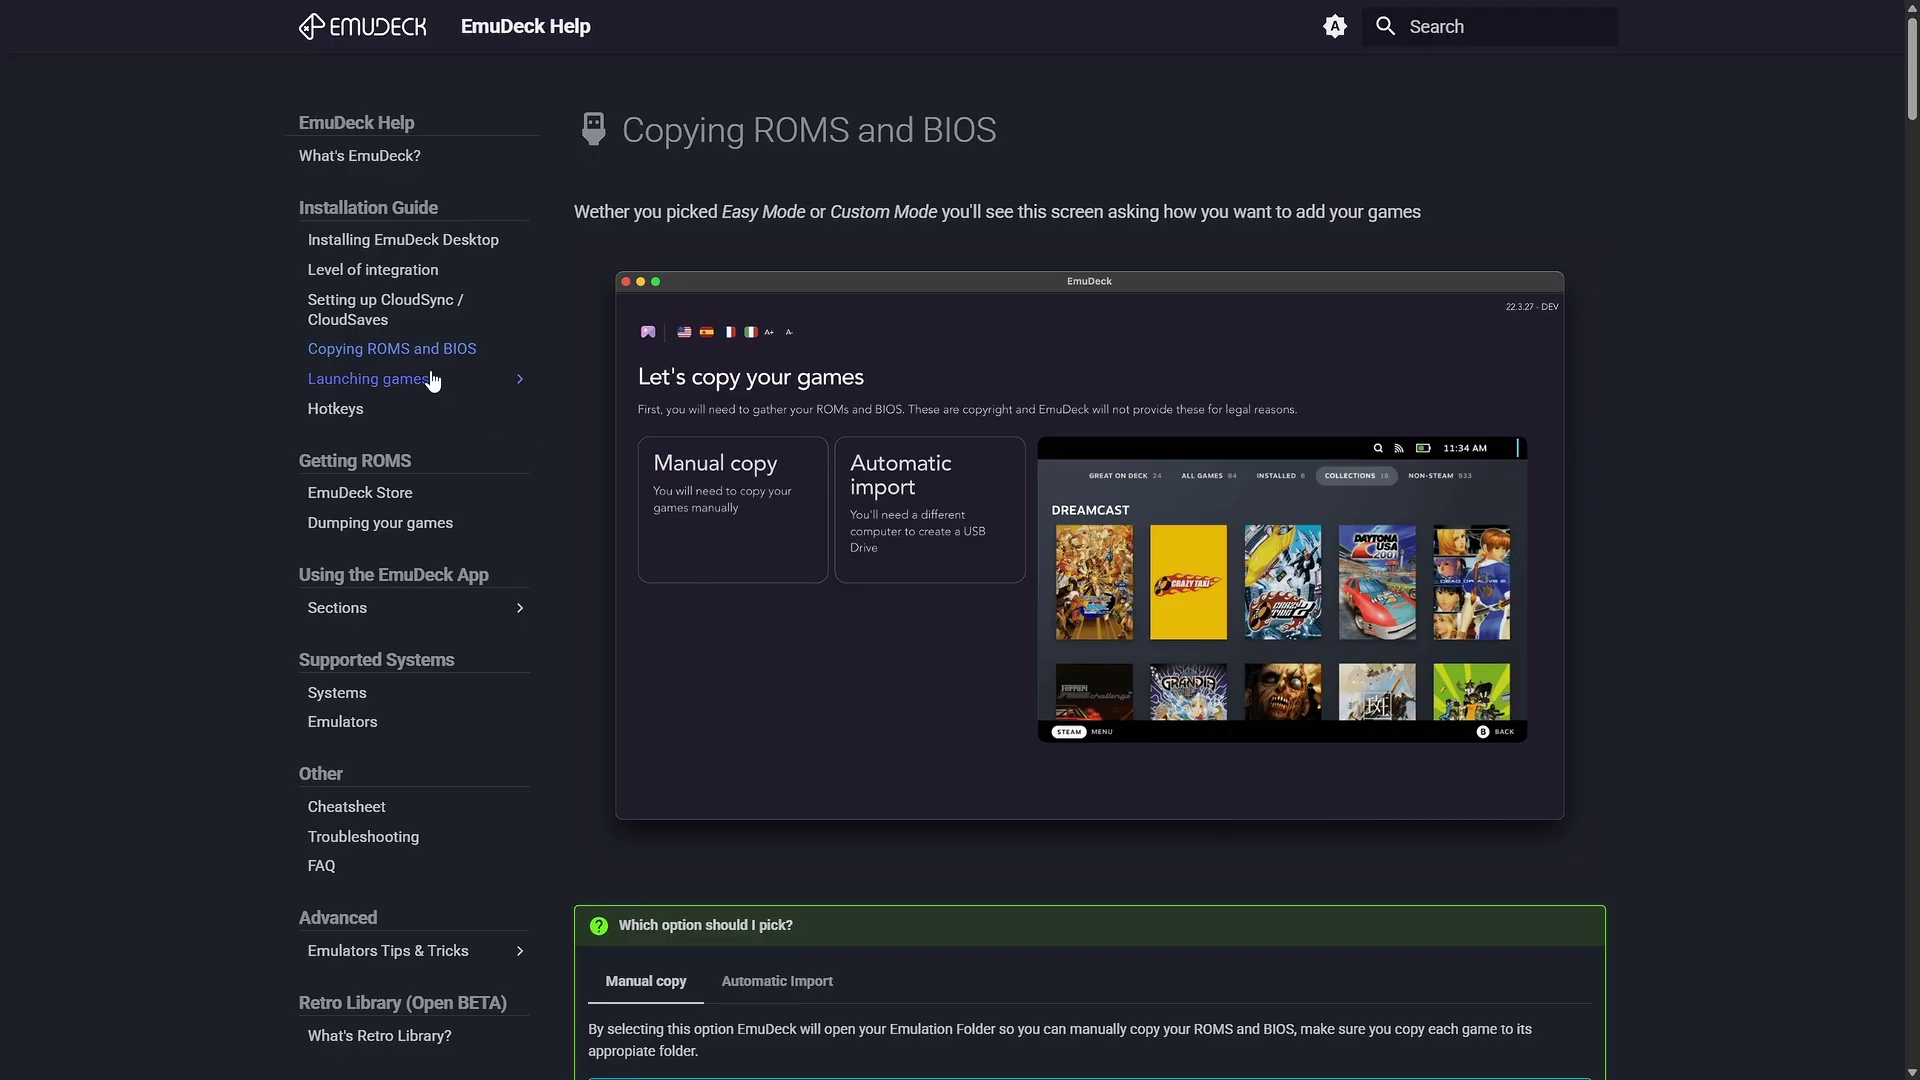
- Open the manual's Steam Rom Manager (SRM) page under Launching games and read how to launch it
{"action": "left_click", "coordinate": [380, 378]}
{"action": "left_click", "coordinate": [469, 411]}
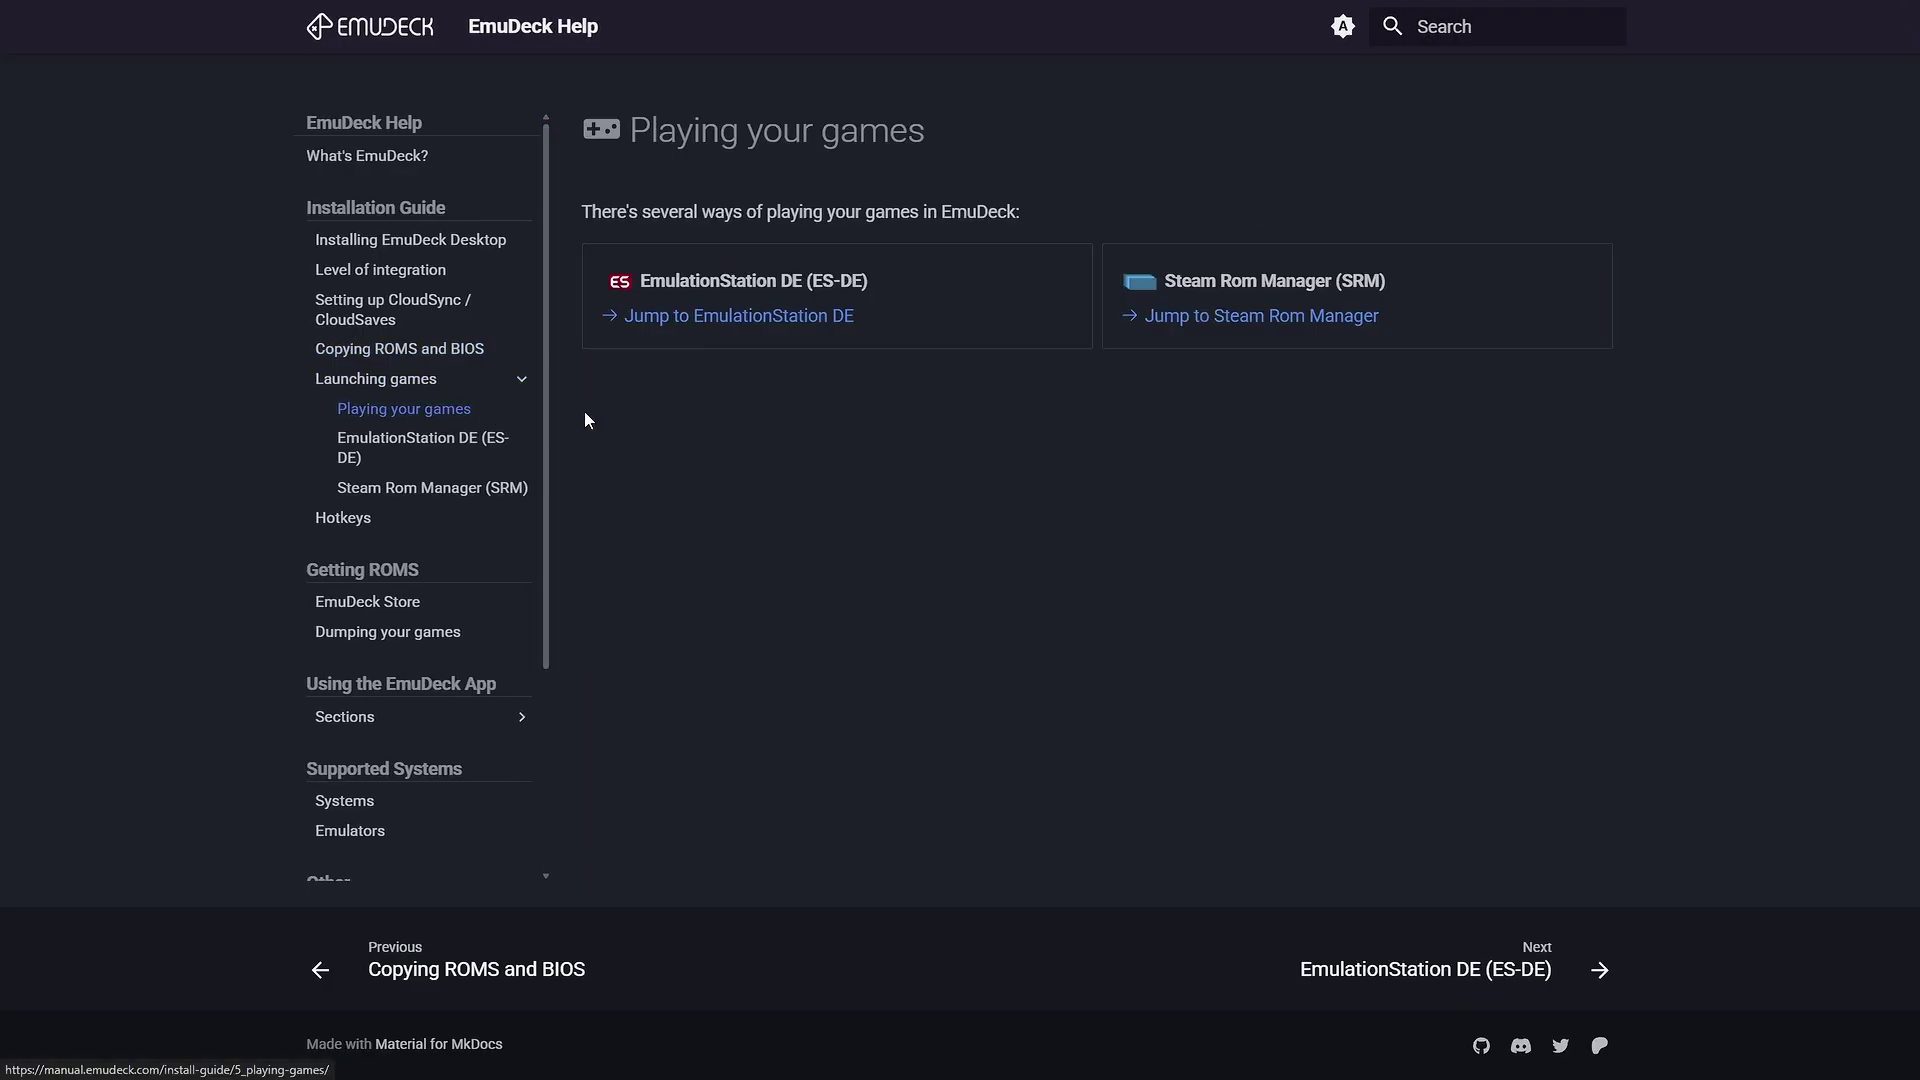
{"action": "left_click", "coordinate": [495, 488]}
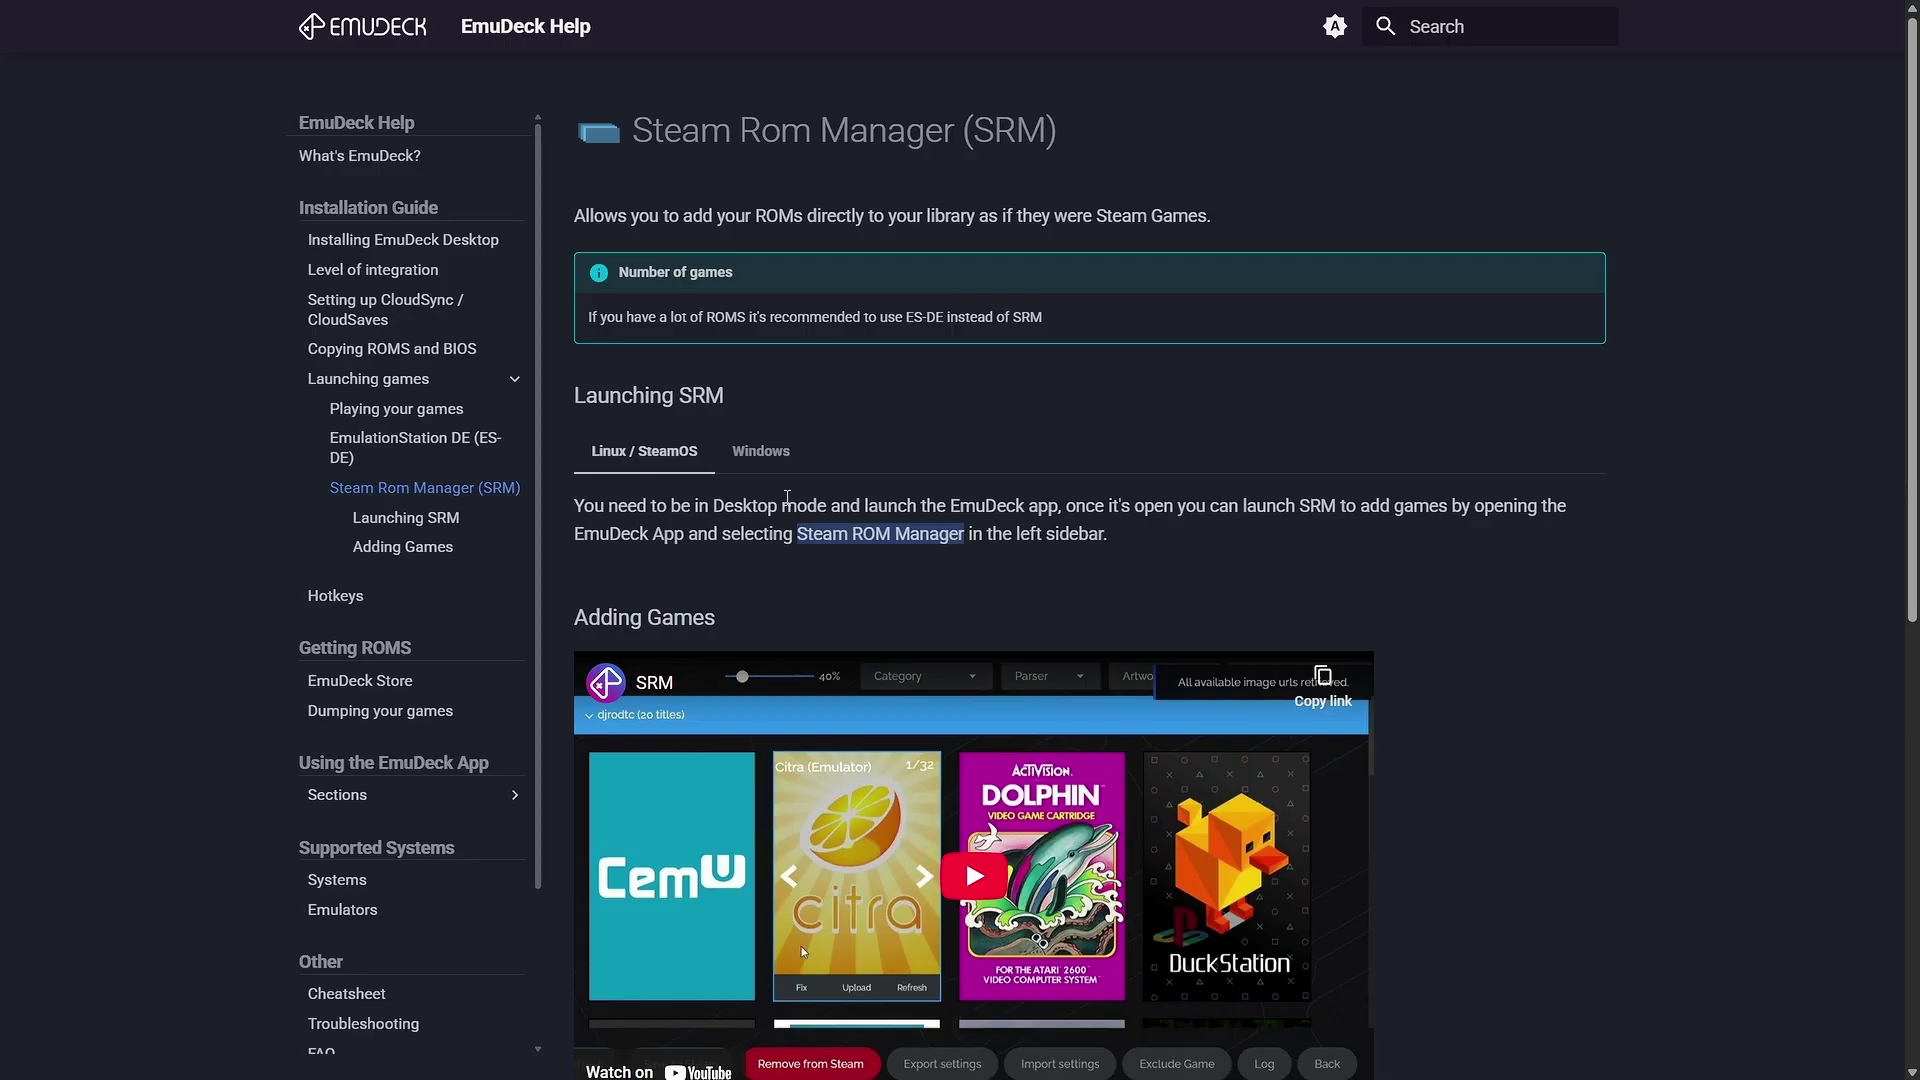
{"action": "scroll", "coordinate": [778, 520], "scroll_direction": "down", "scroll_amount": 1}
{"action": "scroll", "coordinate": [778, 528], "scroll_direction": "up", "scroll_amount": 1}
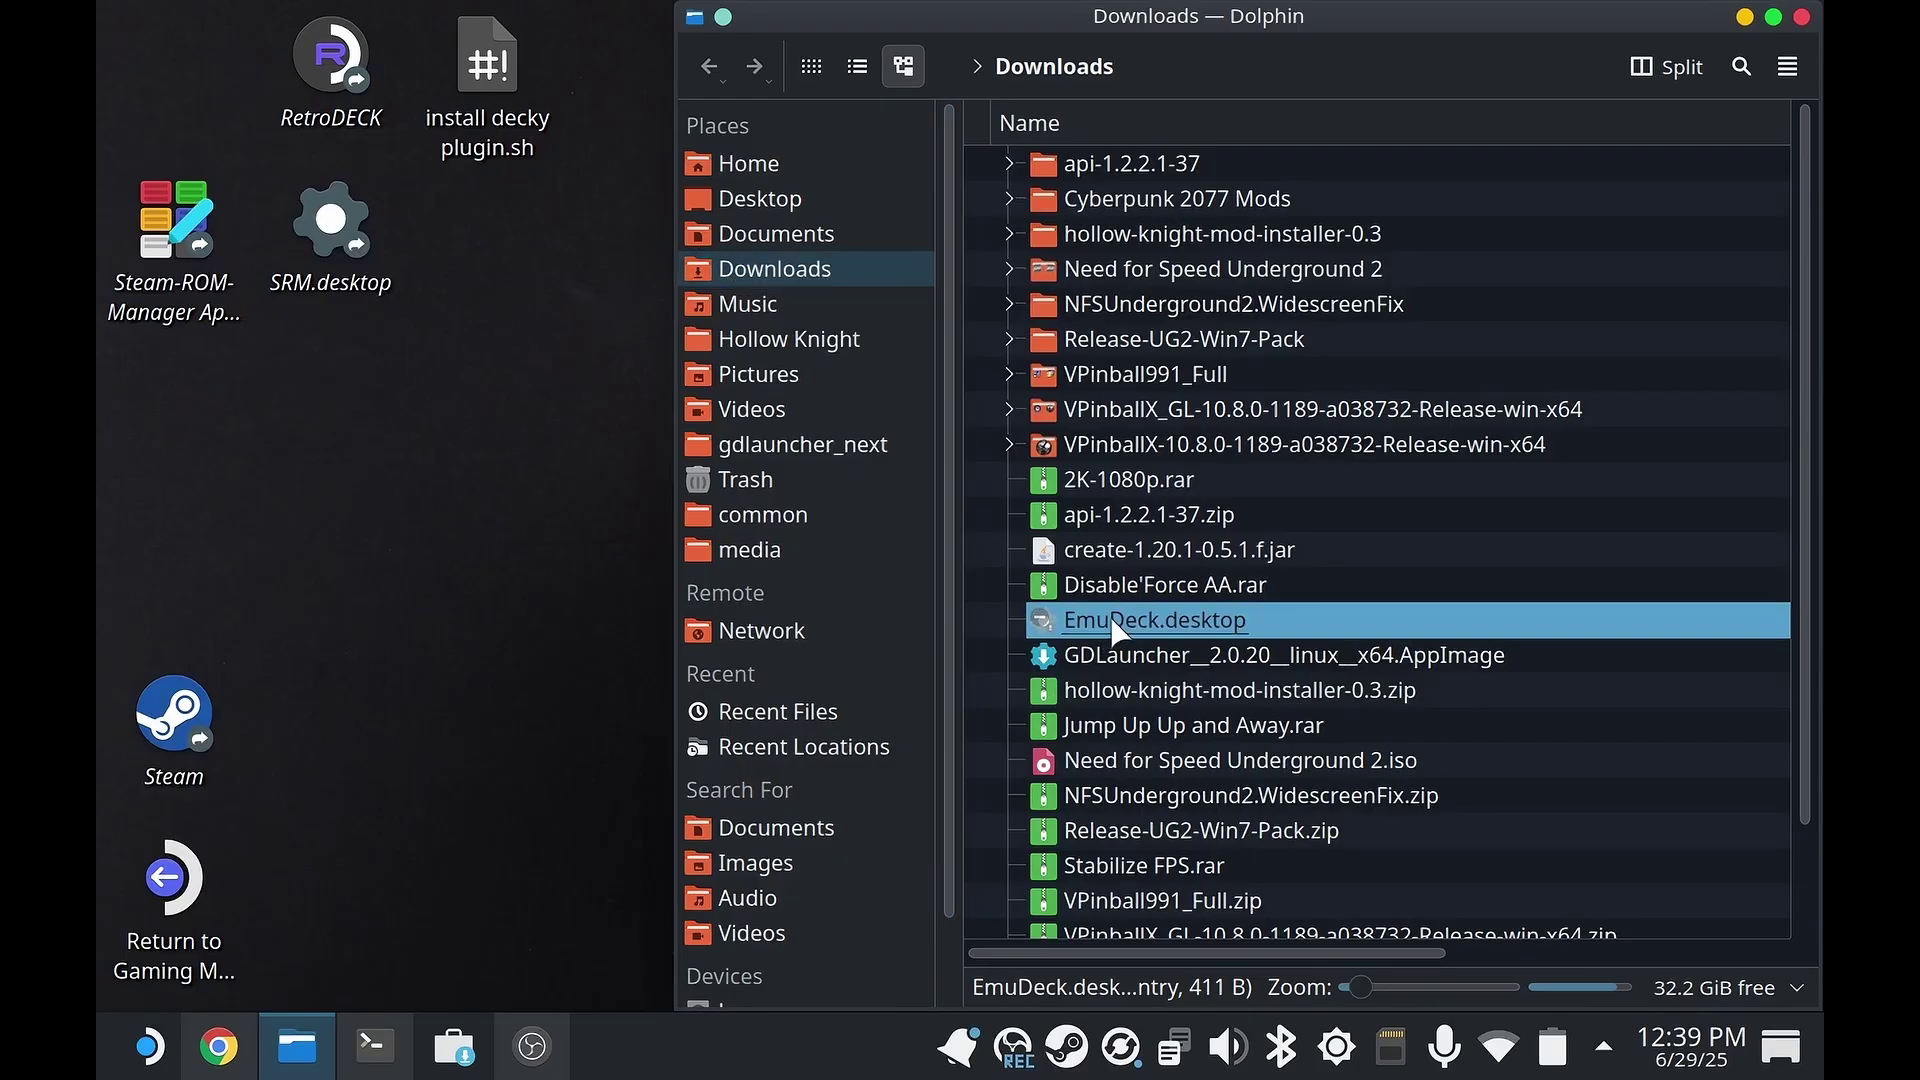
- Copy EmuDeck.desktop from Downloads to the desktop and place its icon above the Steam ROM Manager shortcut
{"action": "left_click_drag", "start_coordinate": [1123, 629], "coordinate": [478, 513]}
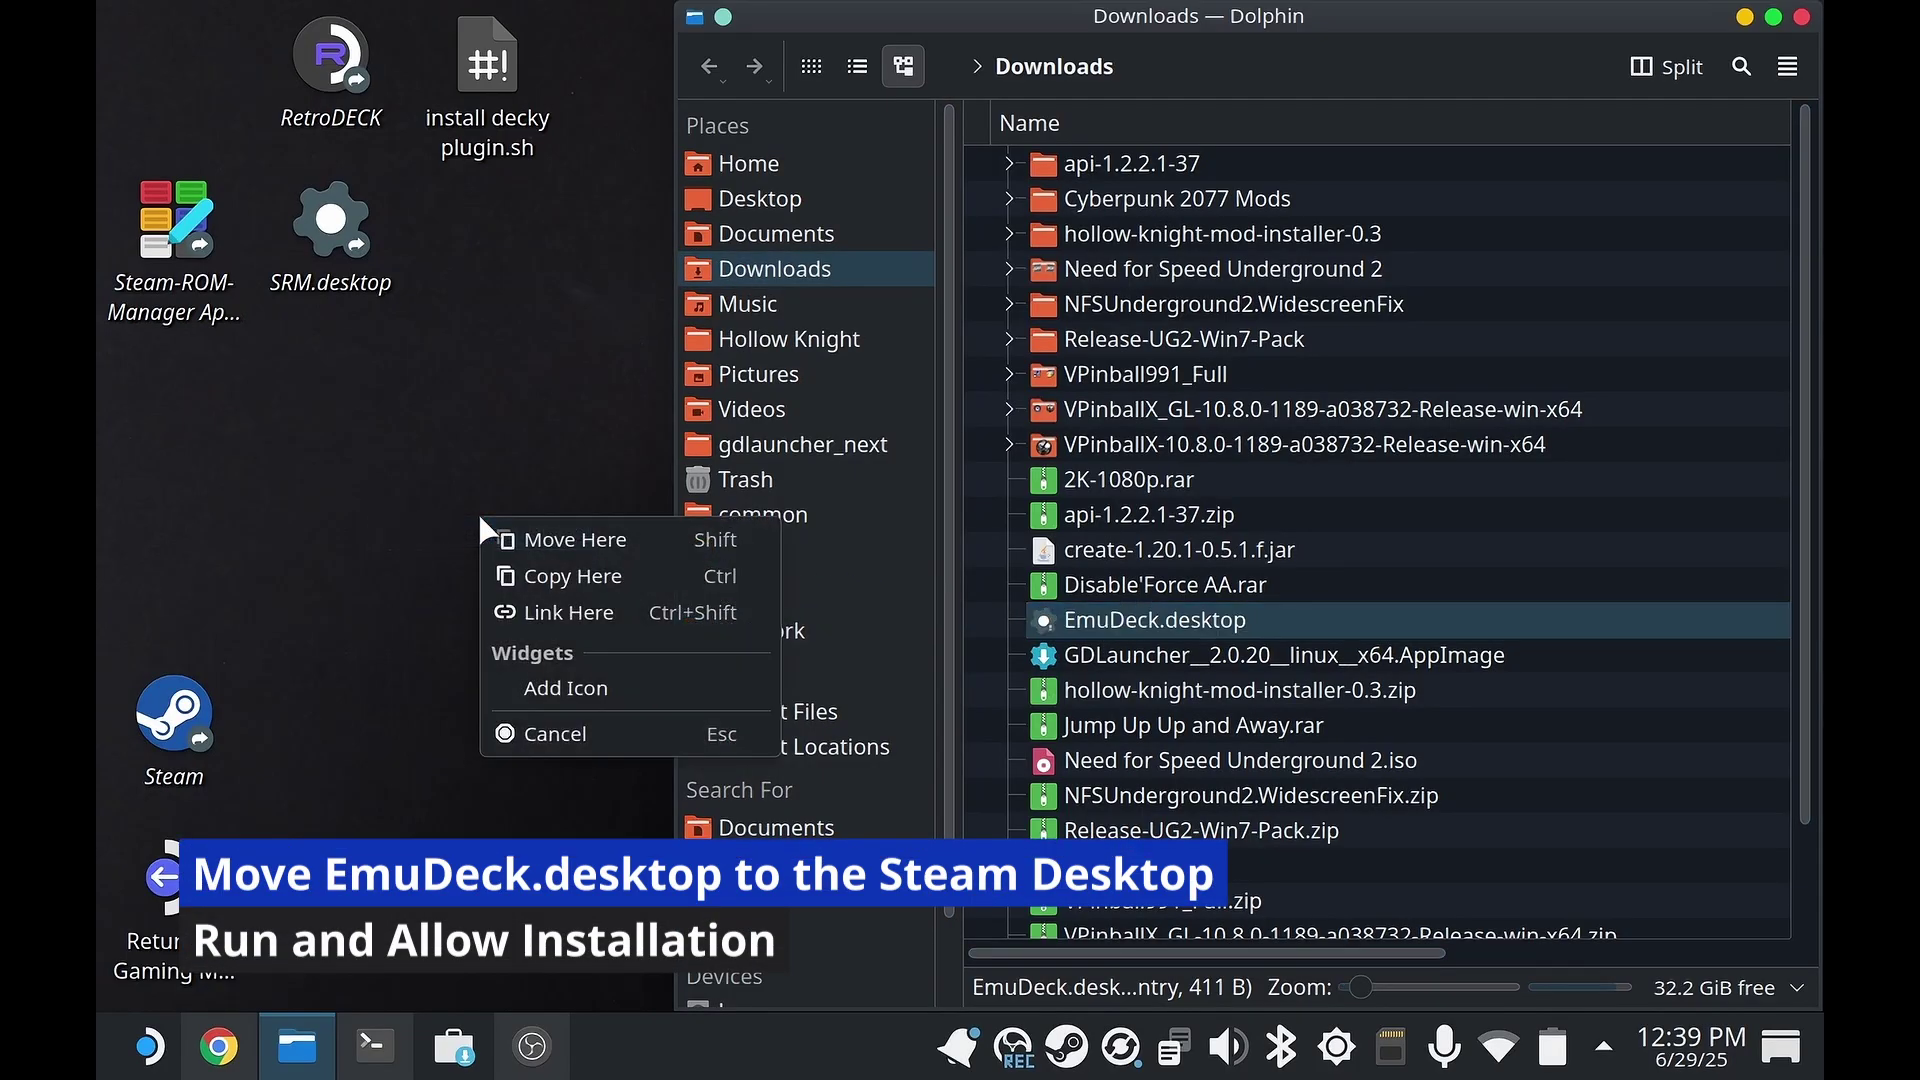
{"action": "left_click", "coordinate": [524, 584]}
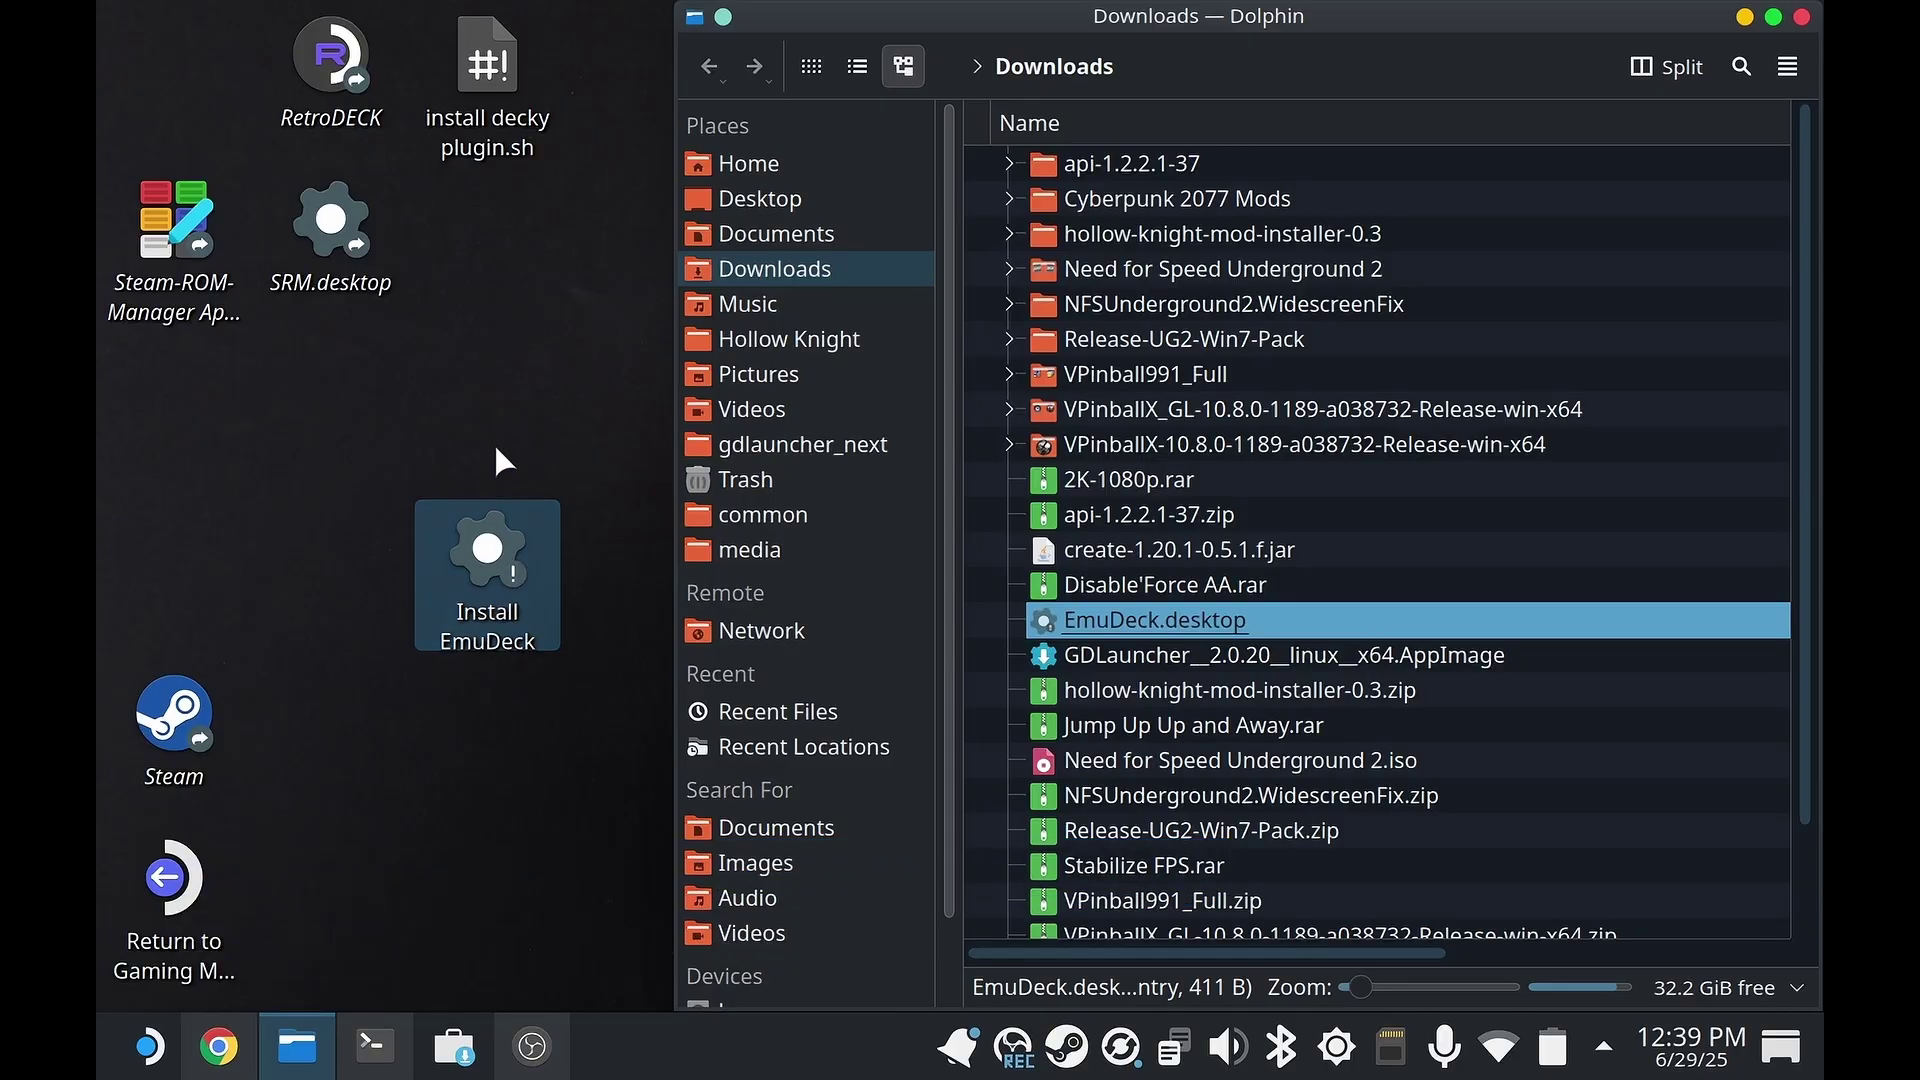
{"action": "left_click_drag", "start_coordinate": [455, 583], "coordinate": [144, 76]}
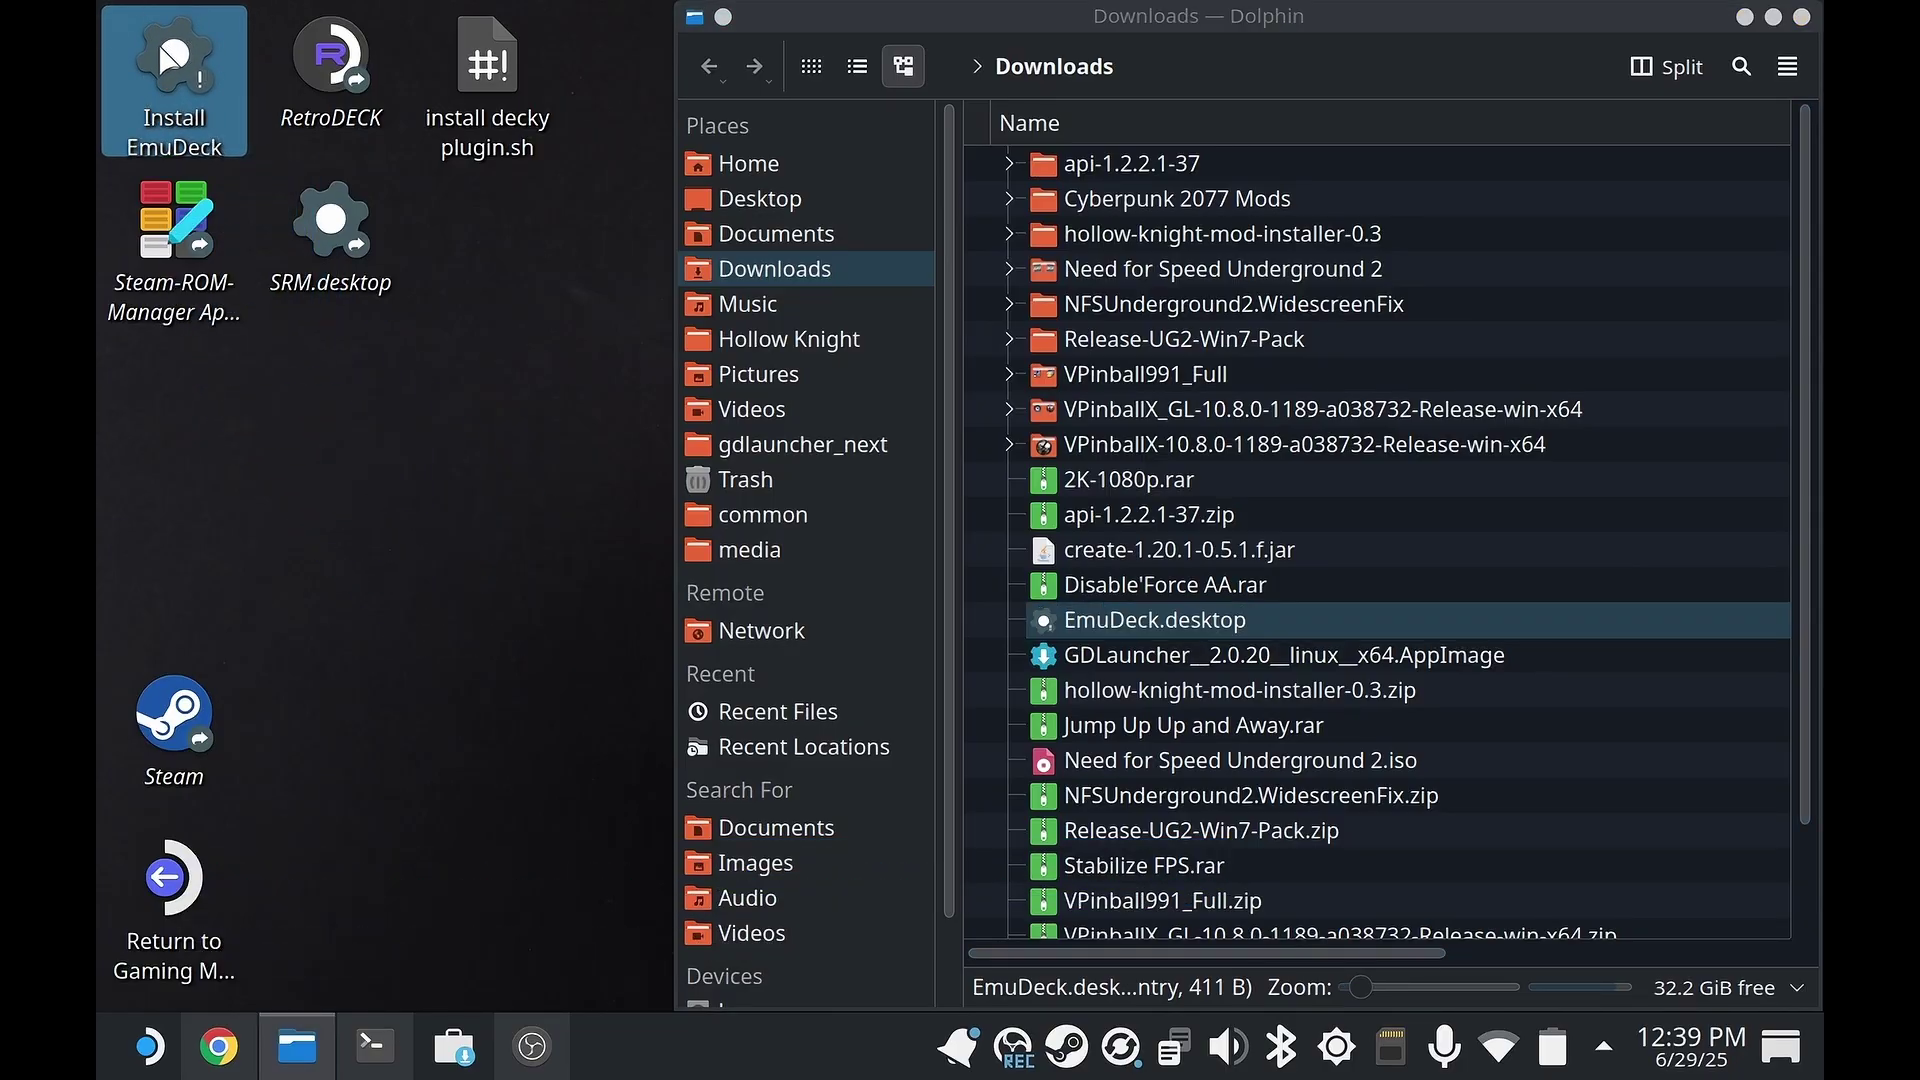
- Run the Install EmuDeck shortcut, allow the program to start, and minimize the Downloads window
{"action": "left_click", "coordinate": [165, 55]}
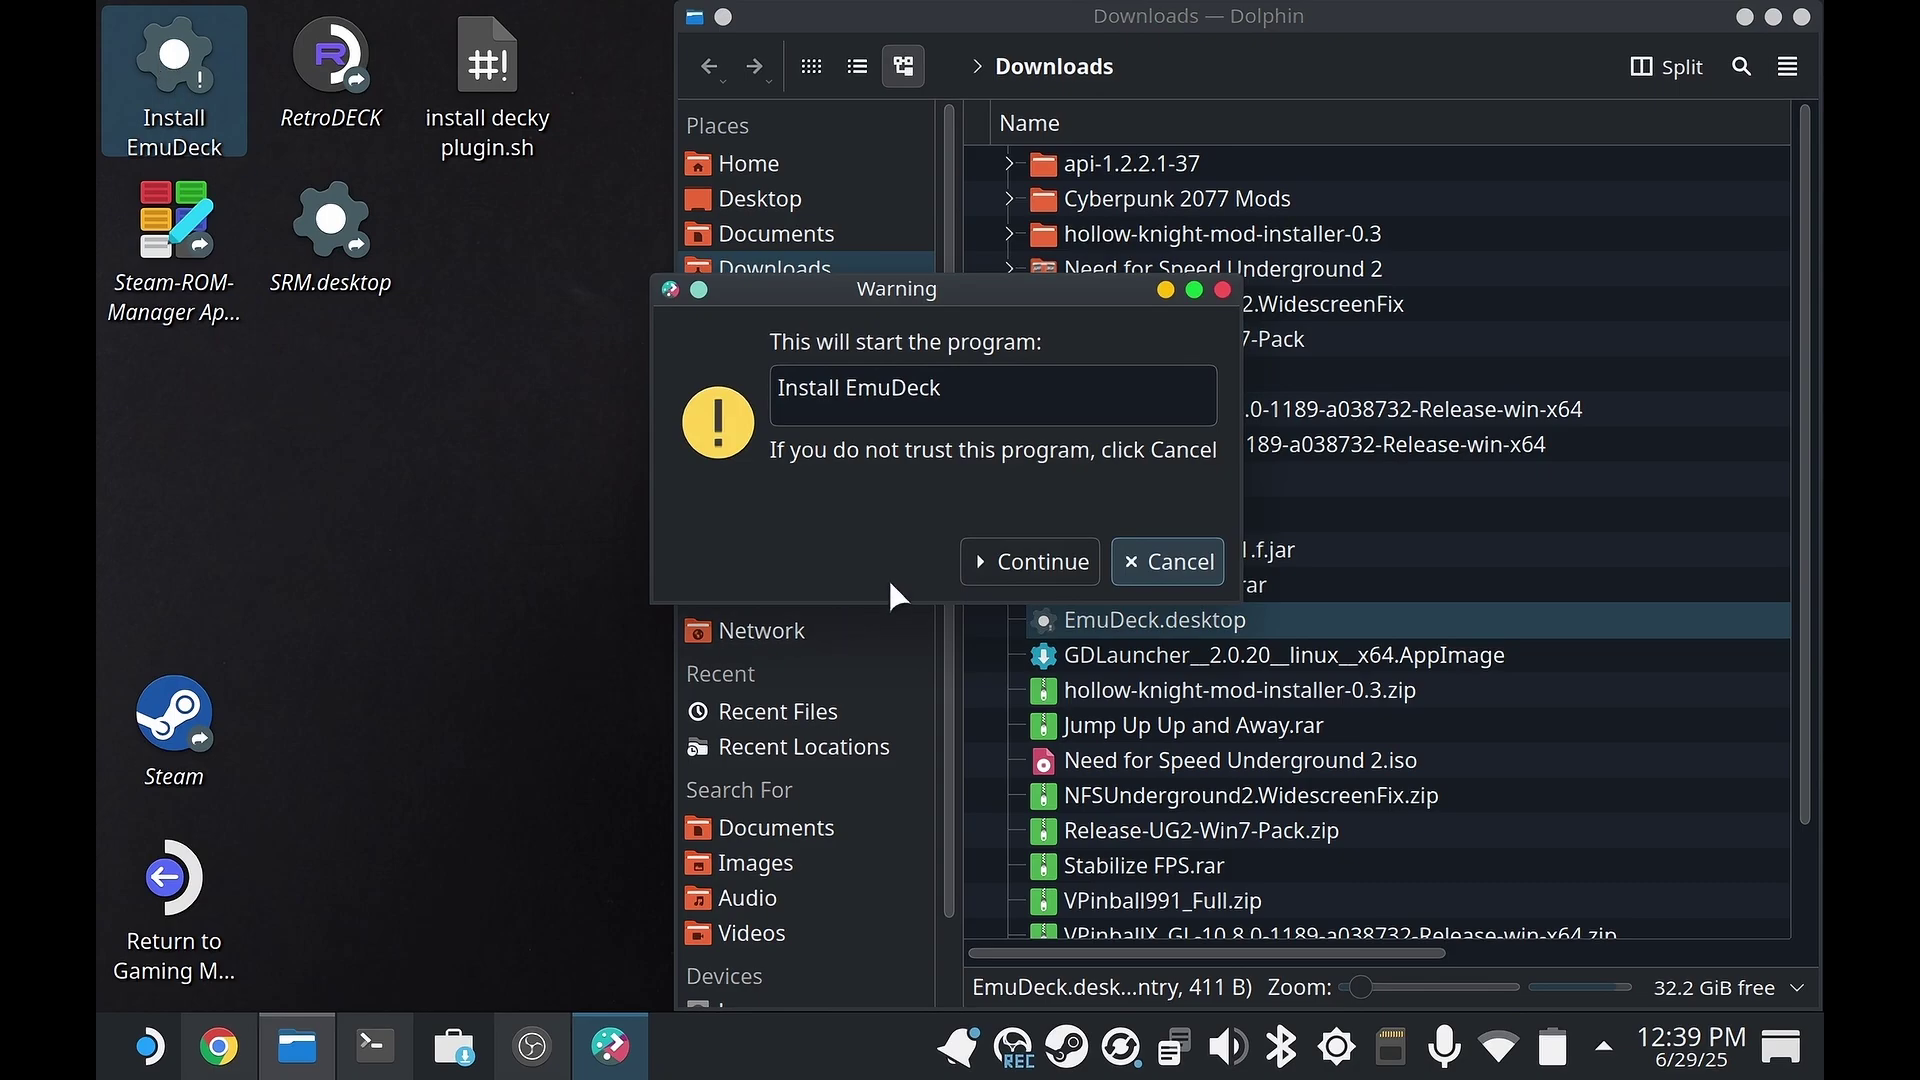
{"action": "left_click", "coordinate": [1007, 550]}
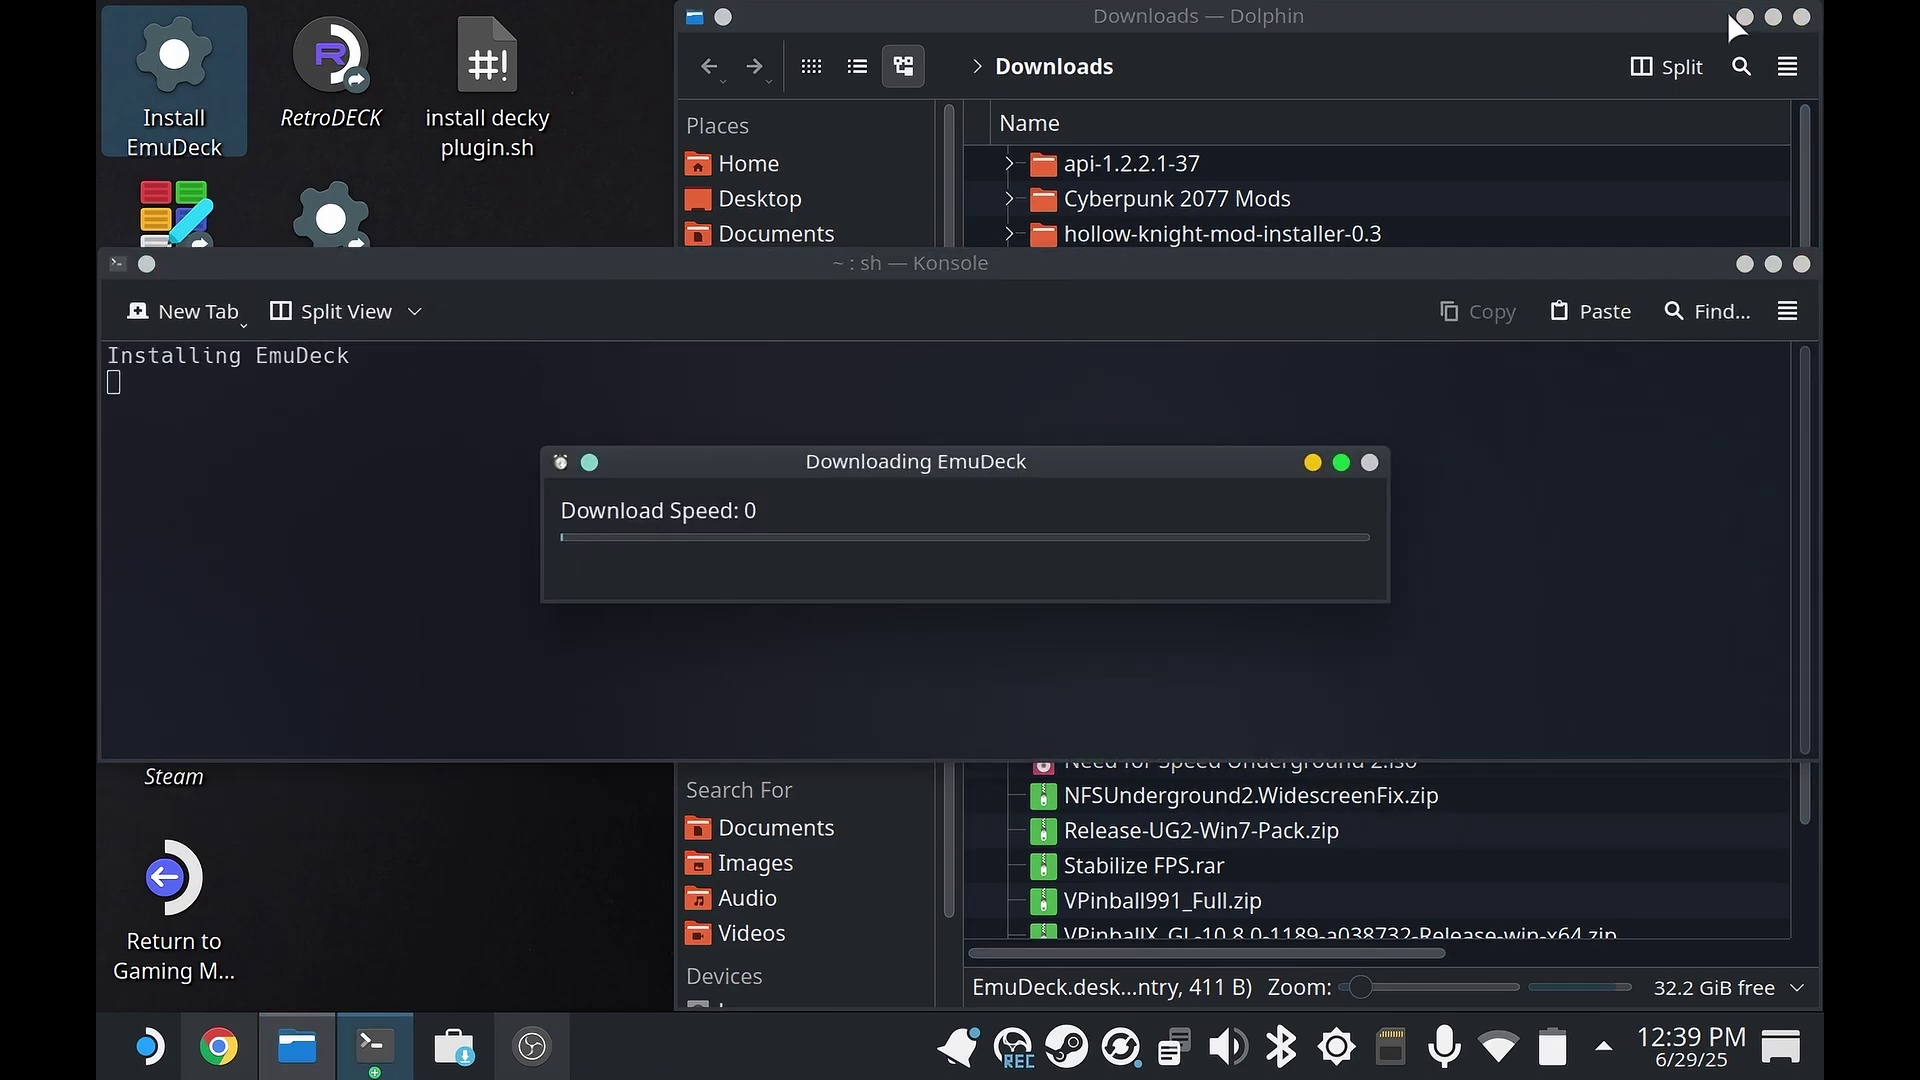
{"action": "left_click", "coordinate": [1744, 18]}
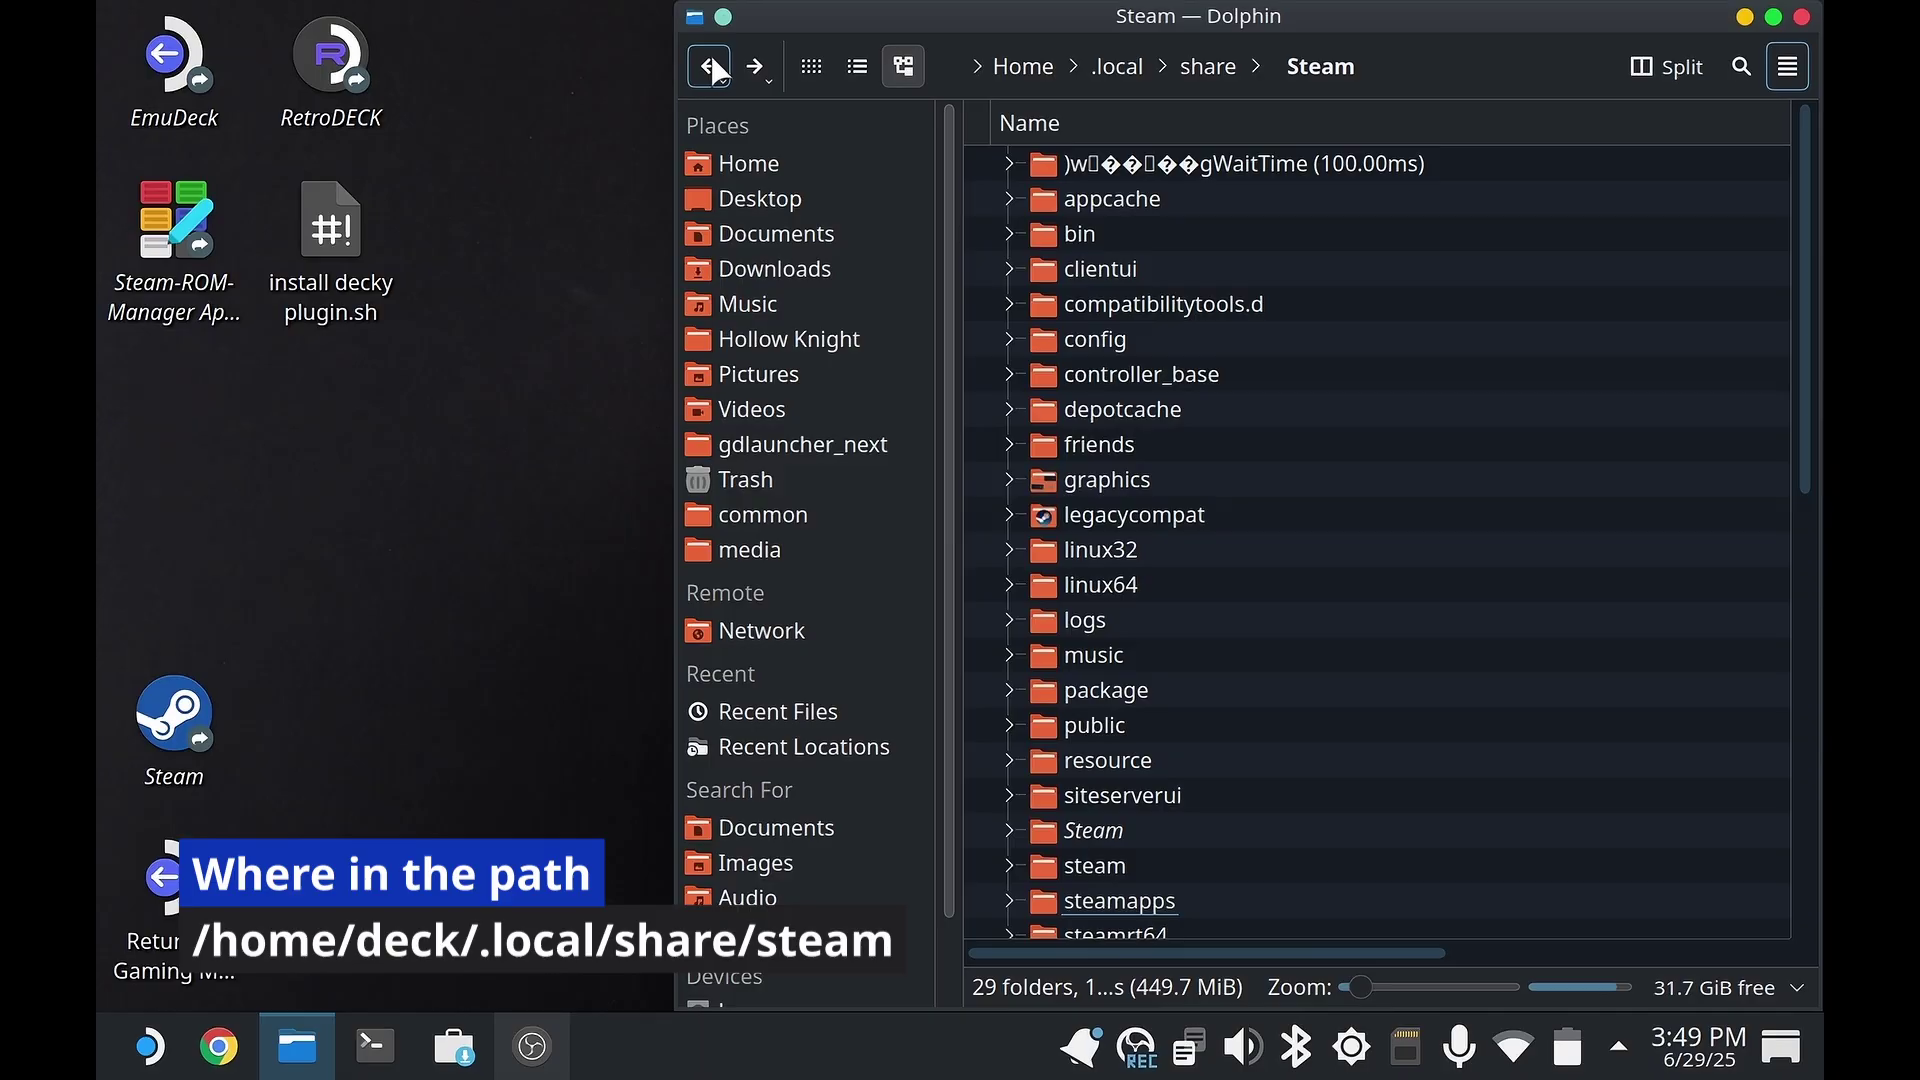
- Go up from the Steam folder through share and .local to Home, and open the file manager's options
{"action": "left_click", "coordinate": [1208, 79]}
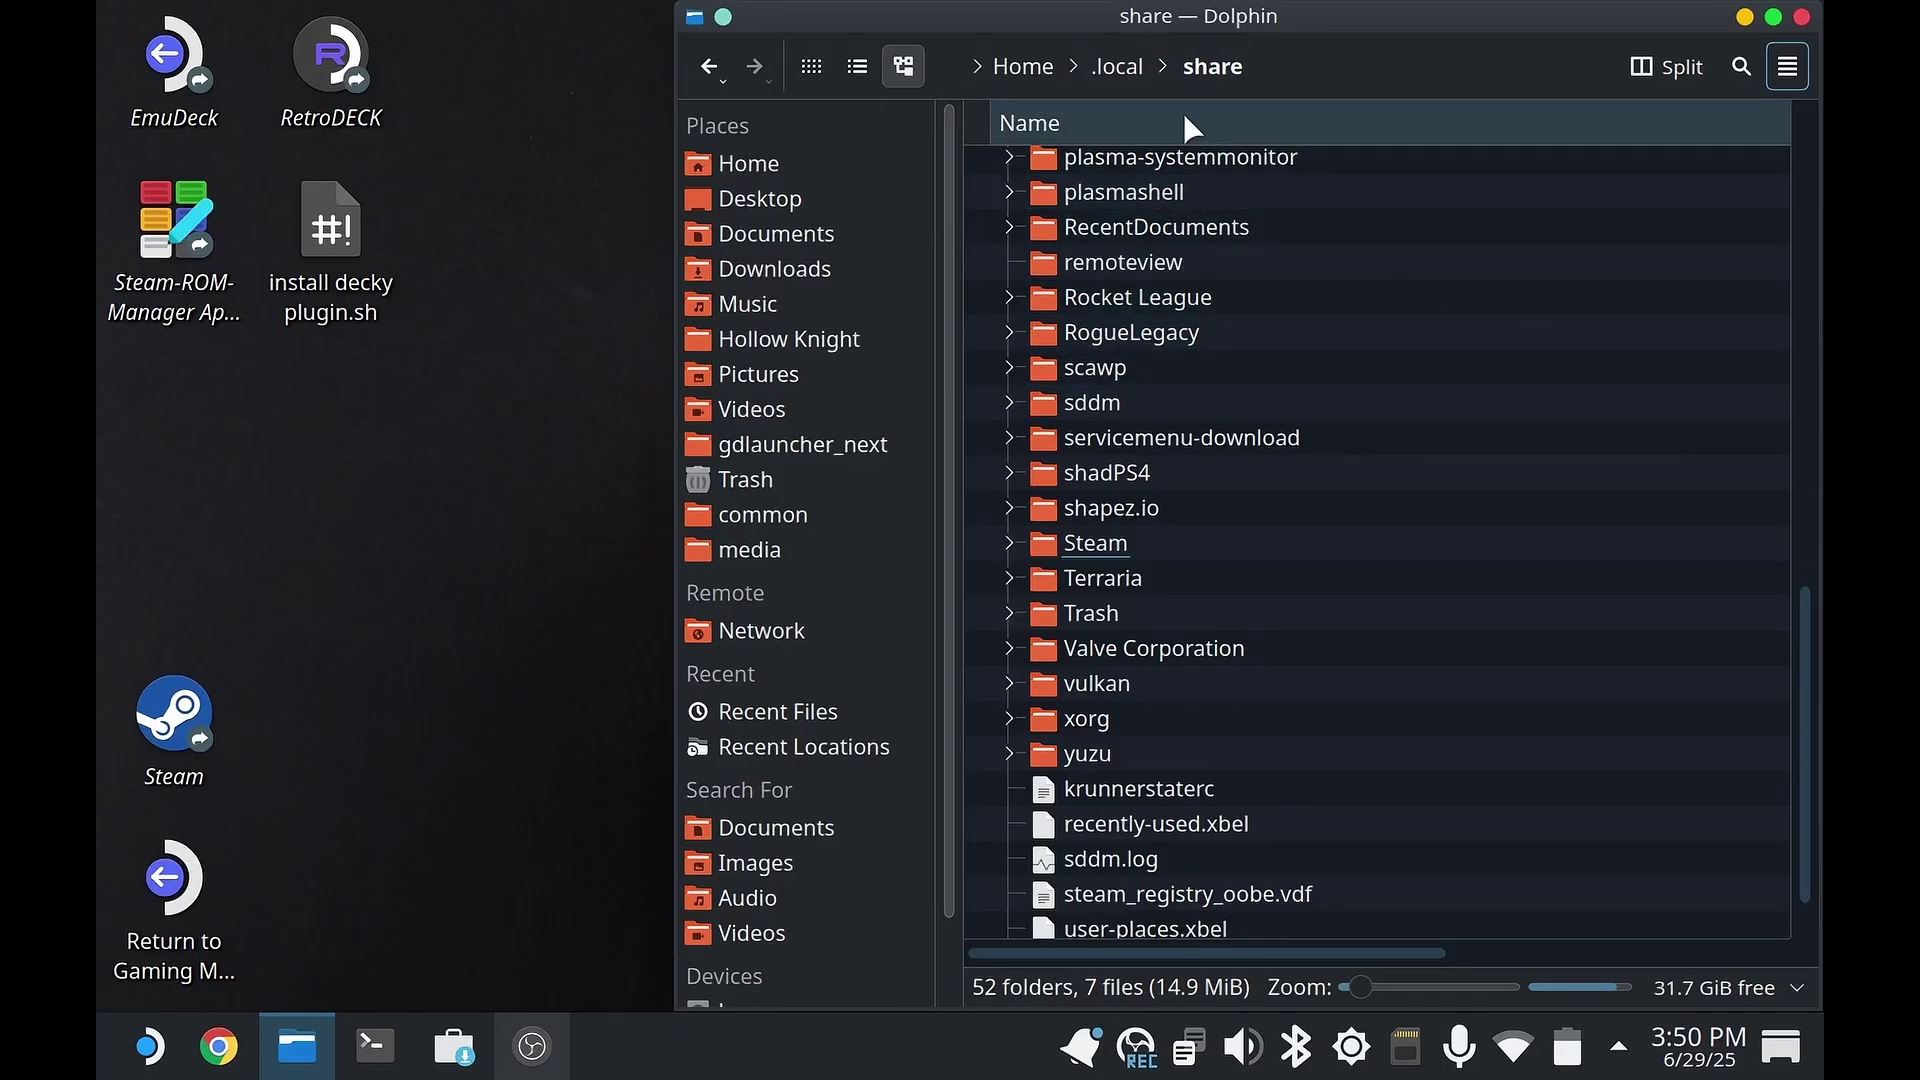
{"action": "left_click", "coordinate": [1120, 70]}
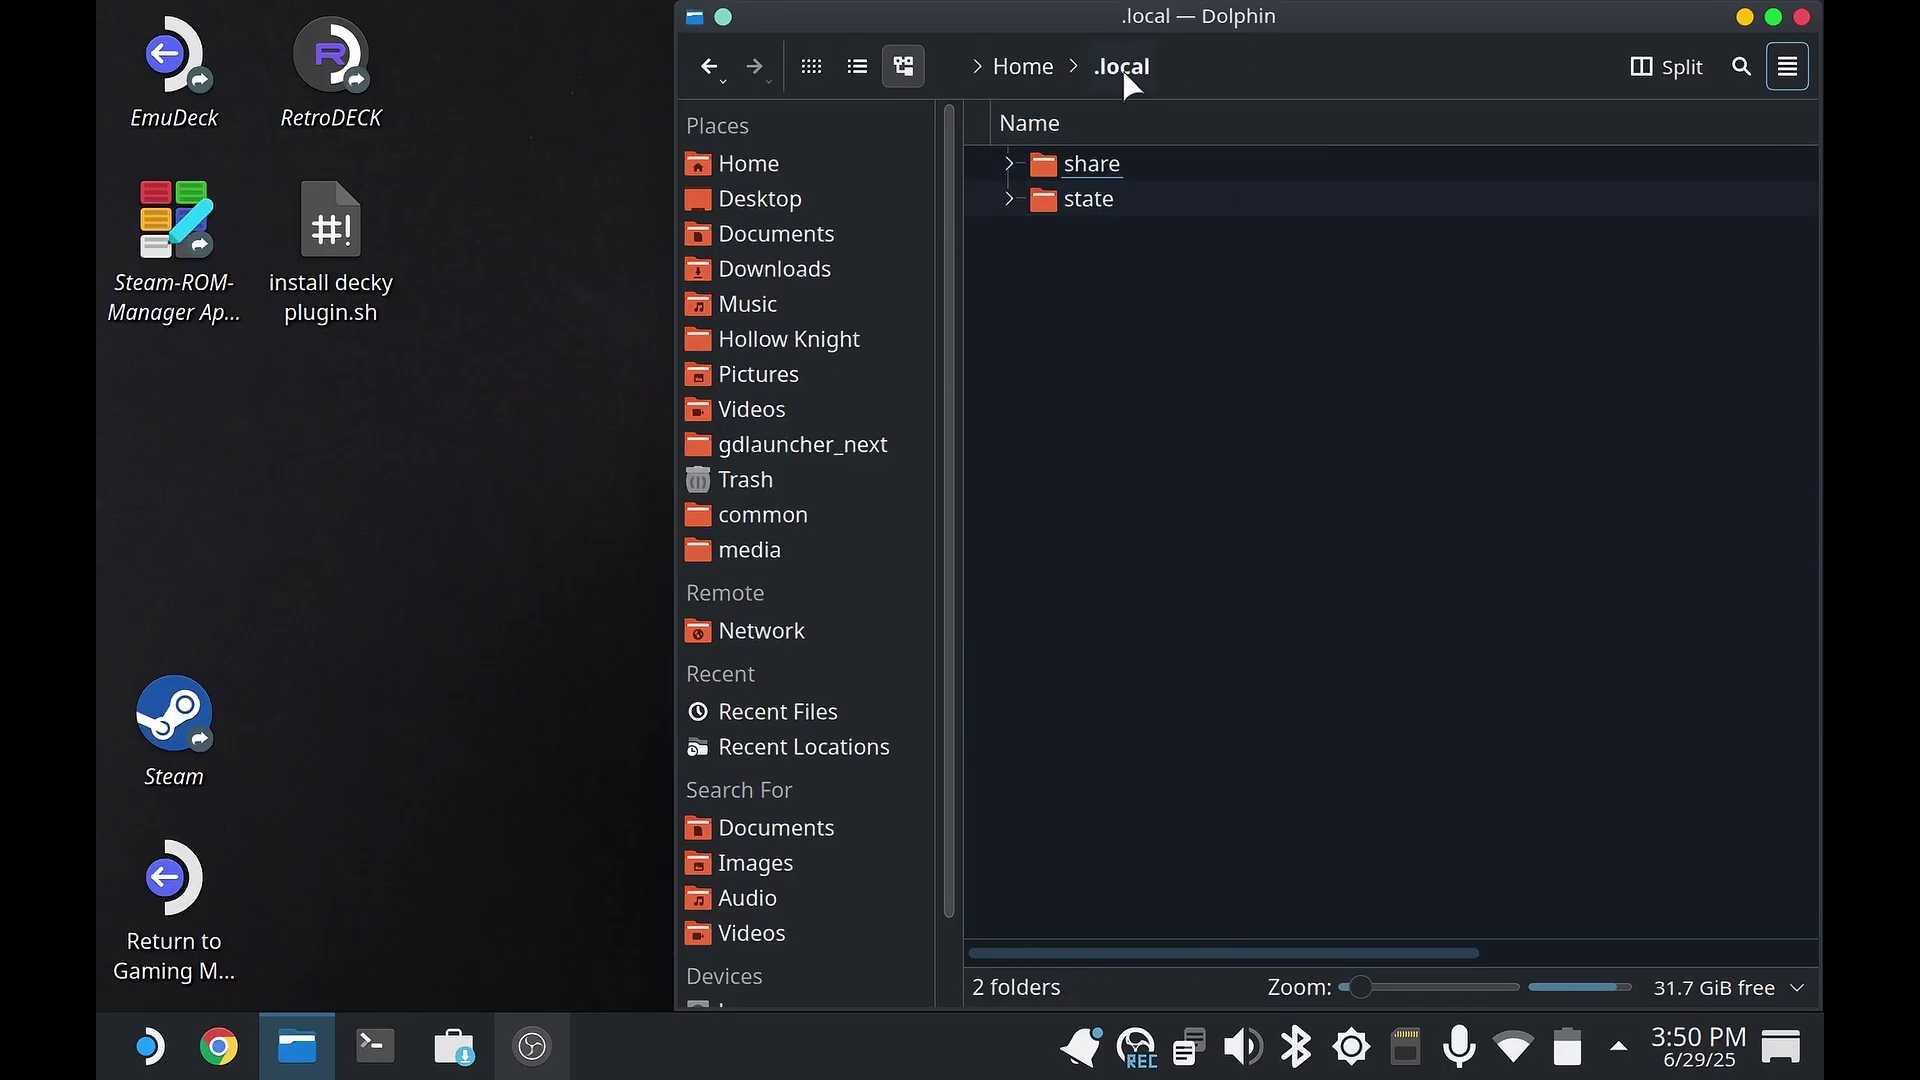
{"action": "left_click", "coordinate": [1030, 72]}
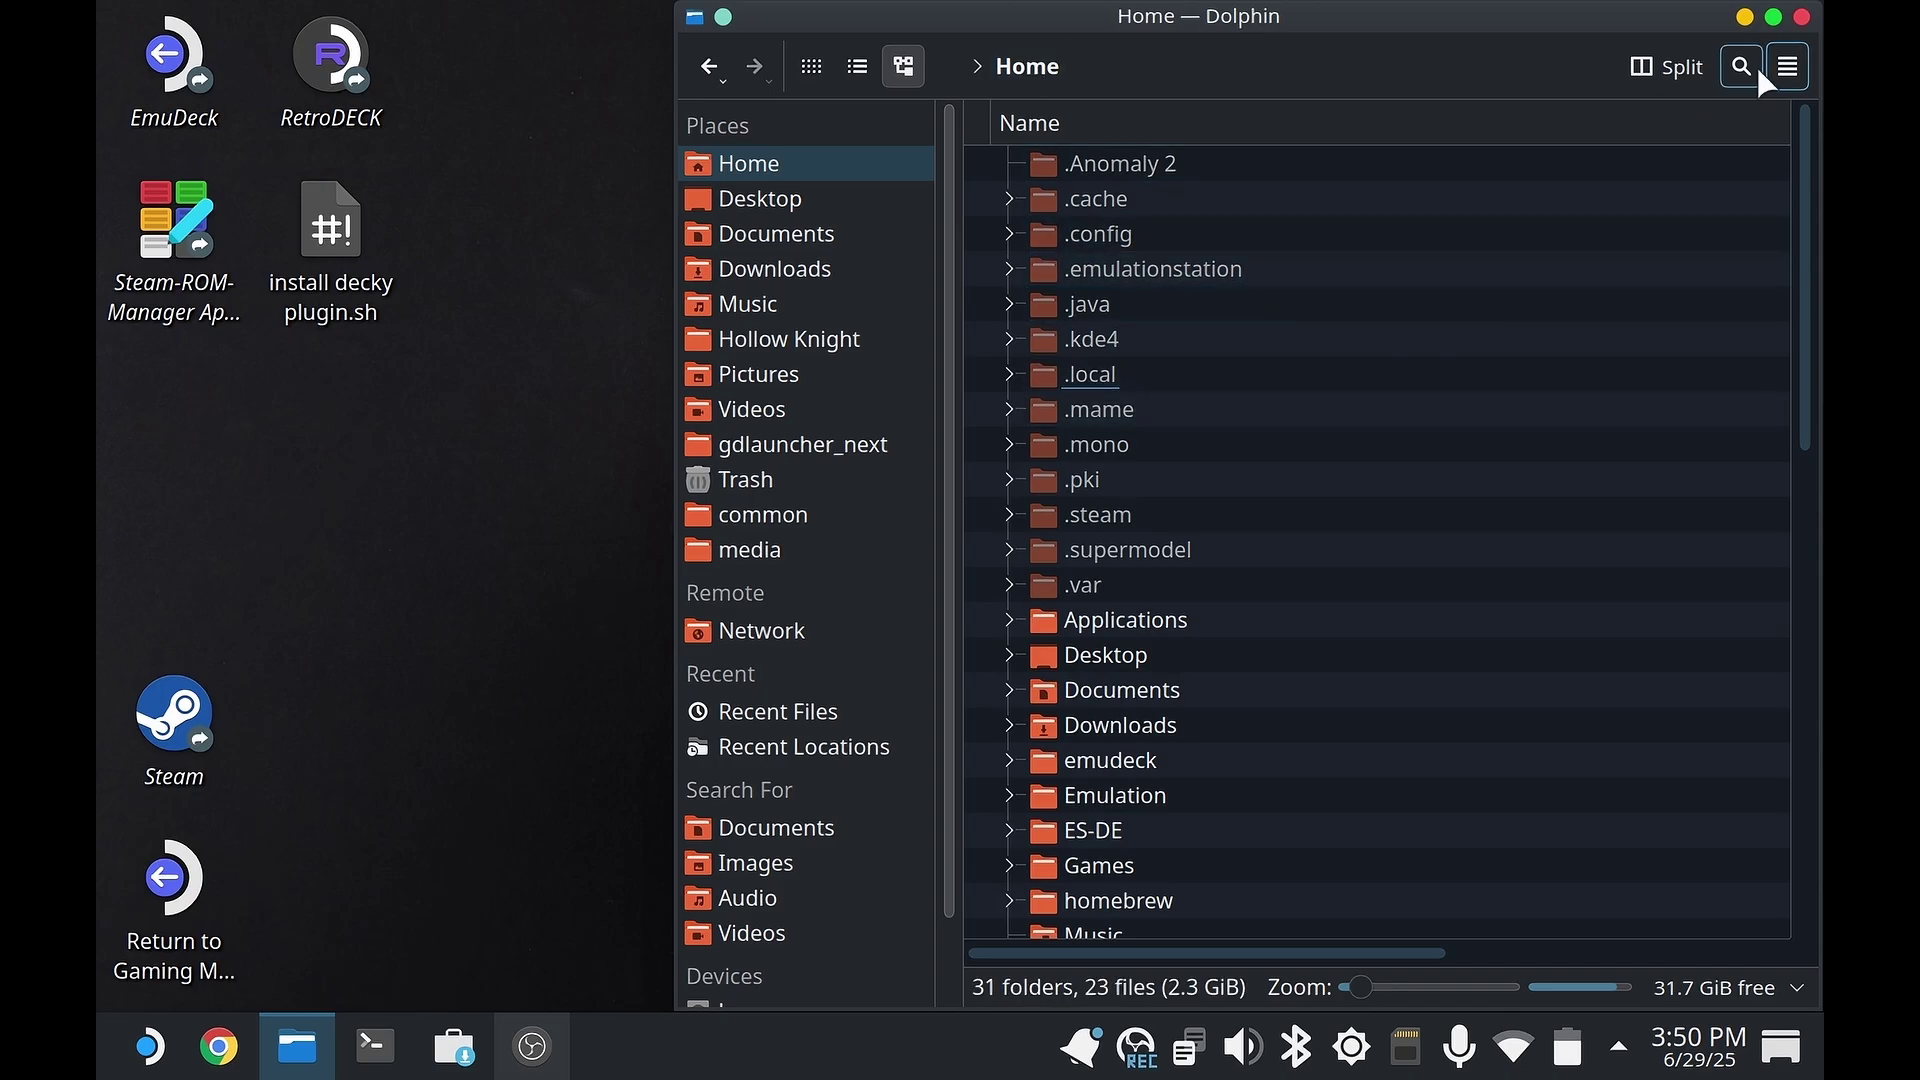
{"action": "left_click", "coordinate": [1787, 66]}
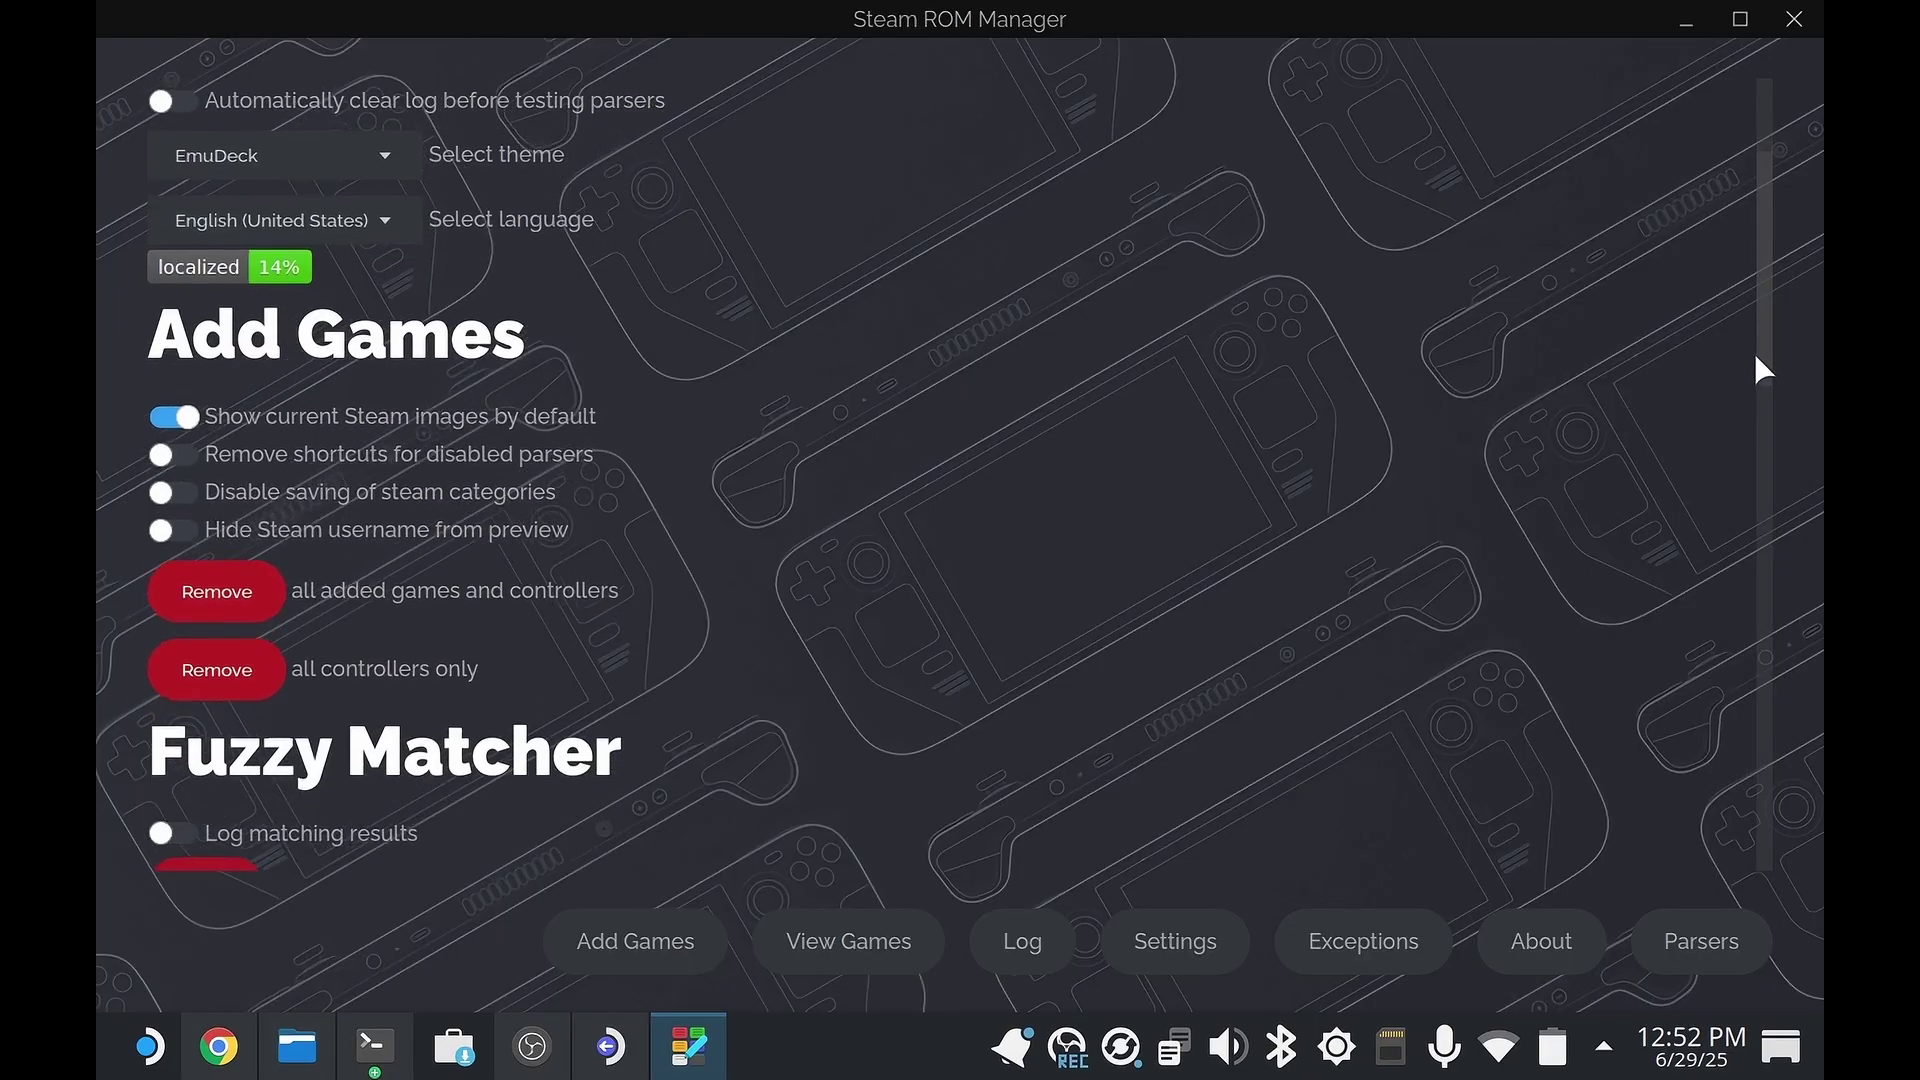
- Look through the remaining Steam ROM Manager settings beyond the Fuzzy Matcher section
{"action": "left_click_drag", "start_coordinate": [1754, 352], "coordinate": [1758, 874]}
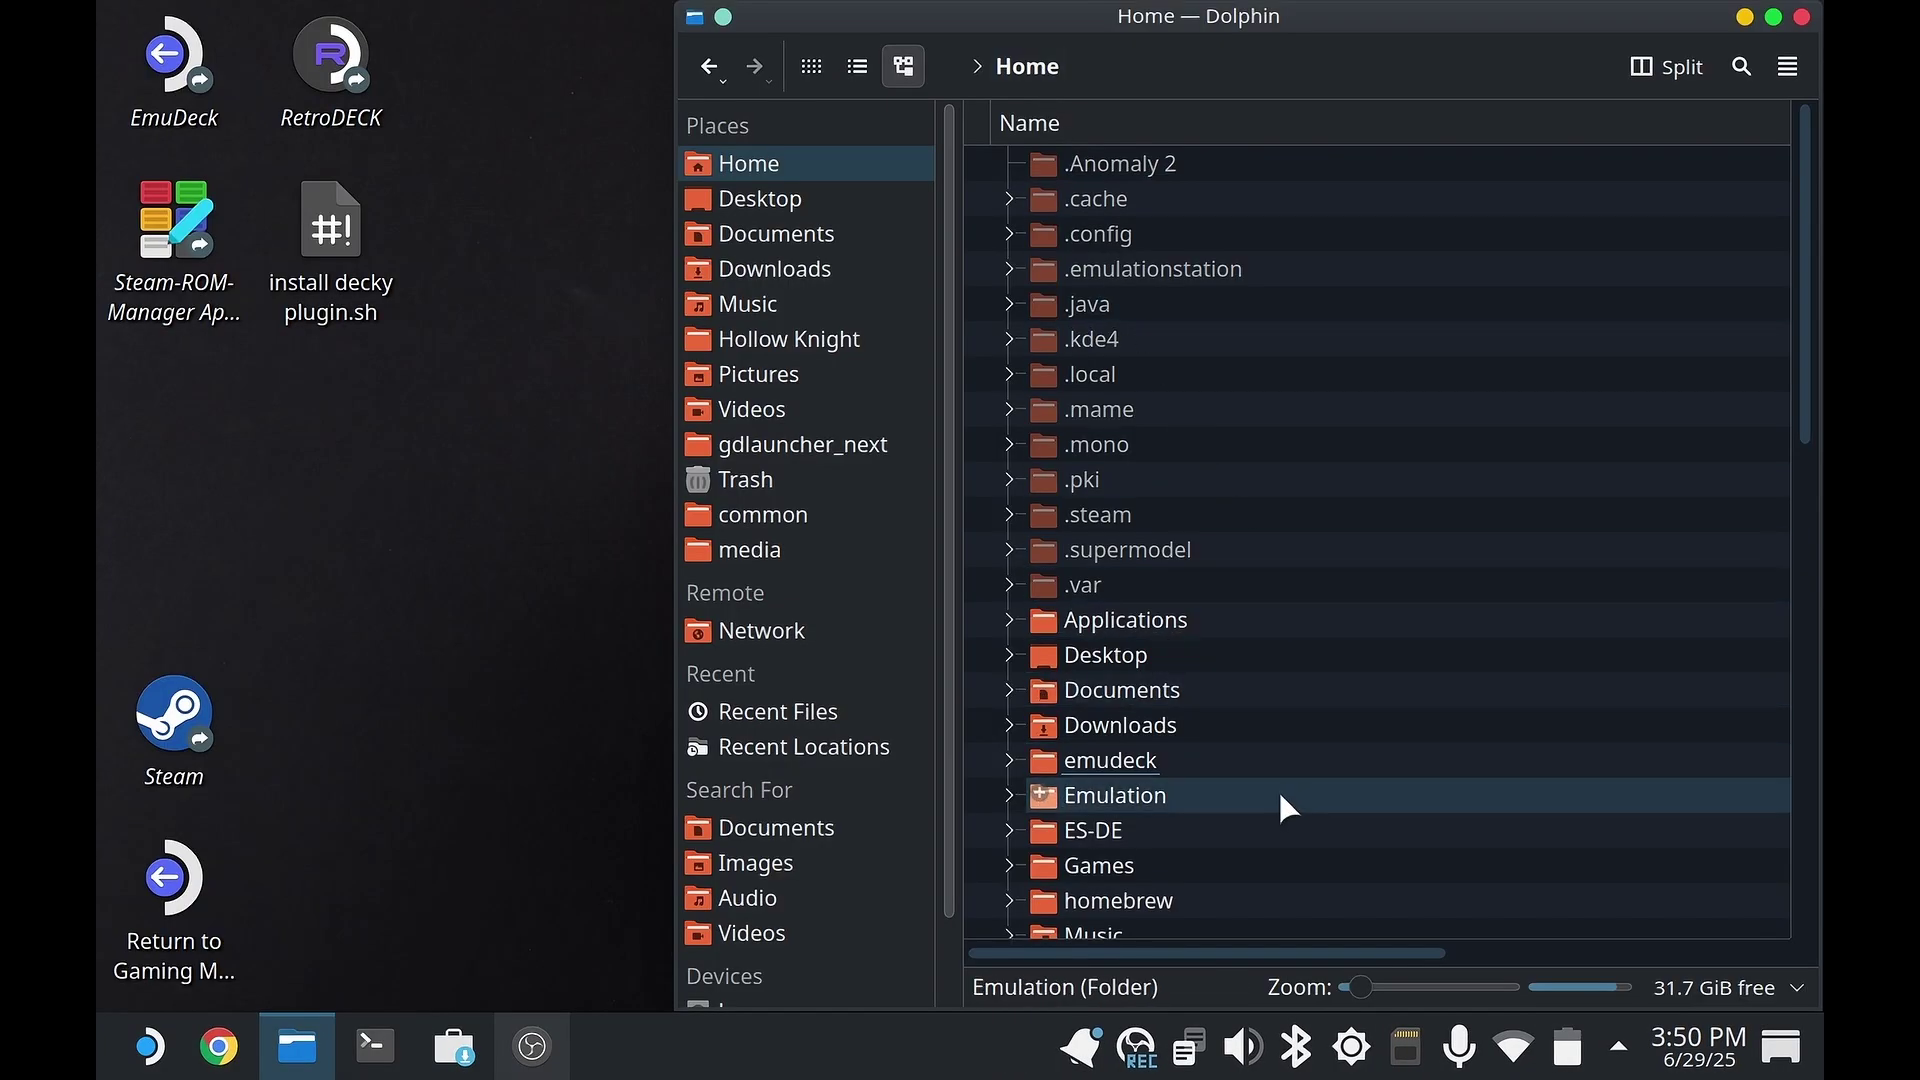
- Open the Emulation folder in Home and move the ryujinx-1.1.1403-win_x64.7z archive to the trash
{"action": "left_click", "coordinate": [1280, 792]}
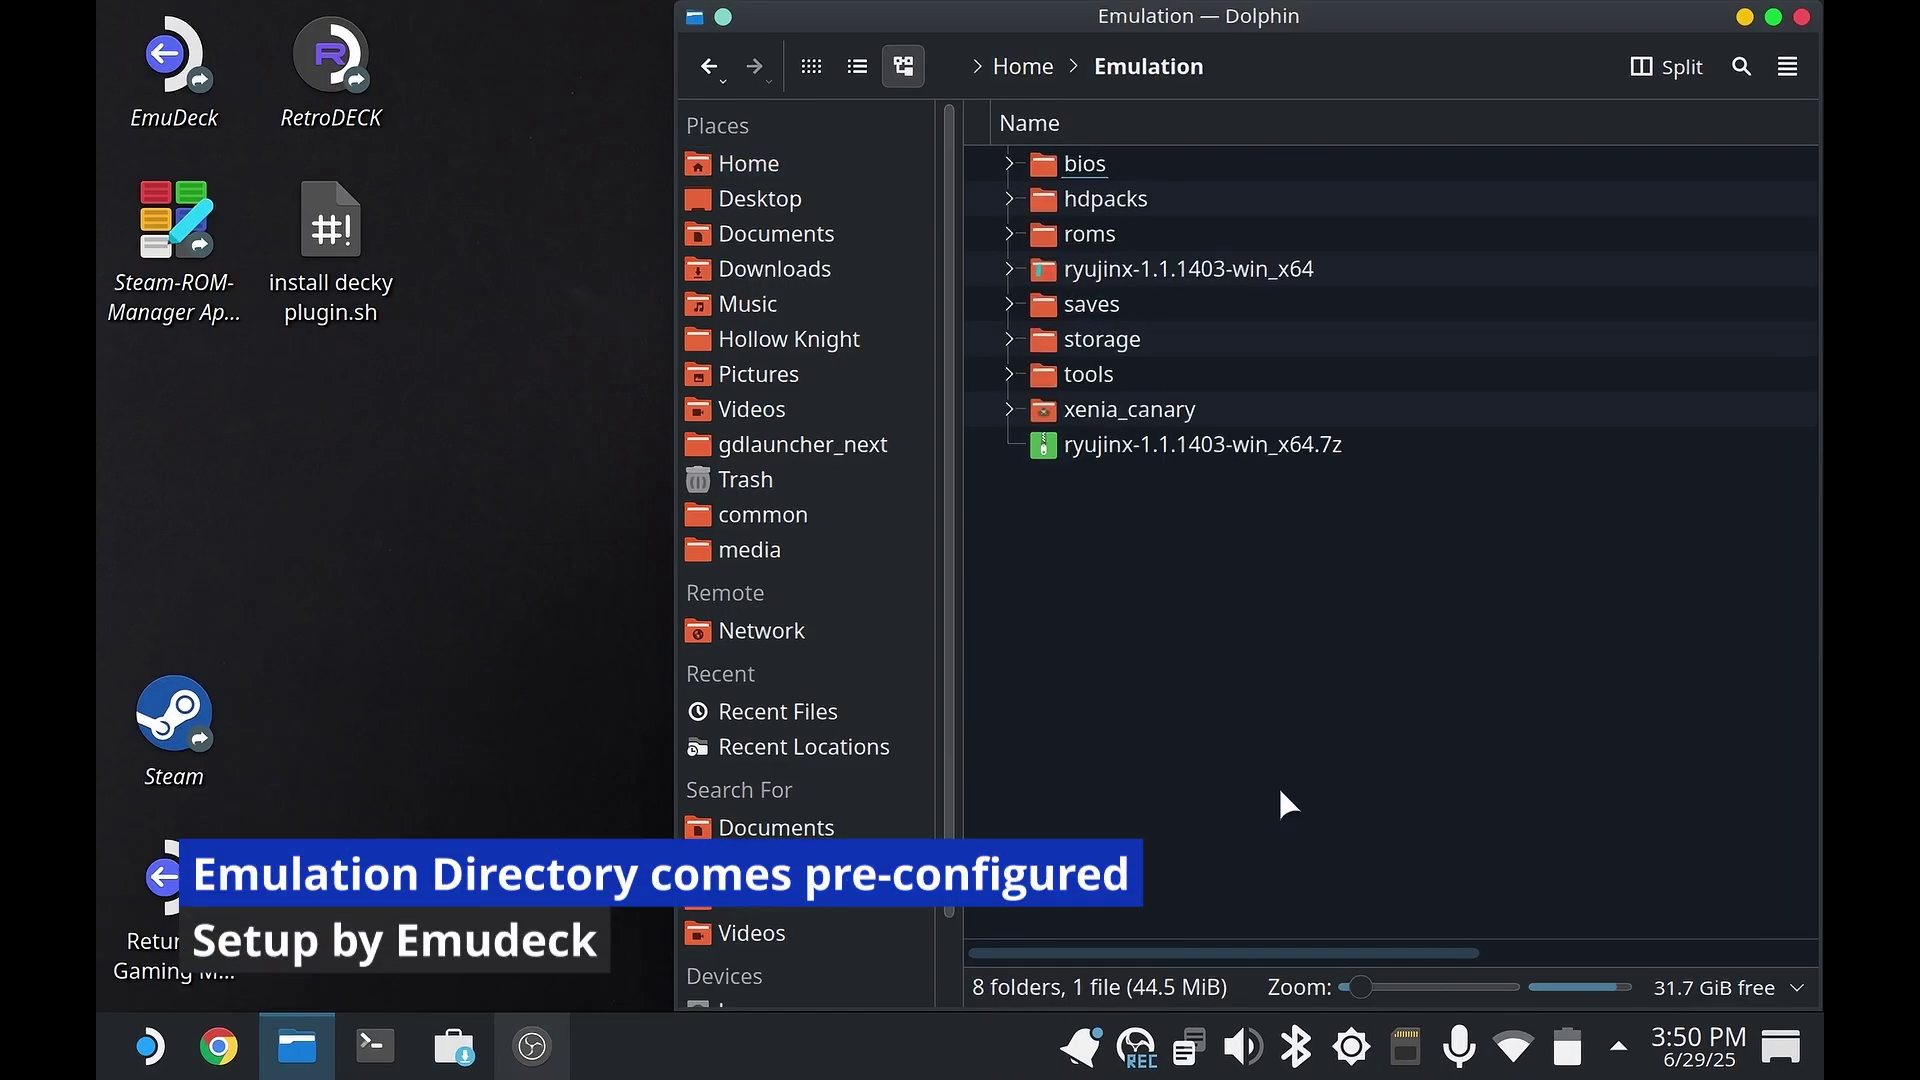
{"action": "left_click", "coordinate": [1186, 271]}
{"action": "left_click", "coordinate": [1237, 418]}
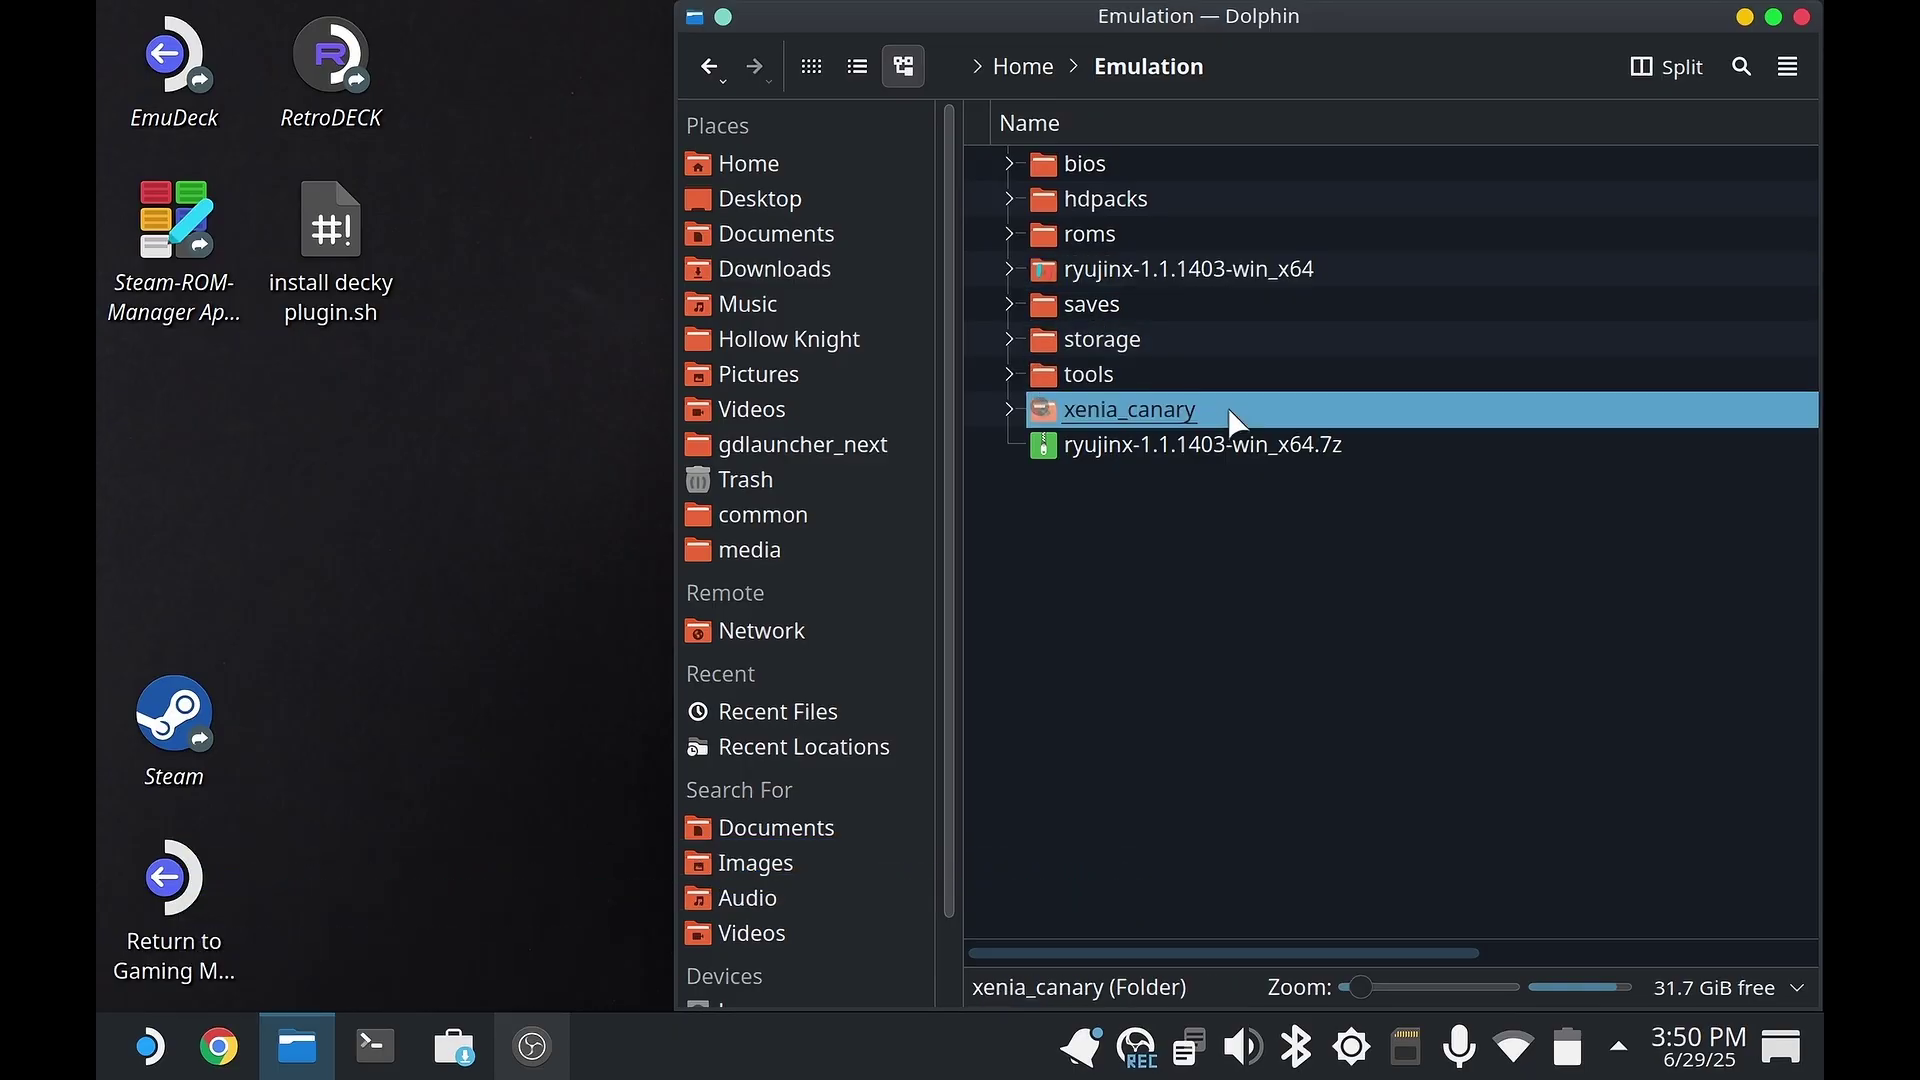
{"action": "left_click", "coordinate": [1234, 455]}
{"action": "right_click", "coordinate": [1236, 460]}
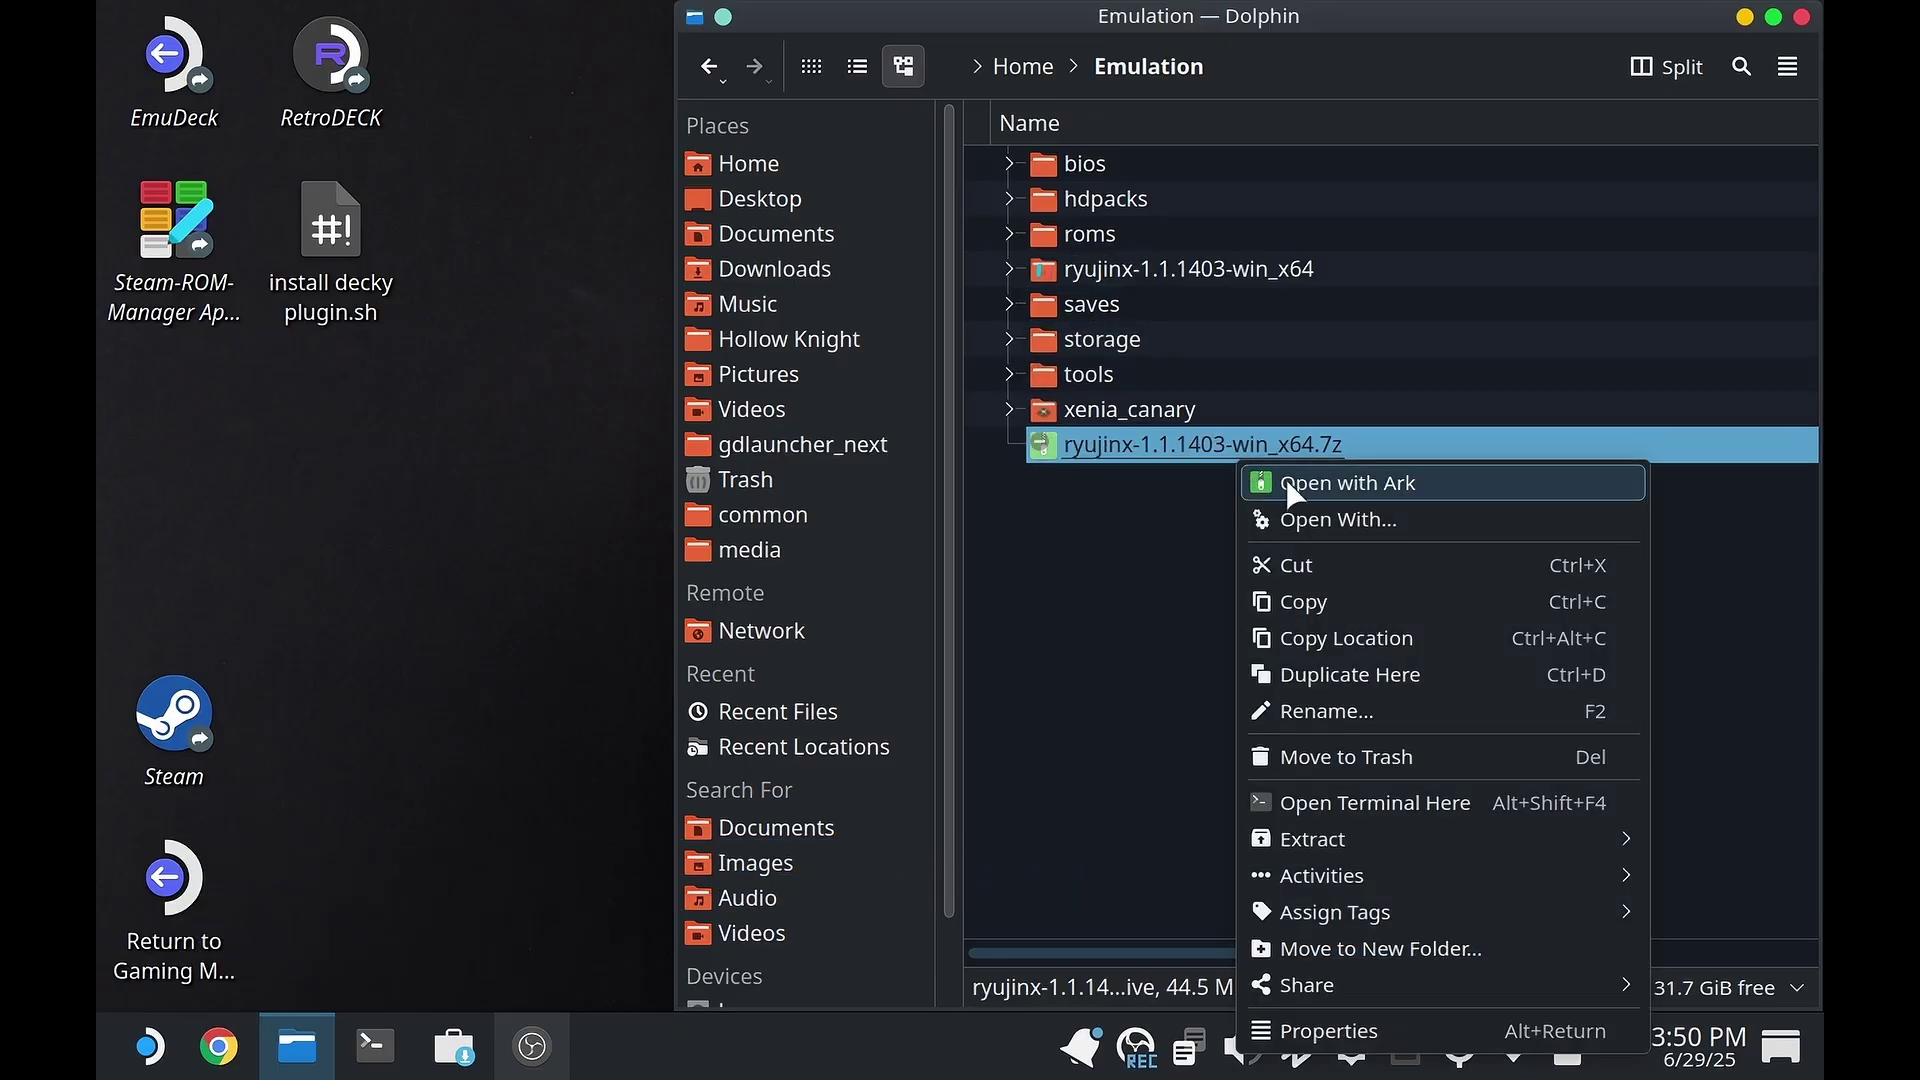
{"action": "left_click", "coordinate": [1418, 757]}
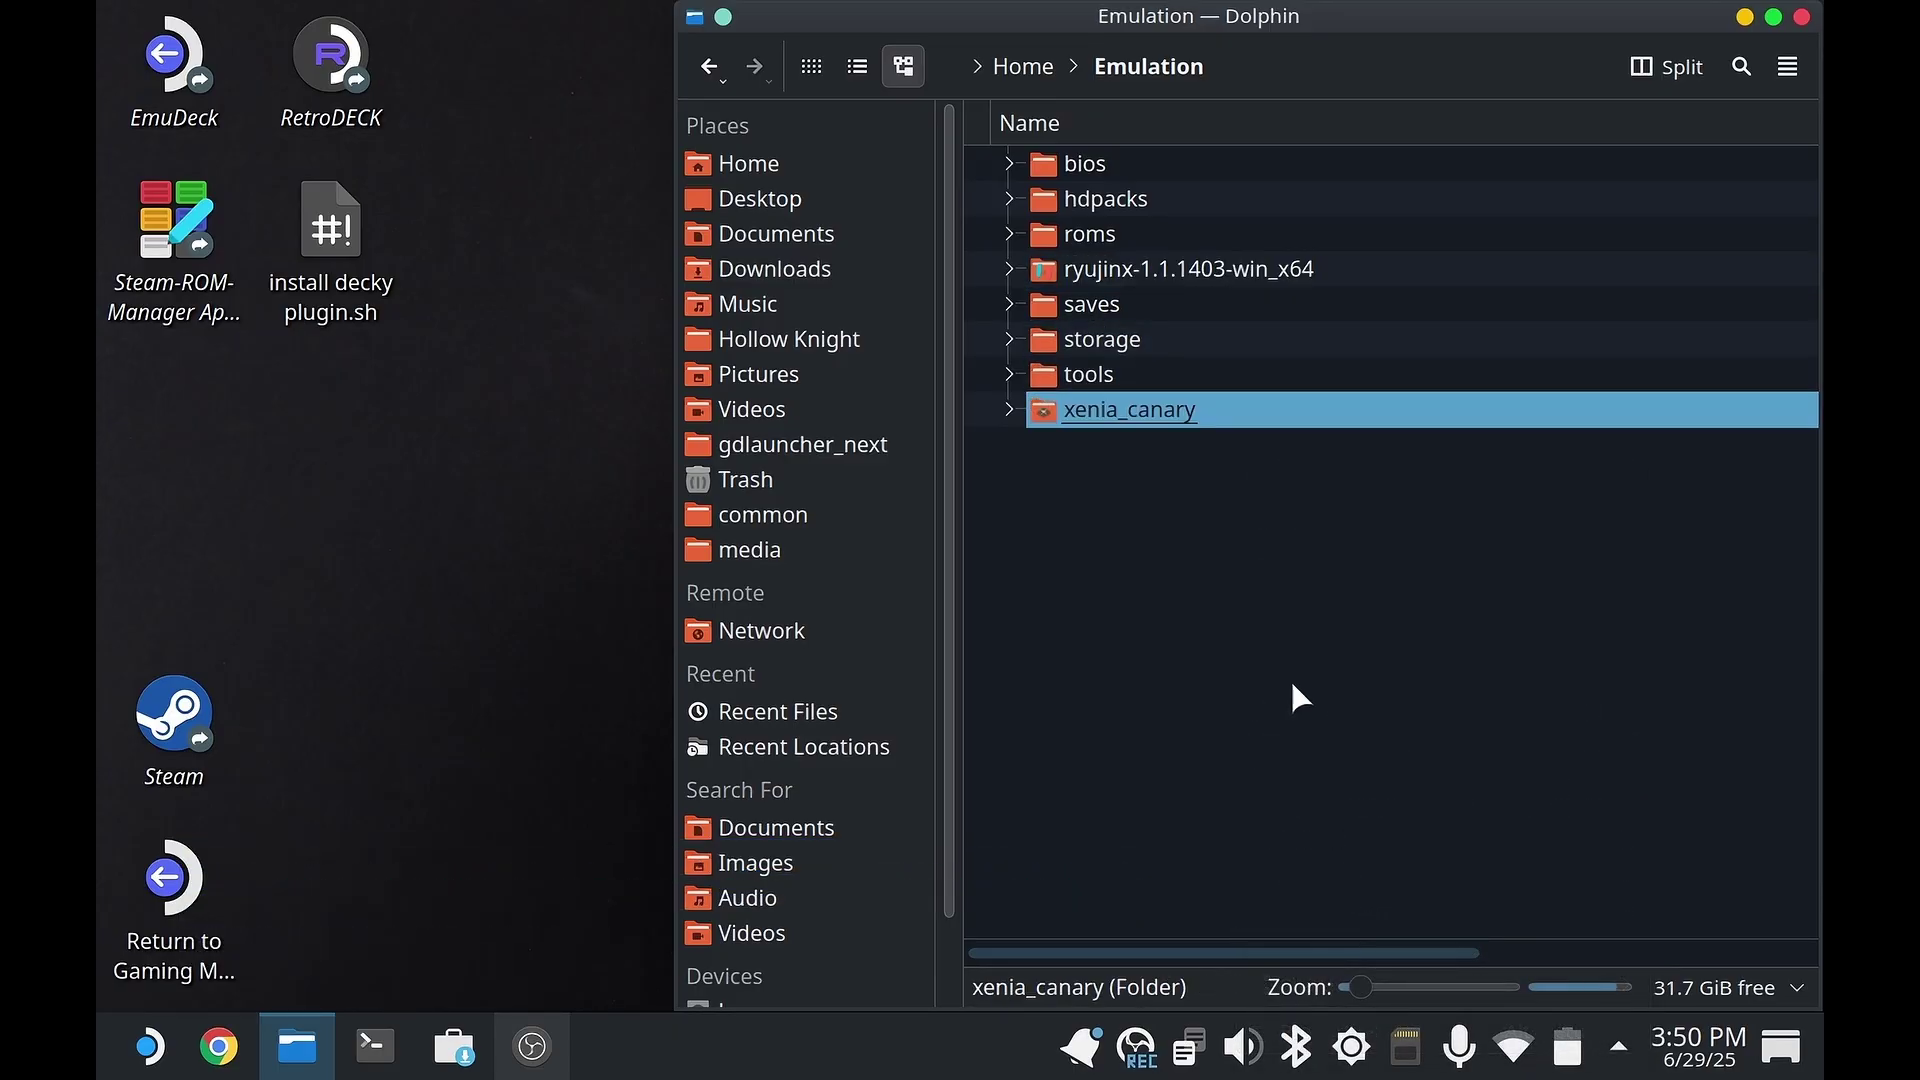
{"action": "left_click", "coordinate": [1290, 678]}
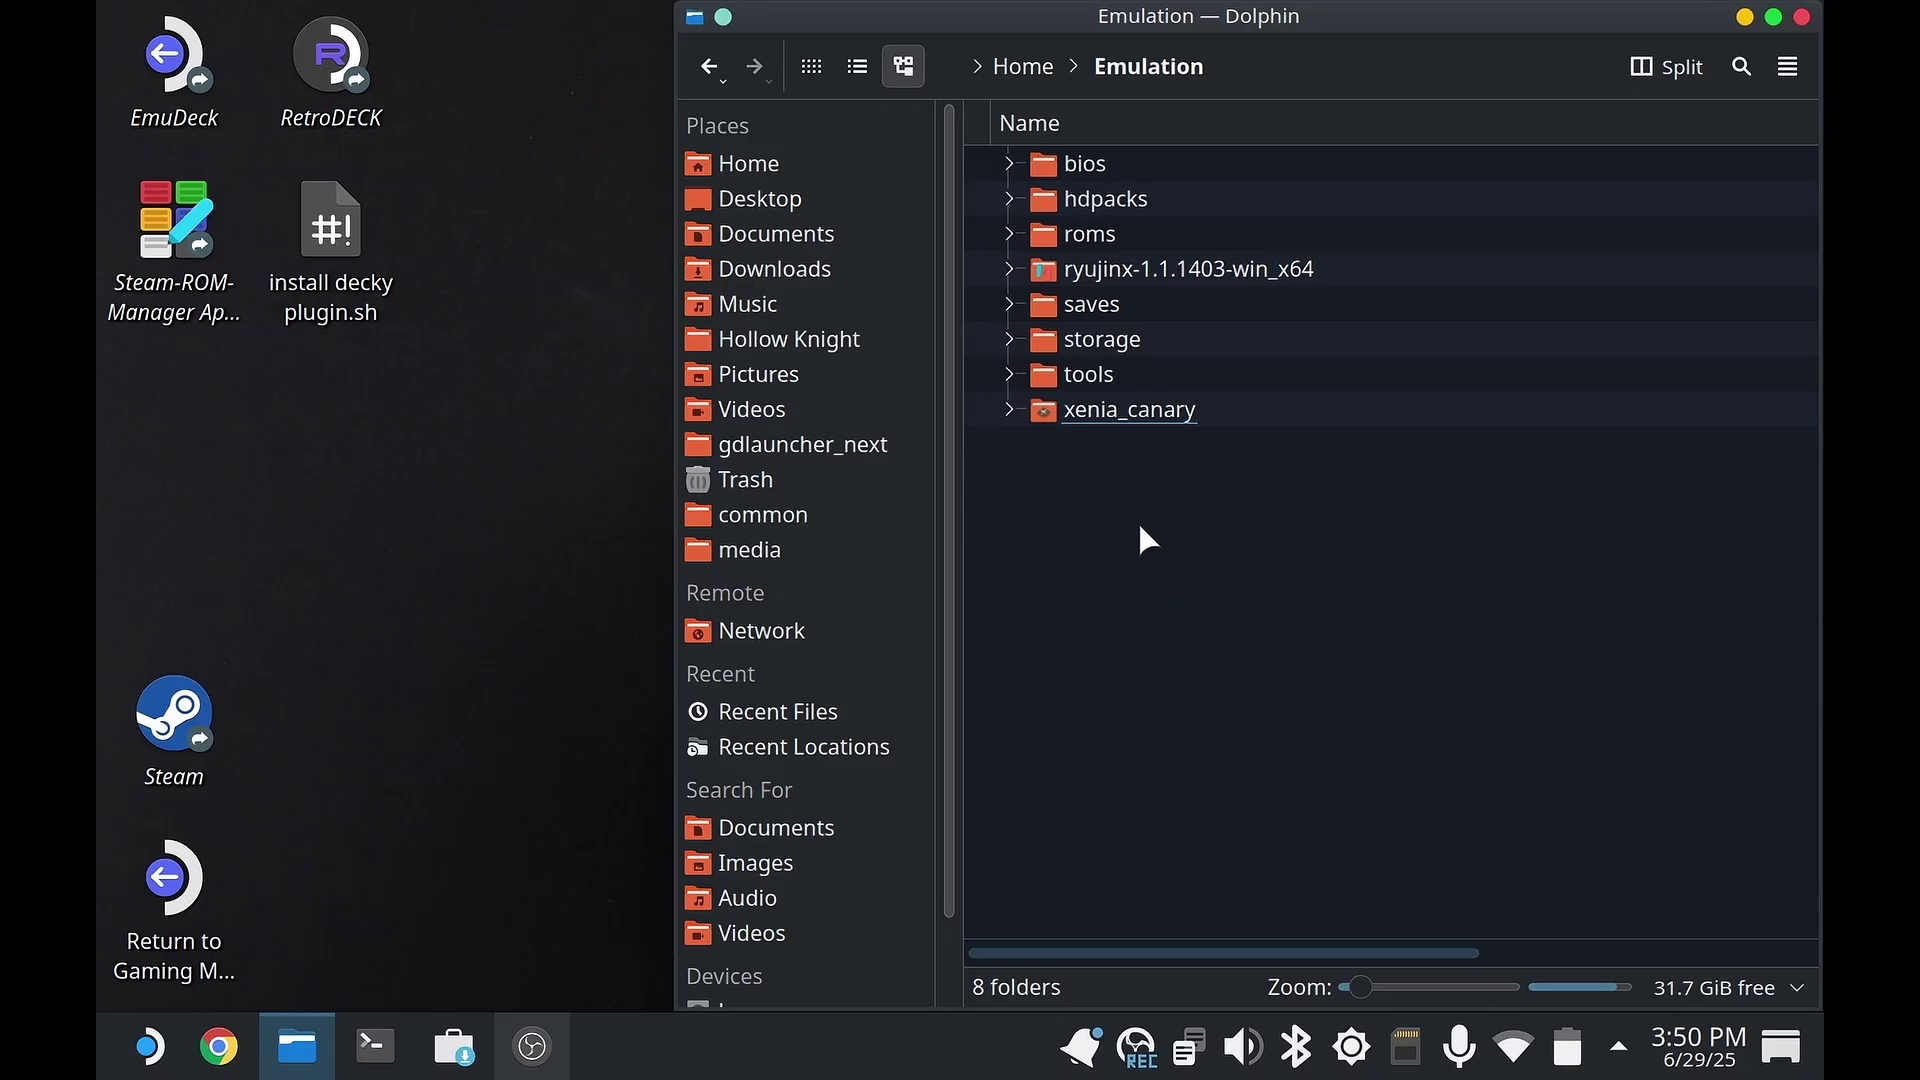
- Open the roms folder, look through the game files in its gba folder, and return to Emulation
{"action": "left_click", "coordinate": [1131, 248]}
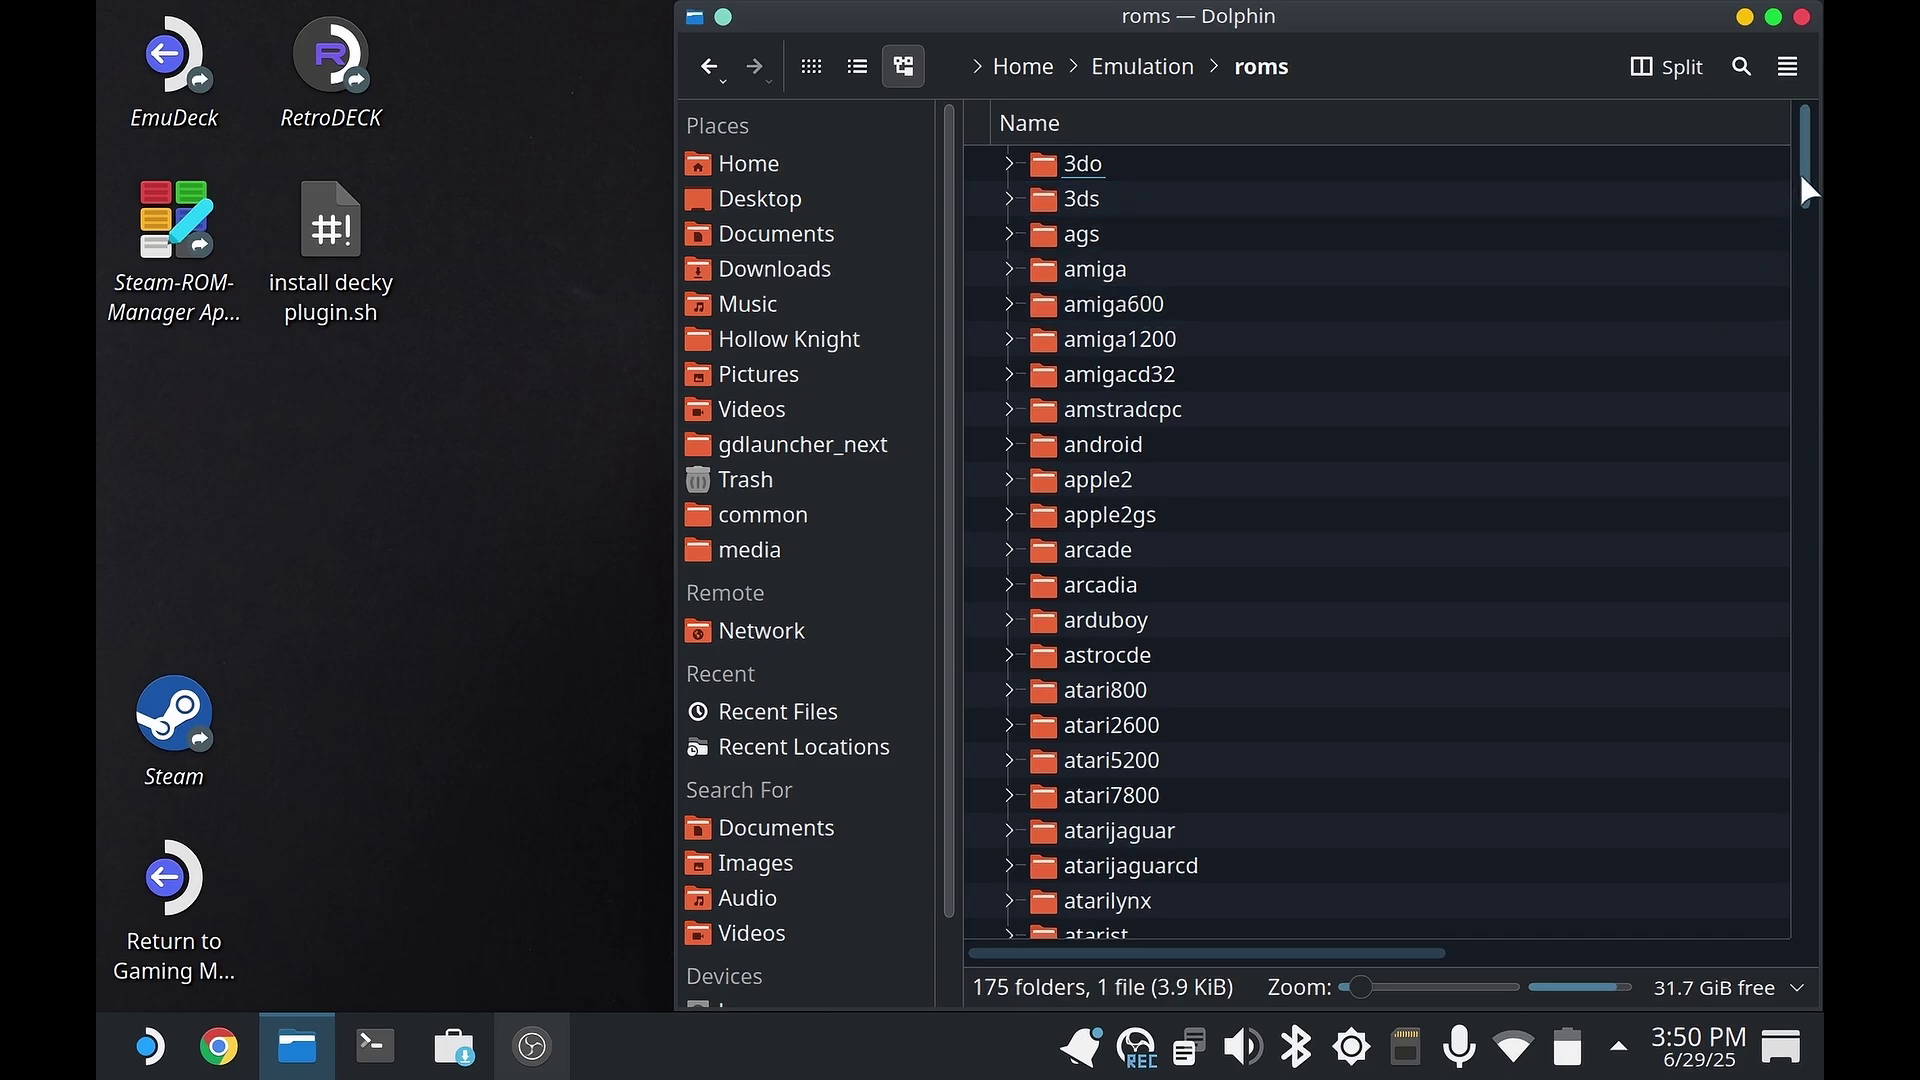
{"action": "left_click_drag", "start_coordinate": [1800, 172], "coordinate": [1821, 432]}
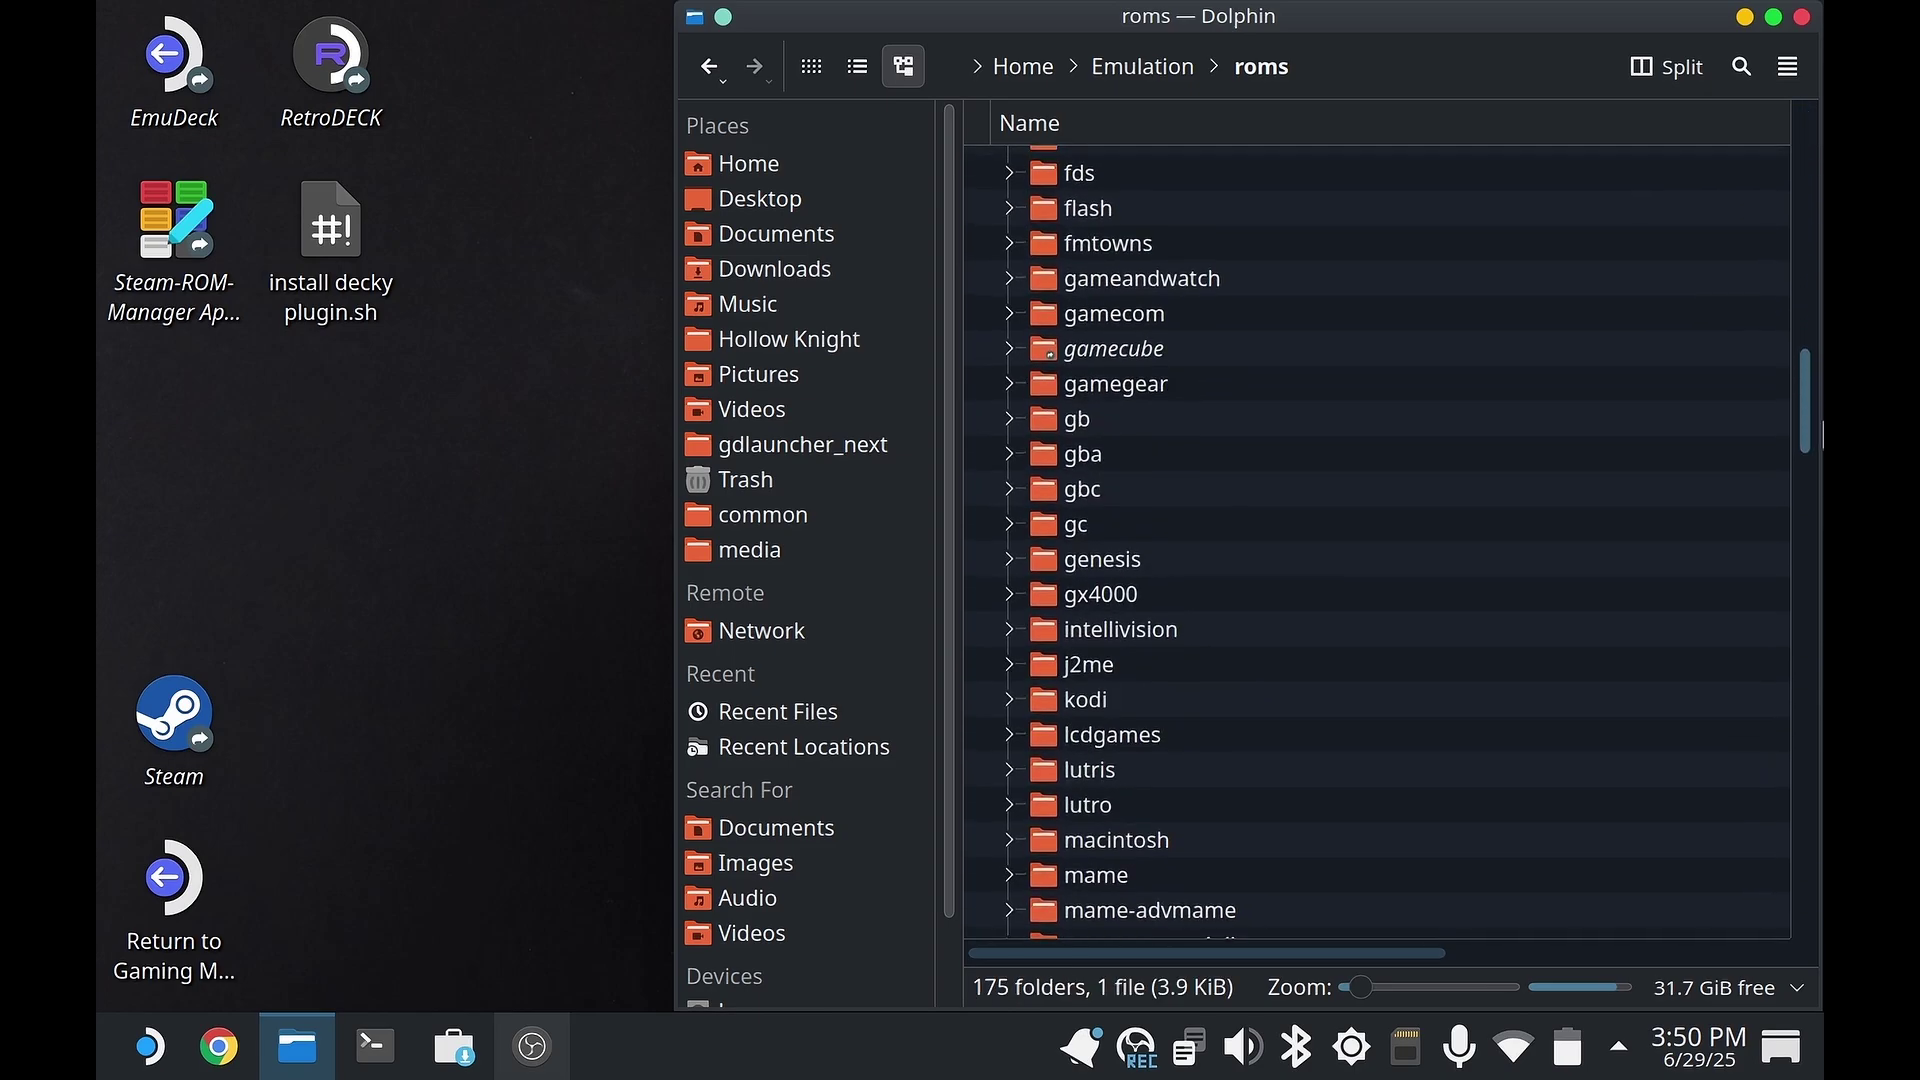
{"action": "left_click", "coordinate": [1554, 456]}
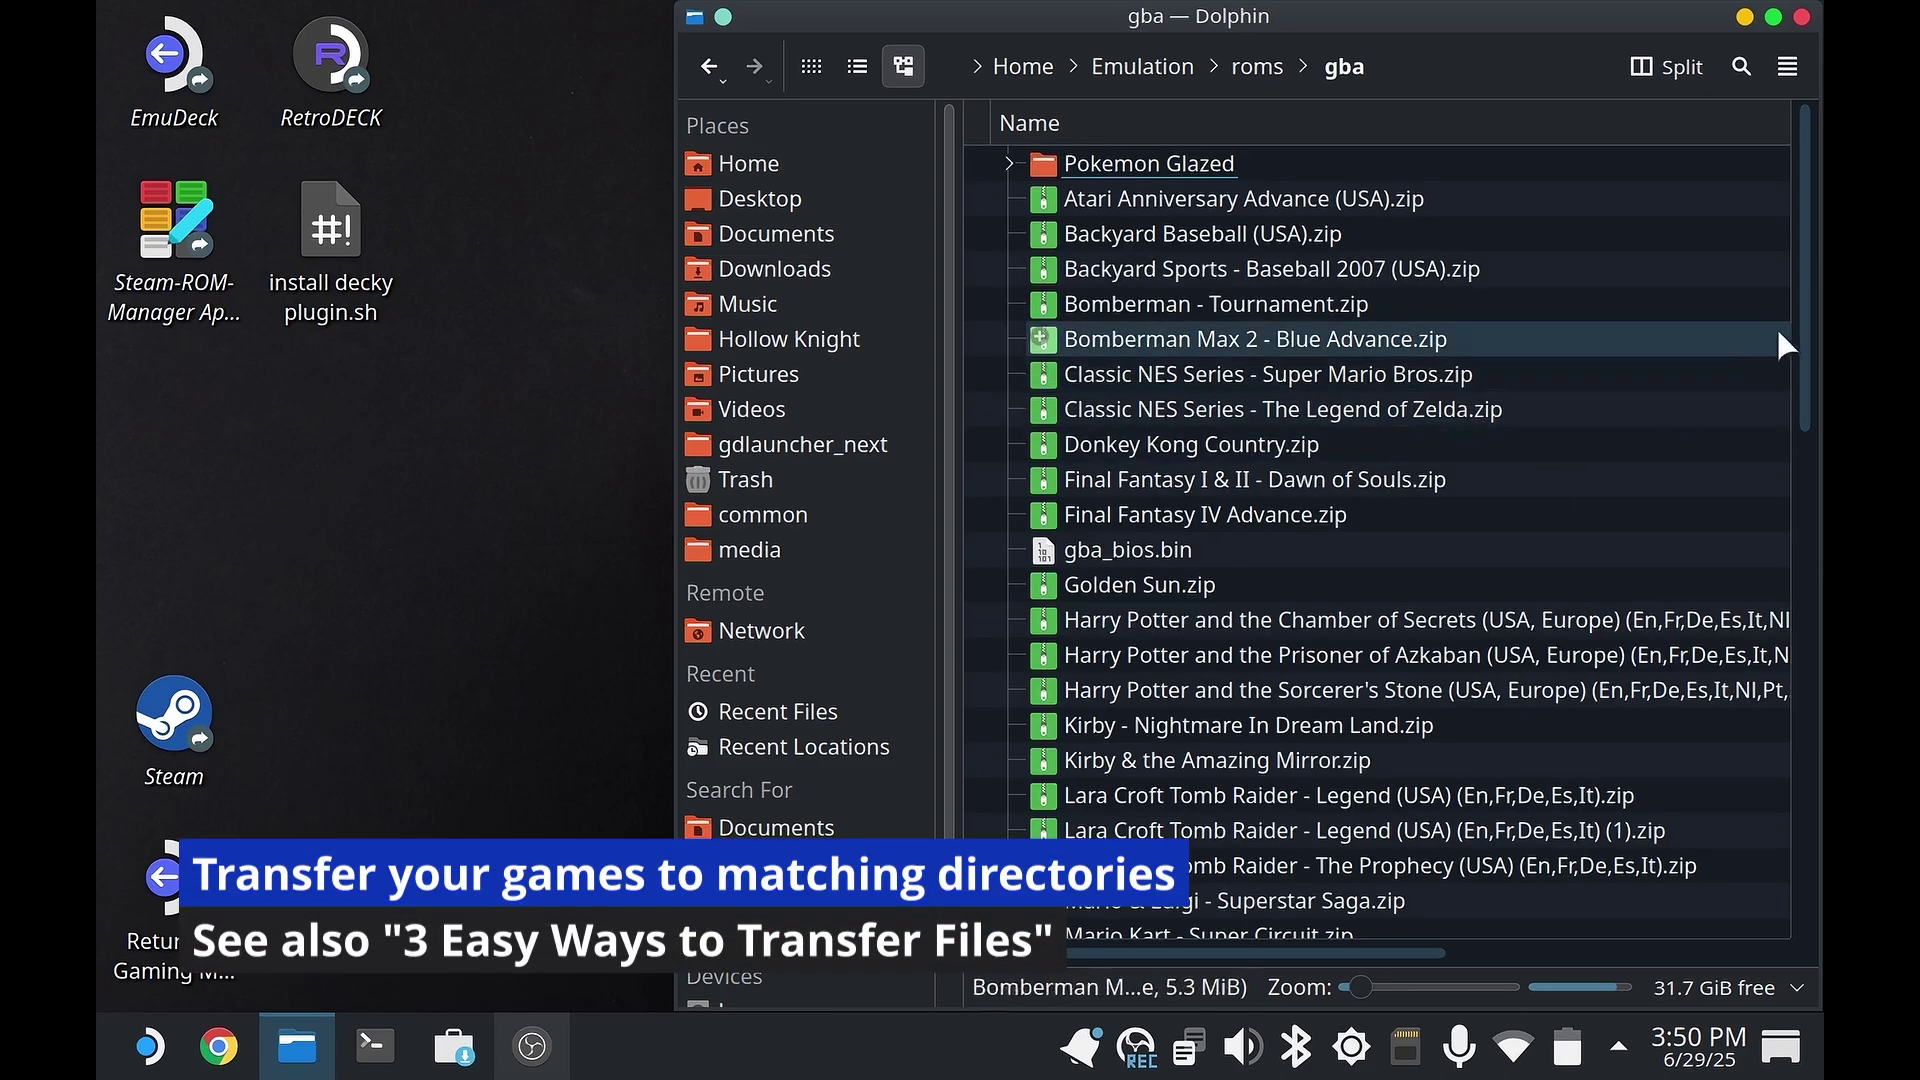
{"action": "left_click_drag", "start_coordinate": [1814, 298], "coordinate": [1819, 455]}
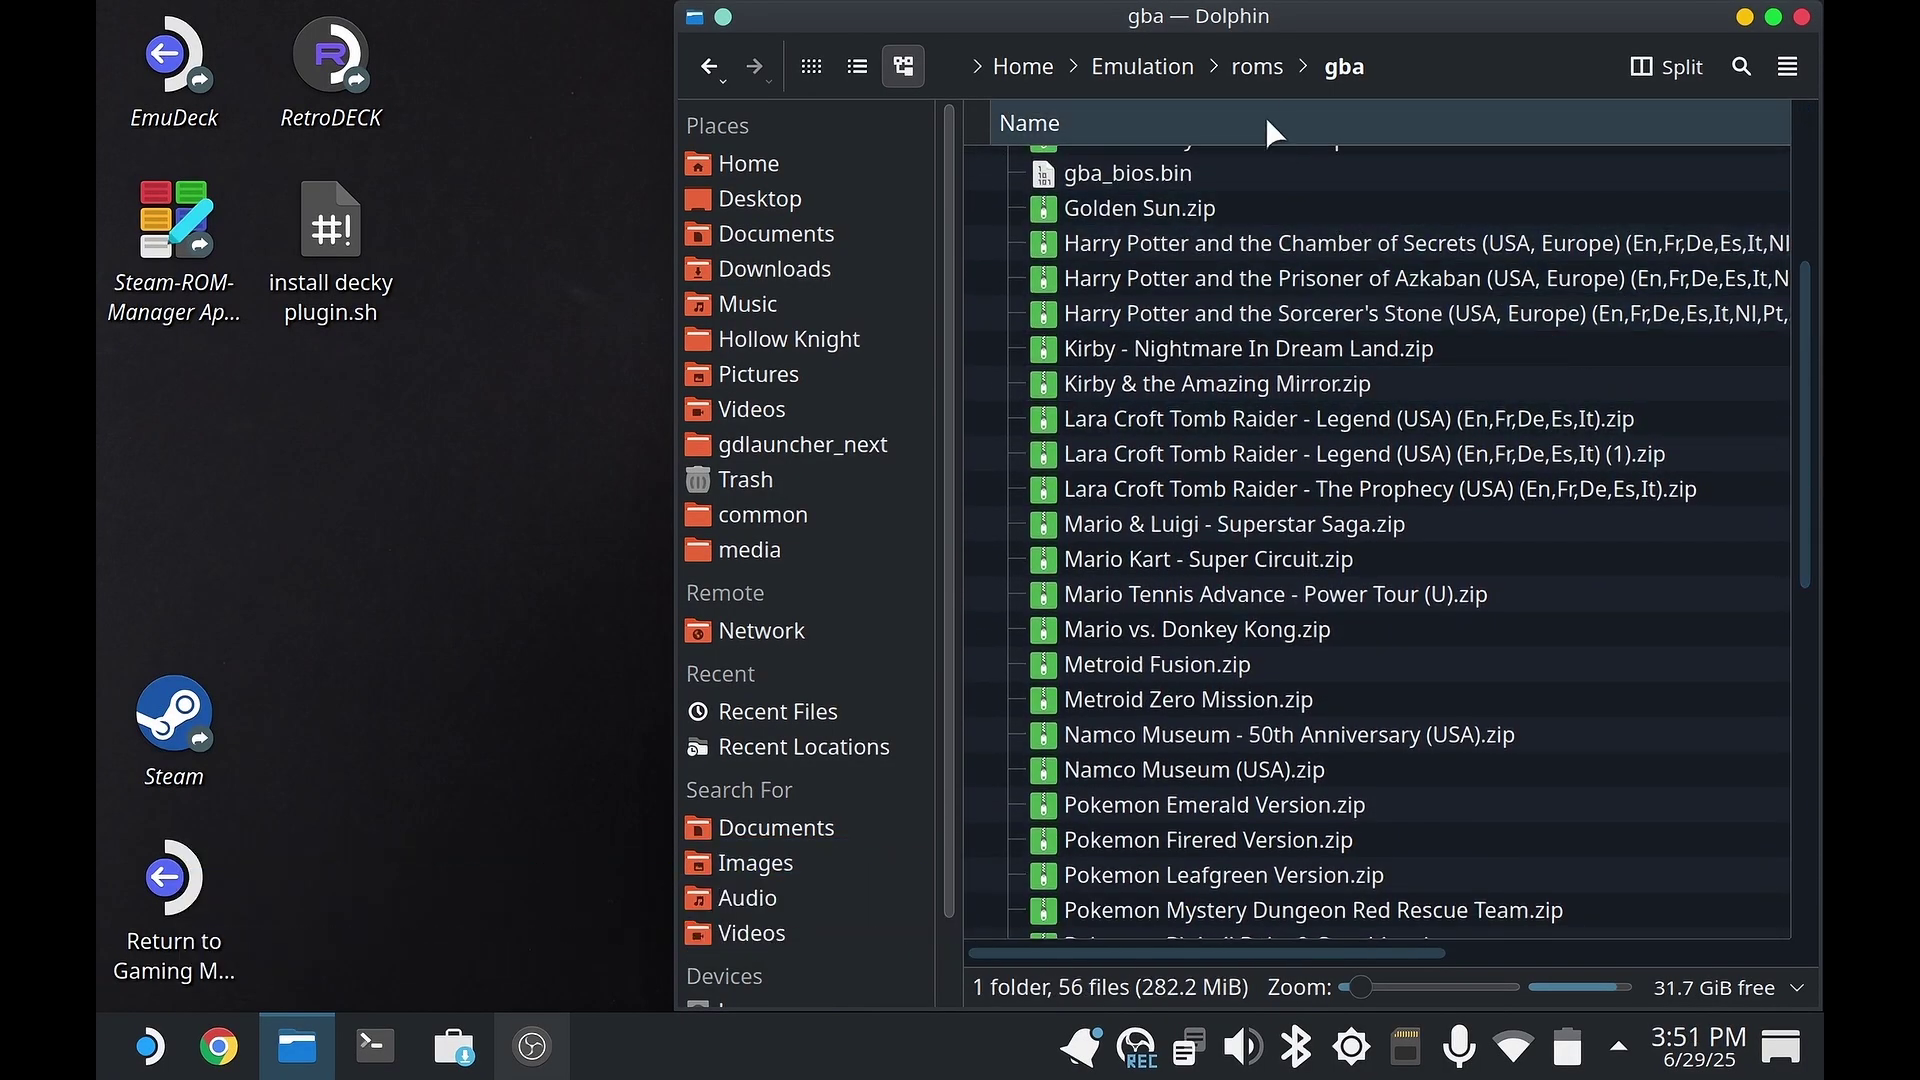
{"action": "left_click", "coordinate": [1256, 76]}
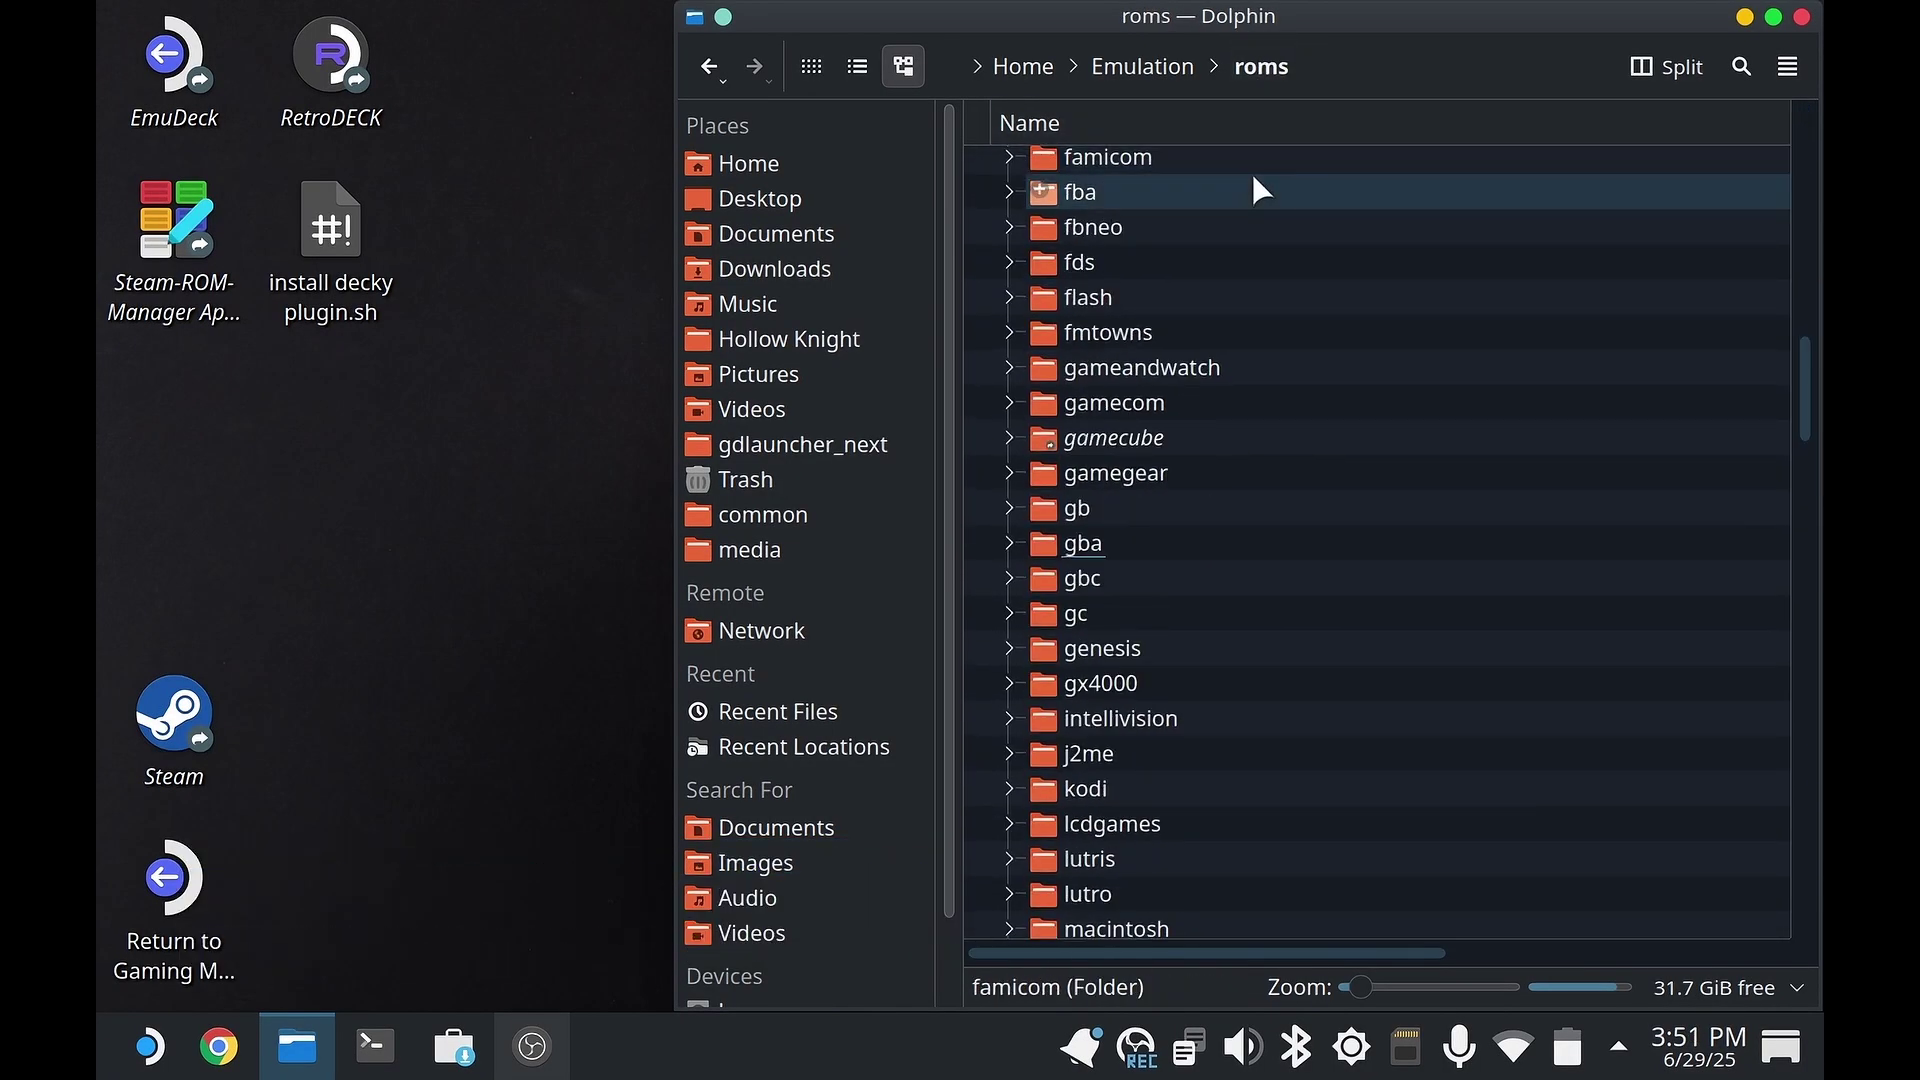
{"action": "left_click", "coordinate": [1173, 77]}
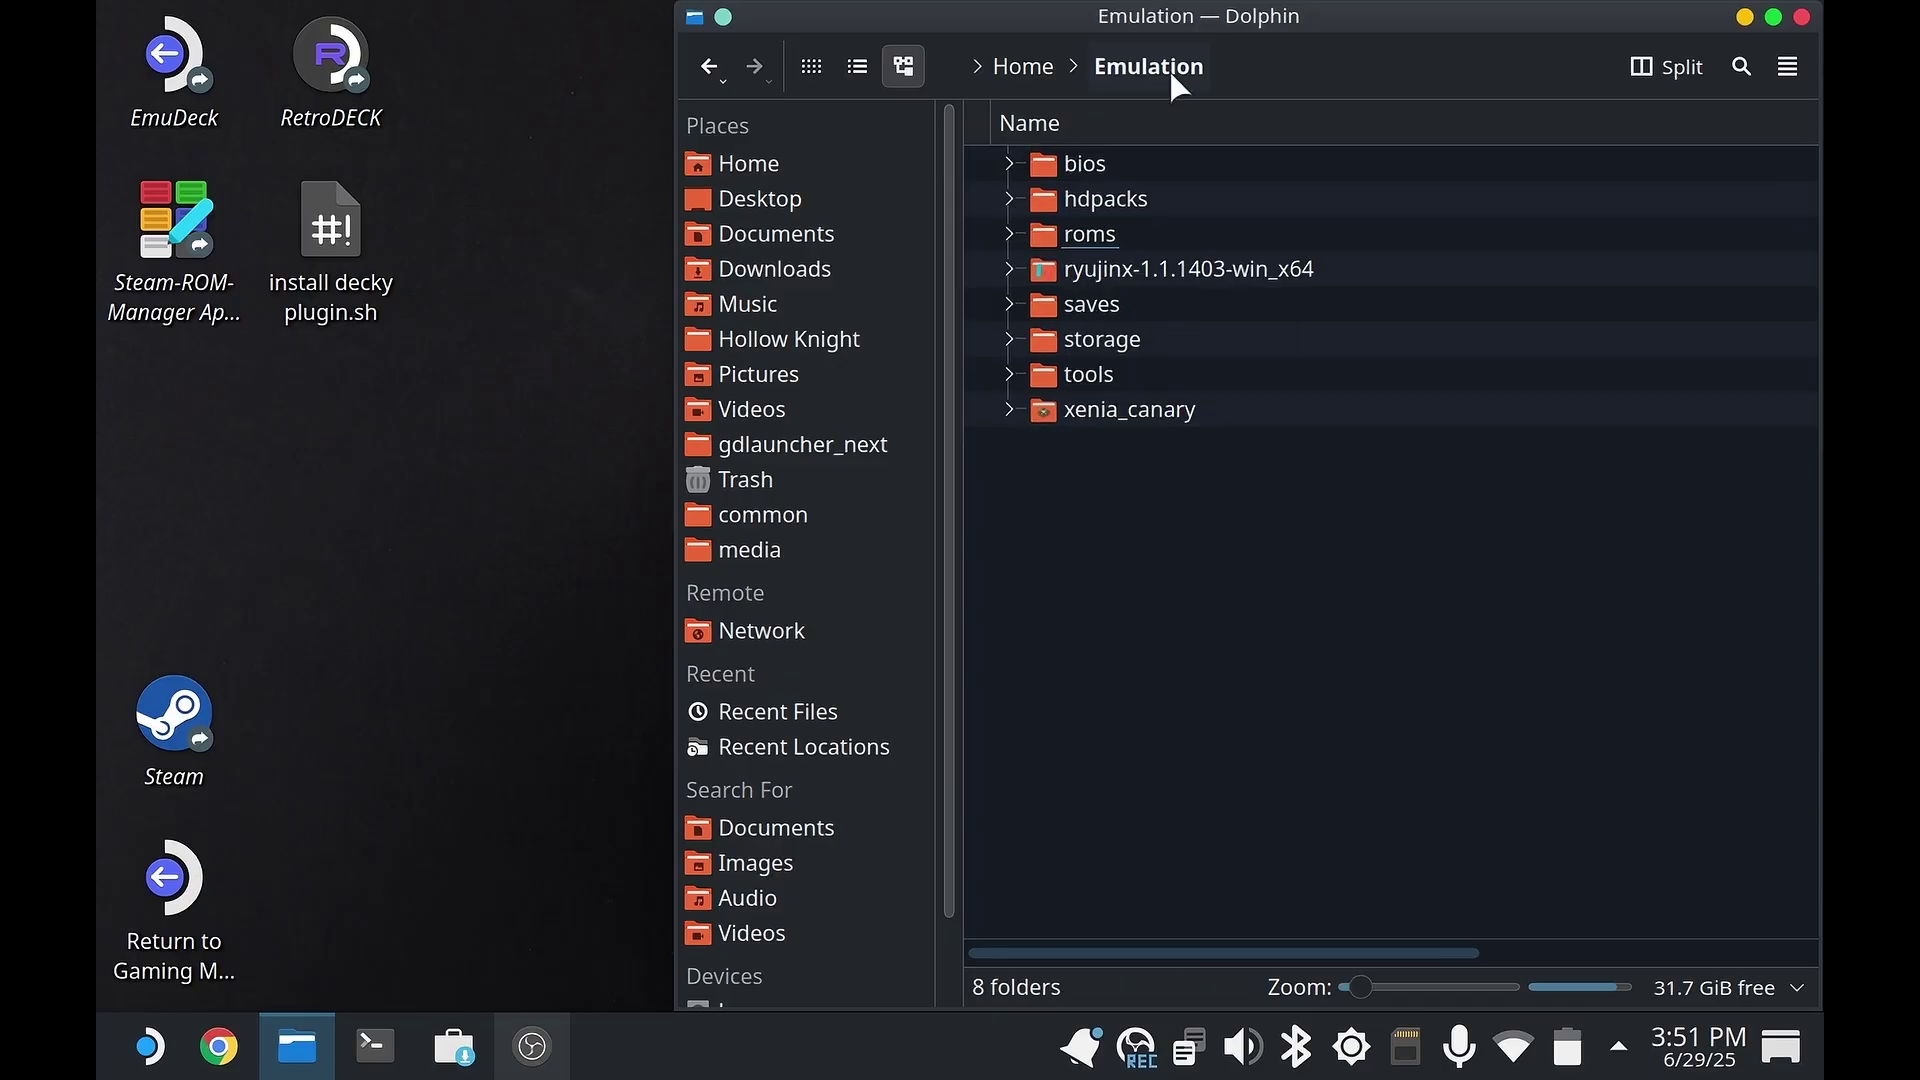
- View the contents of the bios folder inside Emulation and go back up to Emulation
{"action": "left_click", "coordinate": [1191, 170]}
{"action": "left_click", "coordinate": [1191, 170]}
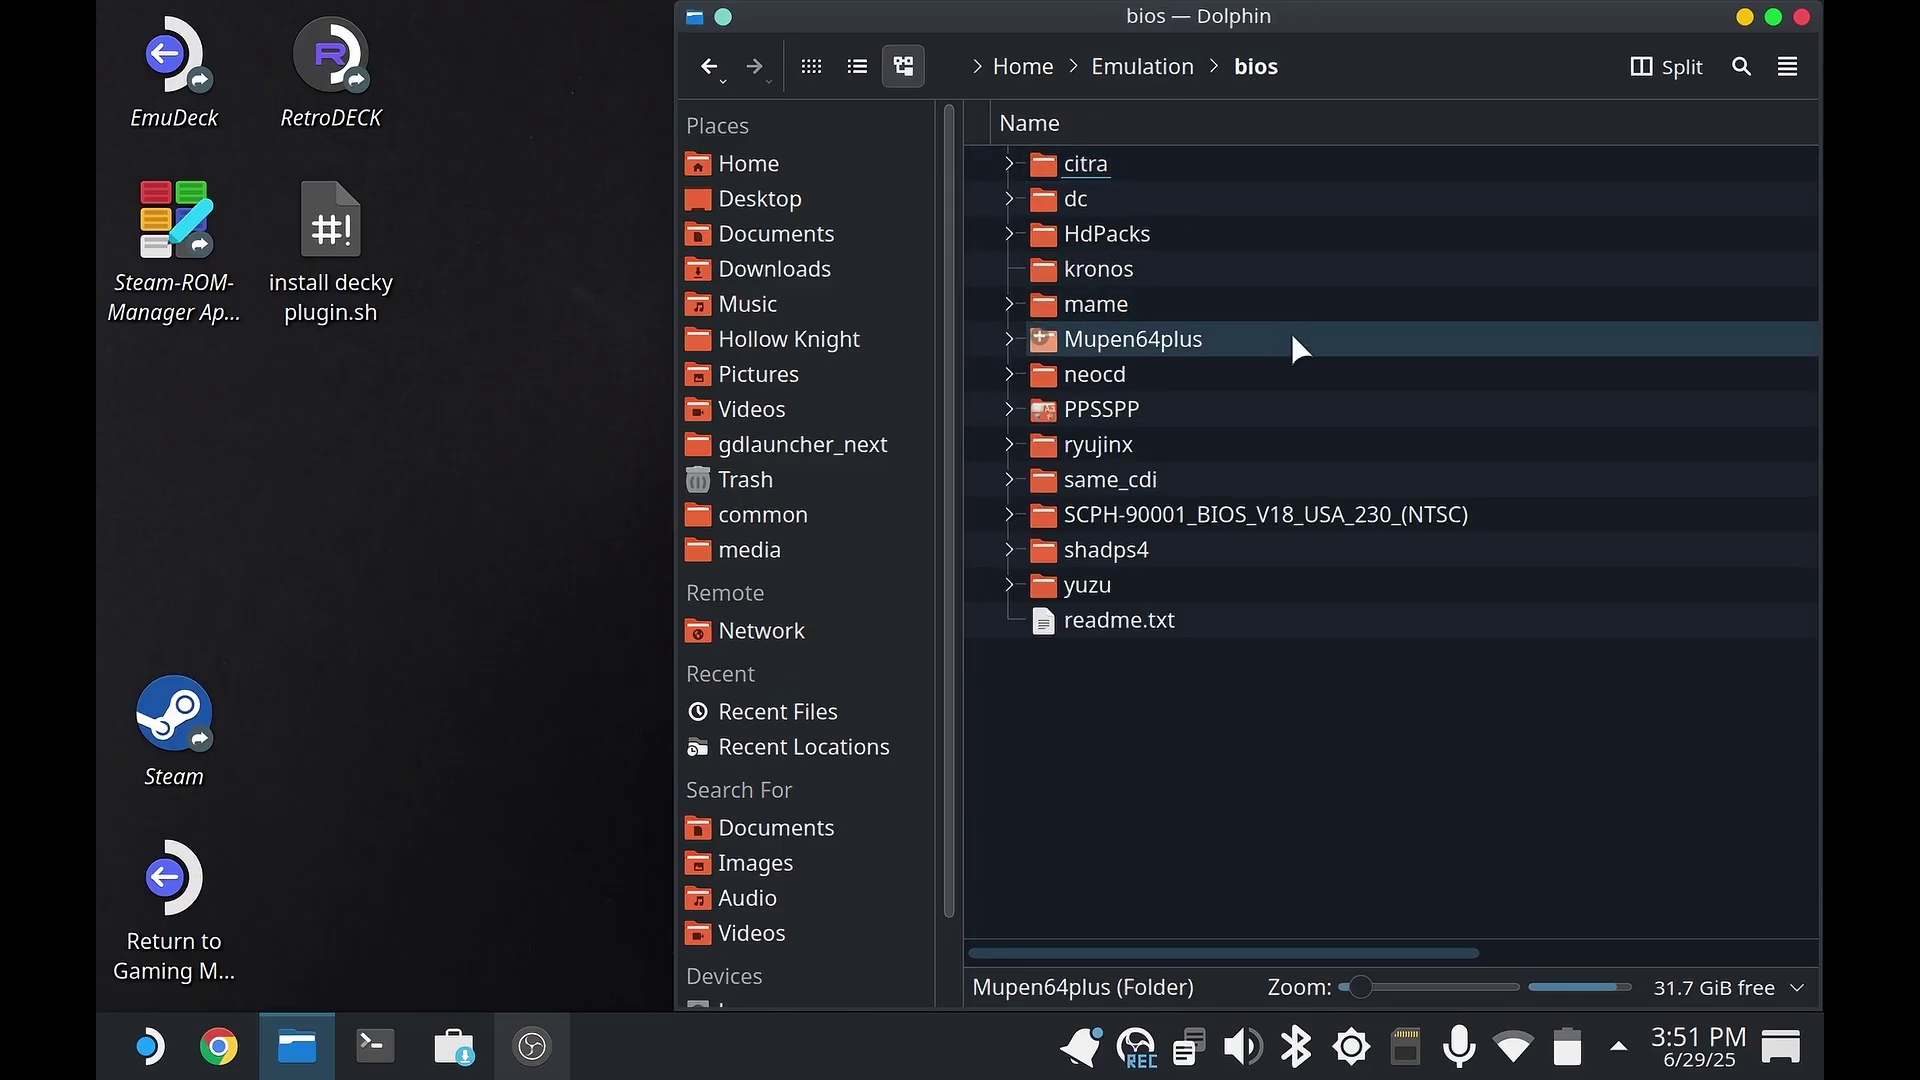
{"action": "left_click", "coordinate": [1177, 70]}
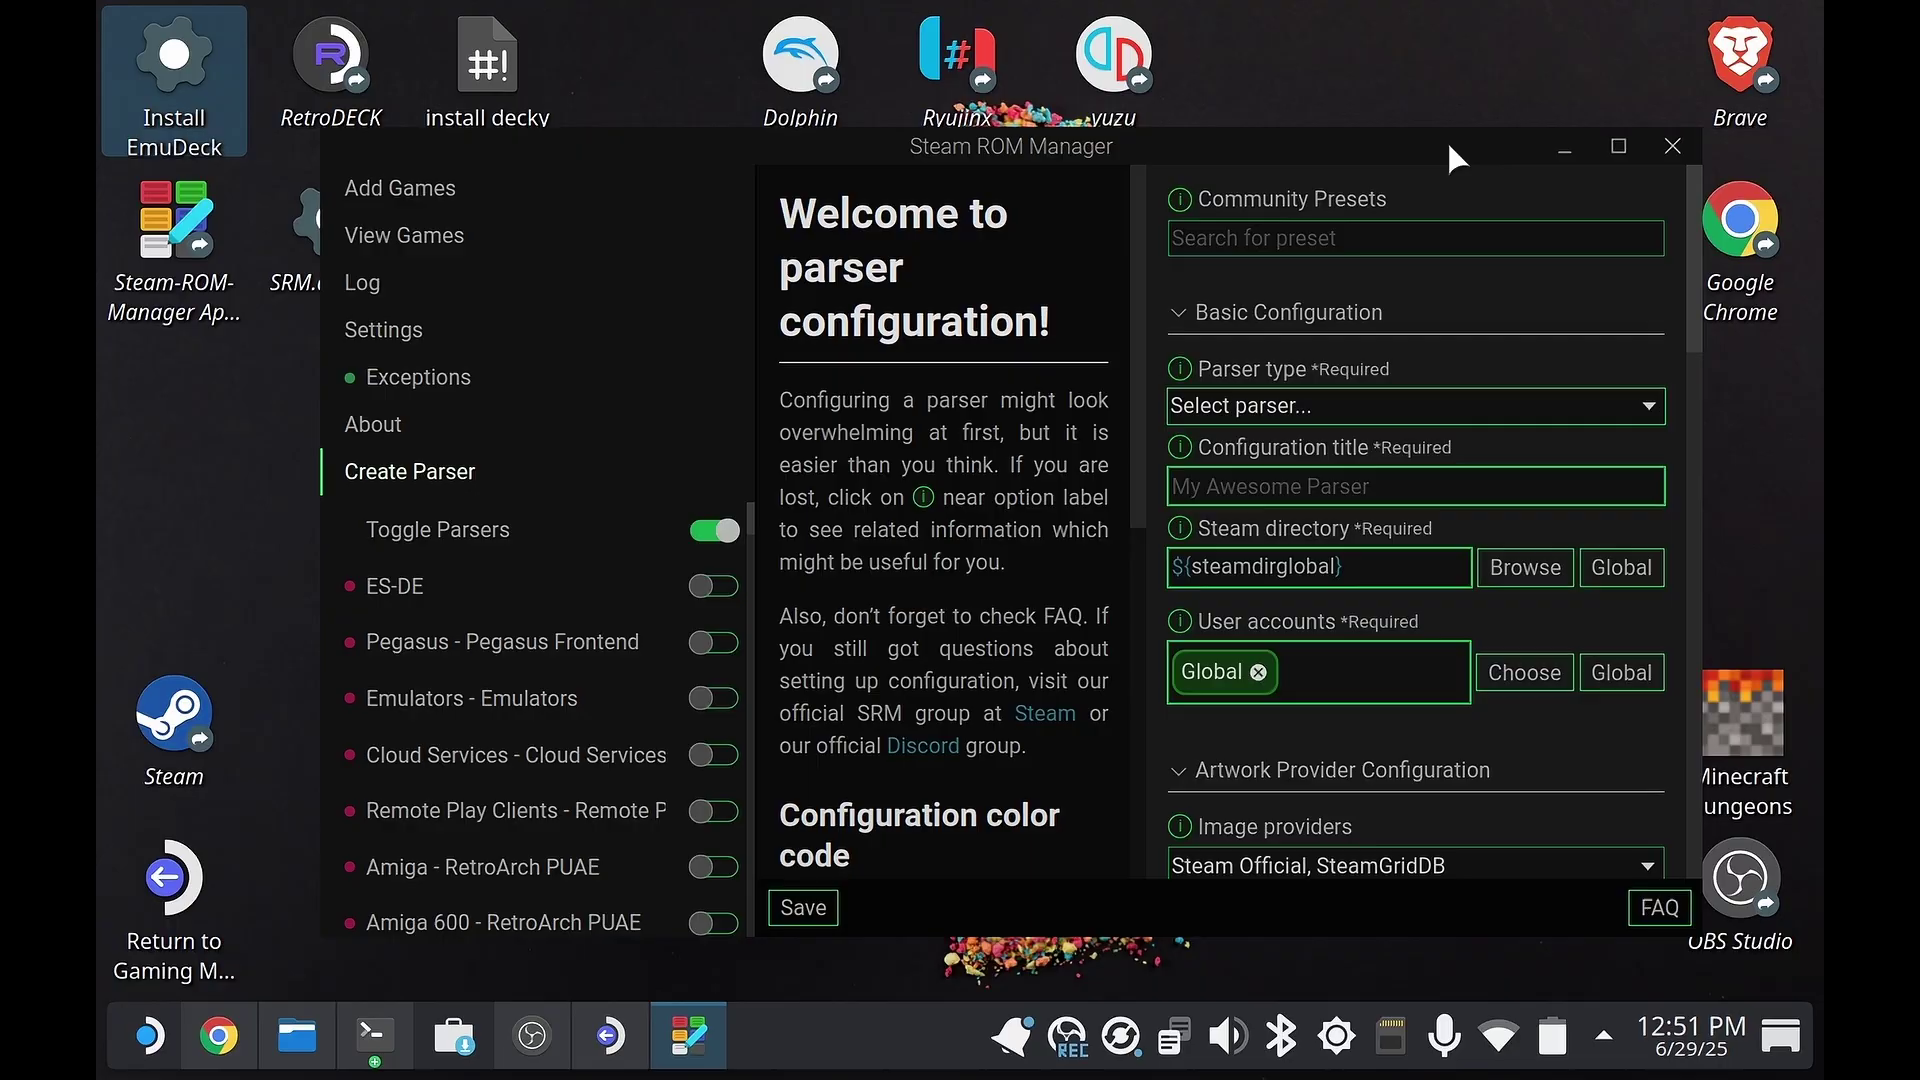
- Maximize the Steam ROM Manager window and open its general settings
{"action": "double_click", "coordinate": [1451, 145]}
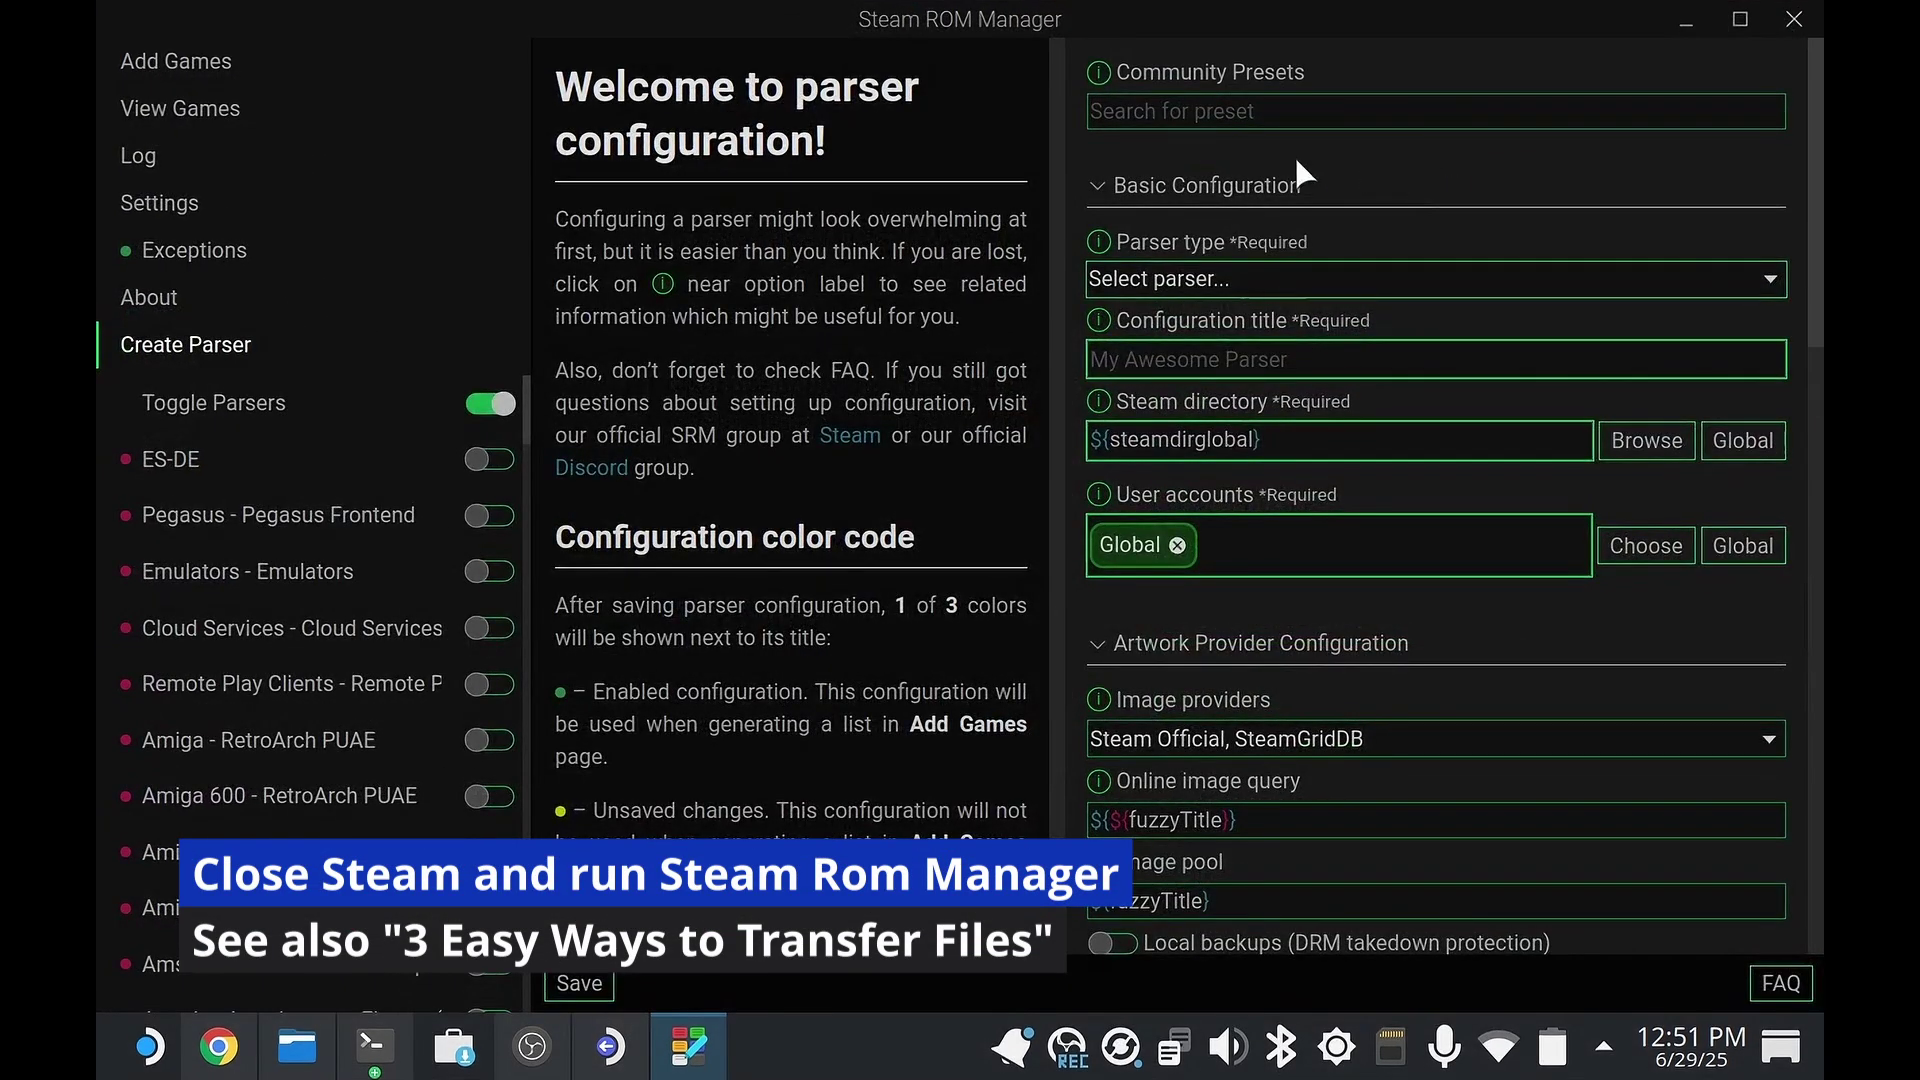
{"action": "left_click", "coordinate": [266, 195]}
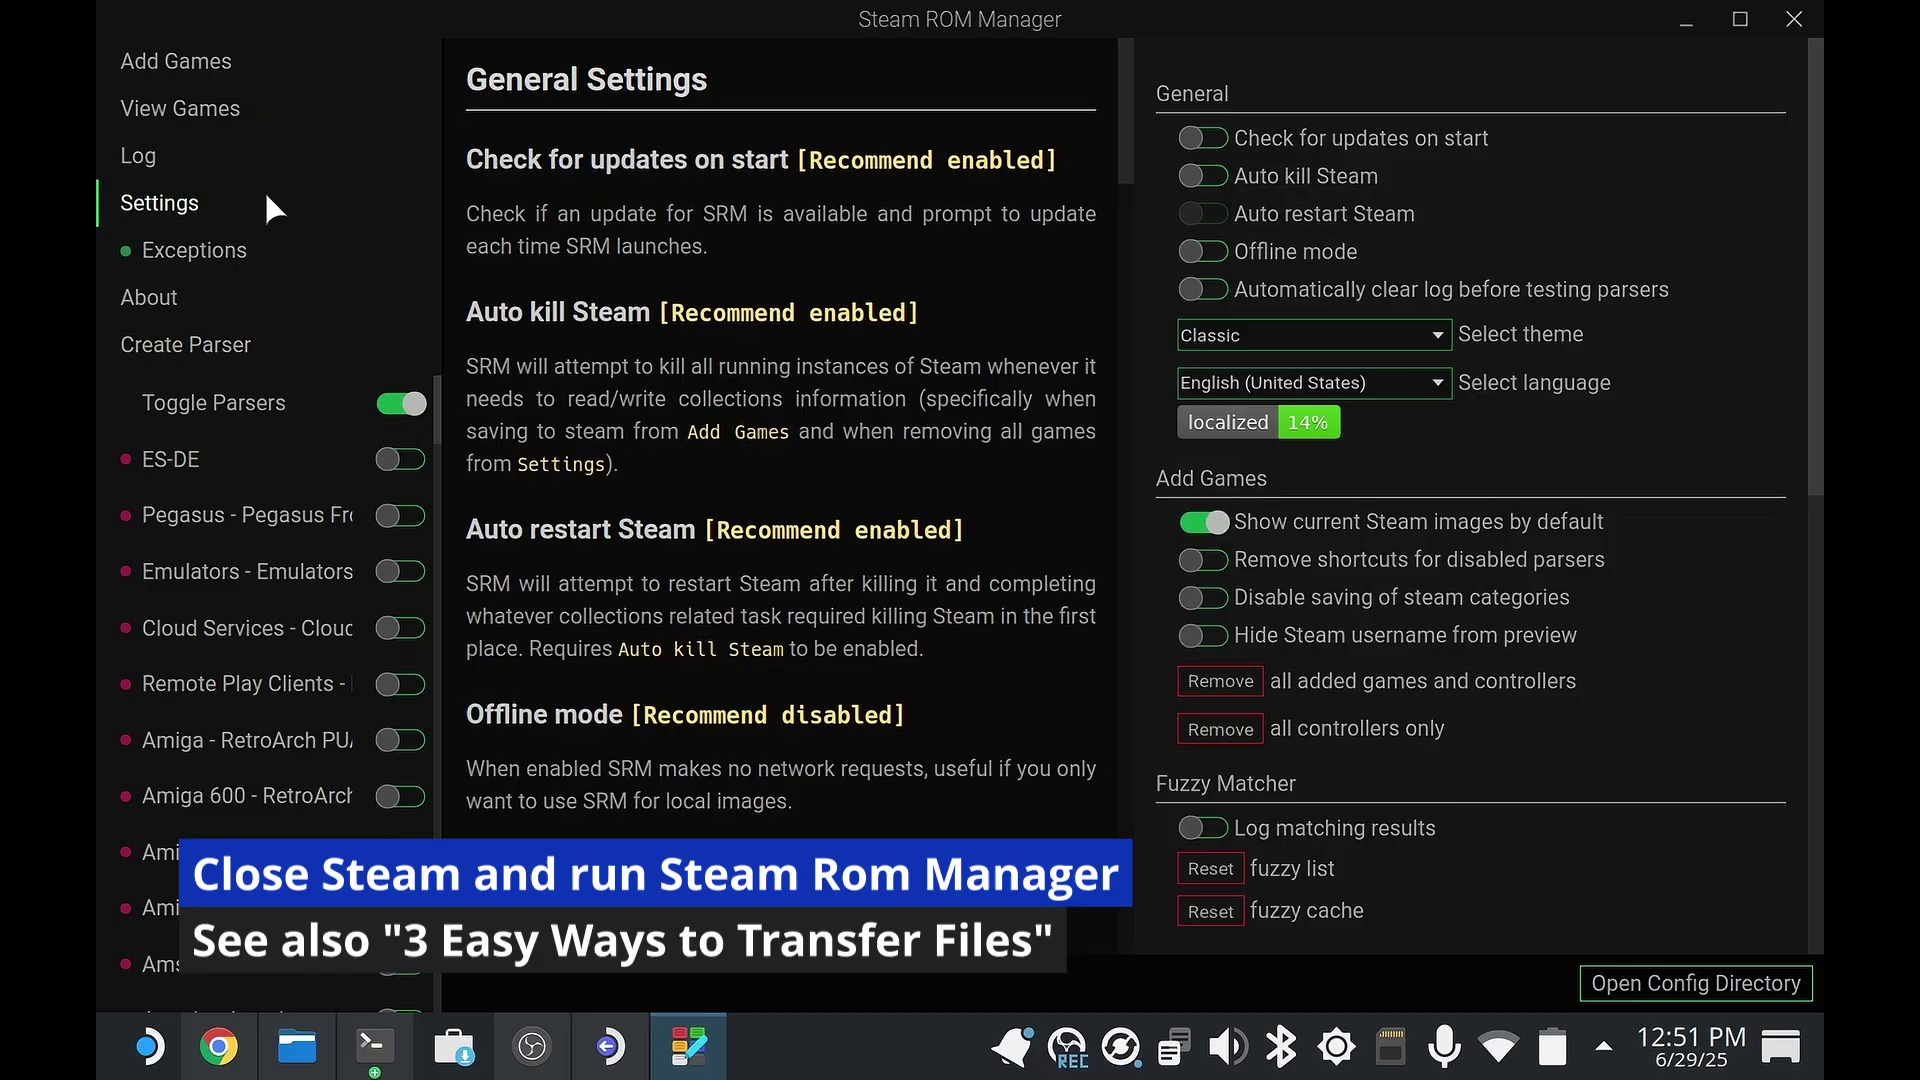
- Try the Deck theme in Steam ROM Manager and switch to the EmuDeck theme
{"action": "left_click", "coordinate": [1226, 337]}
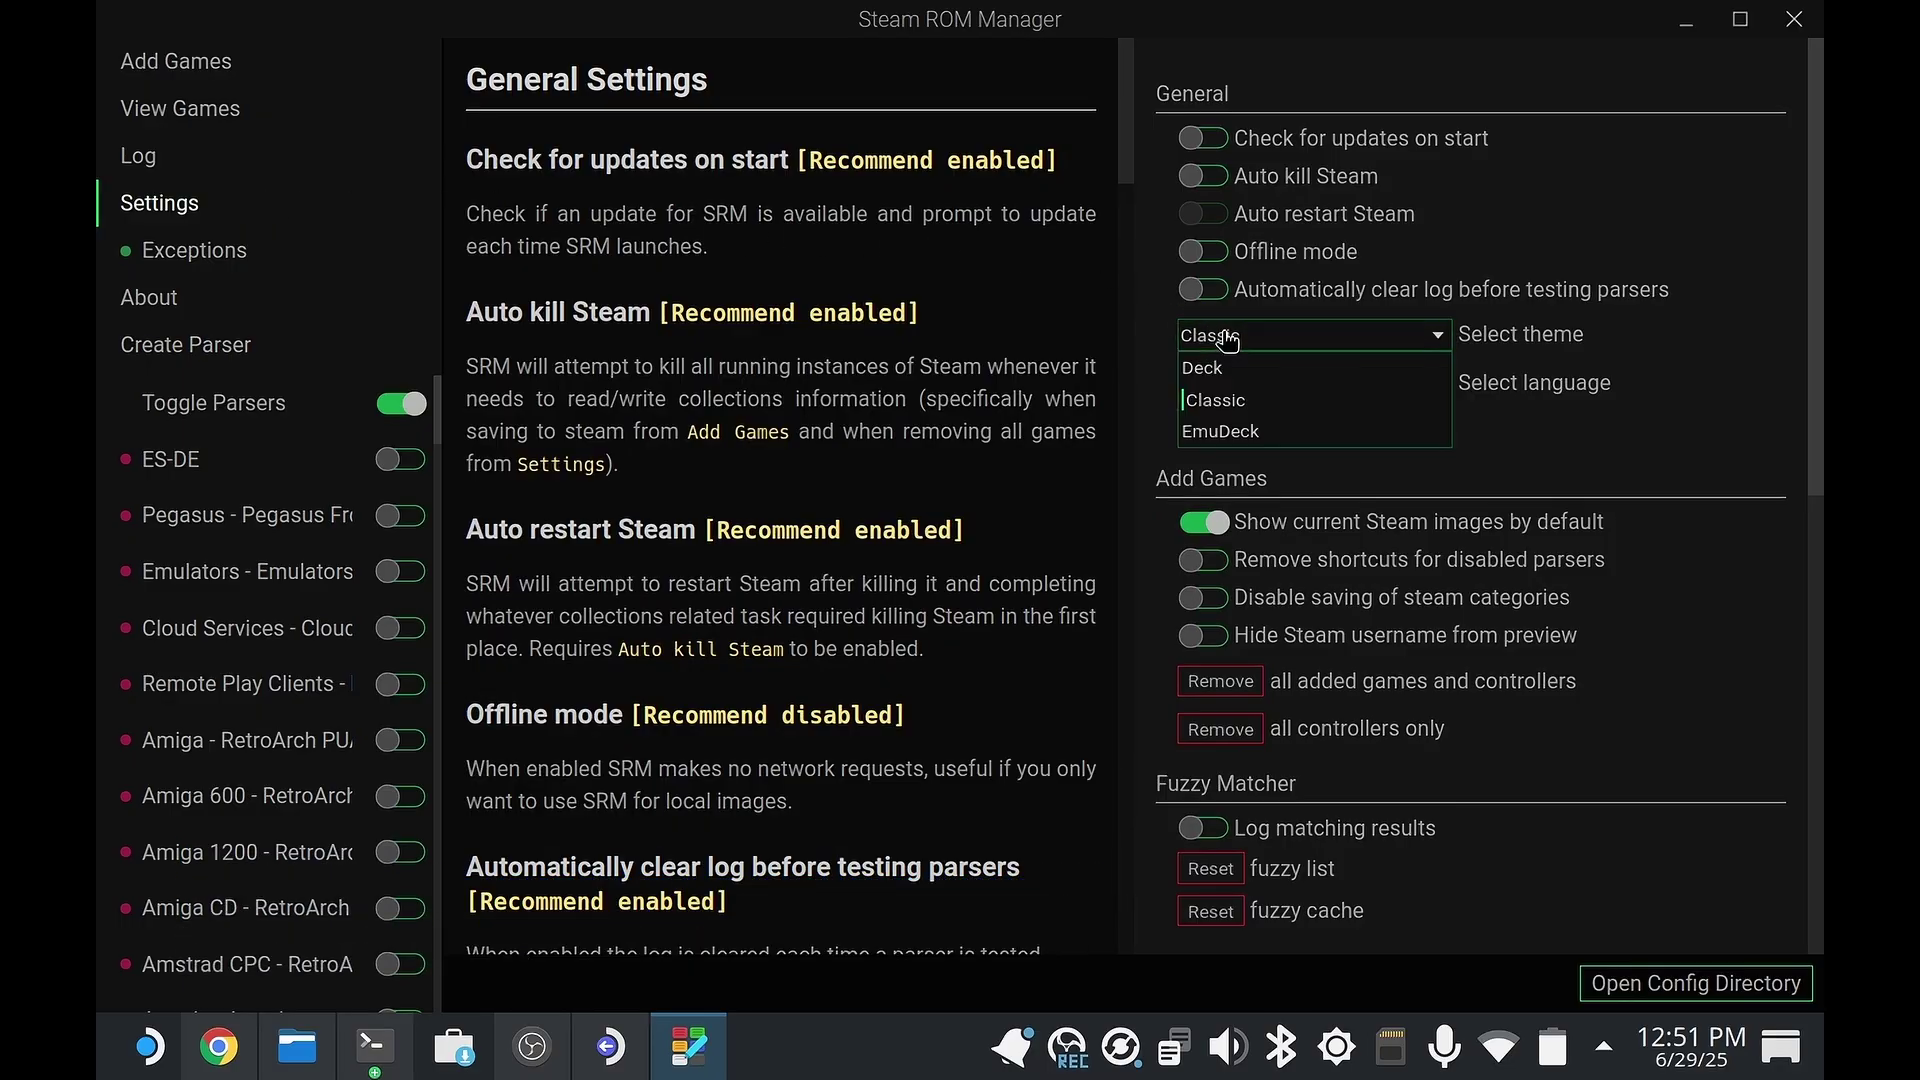
{"action": "left_click", "coordinate": [1255, 374]}
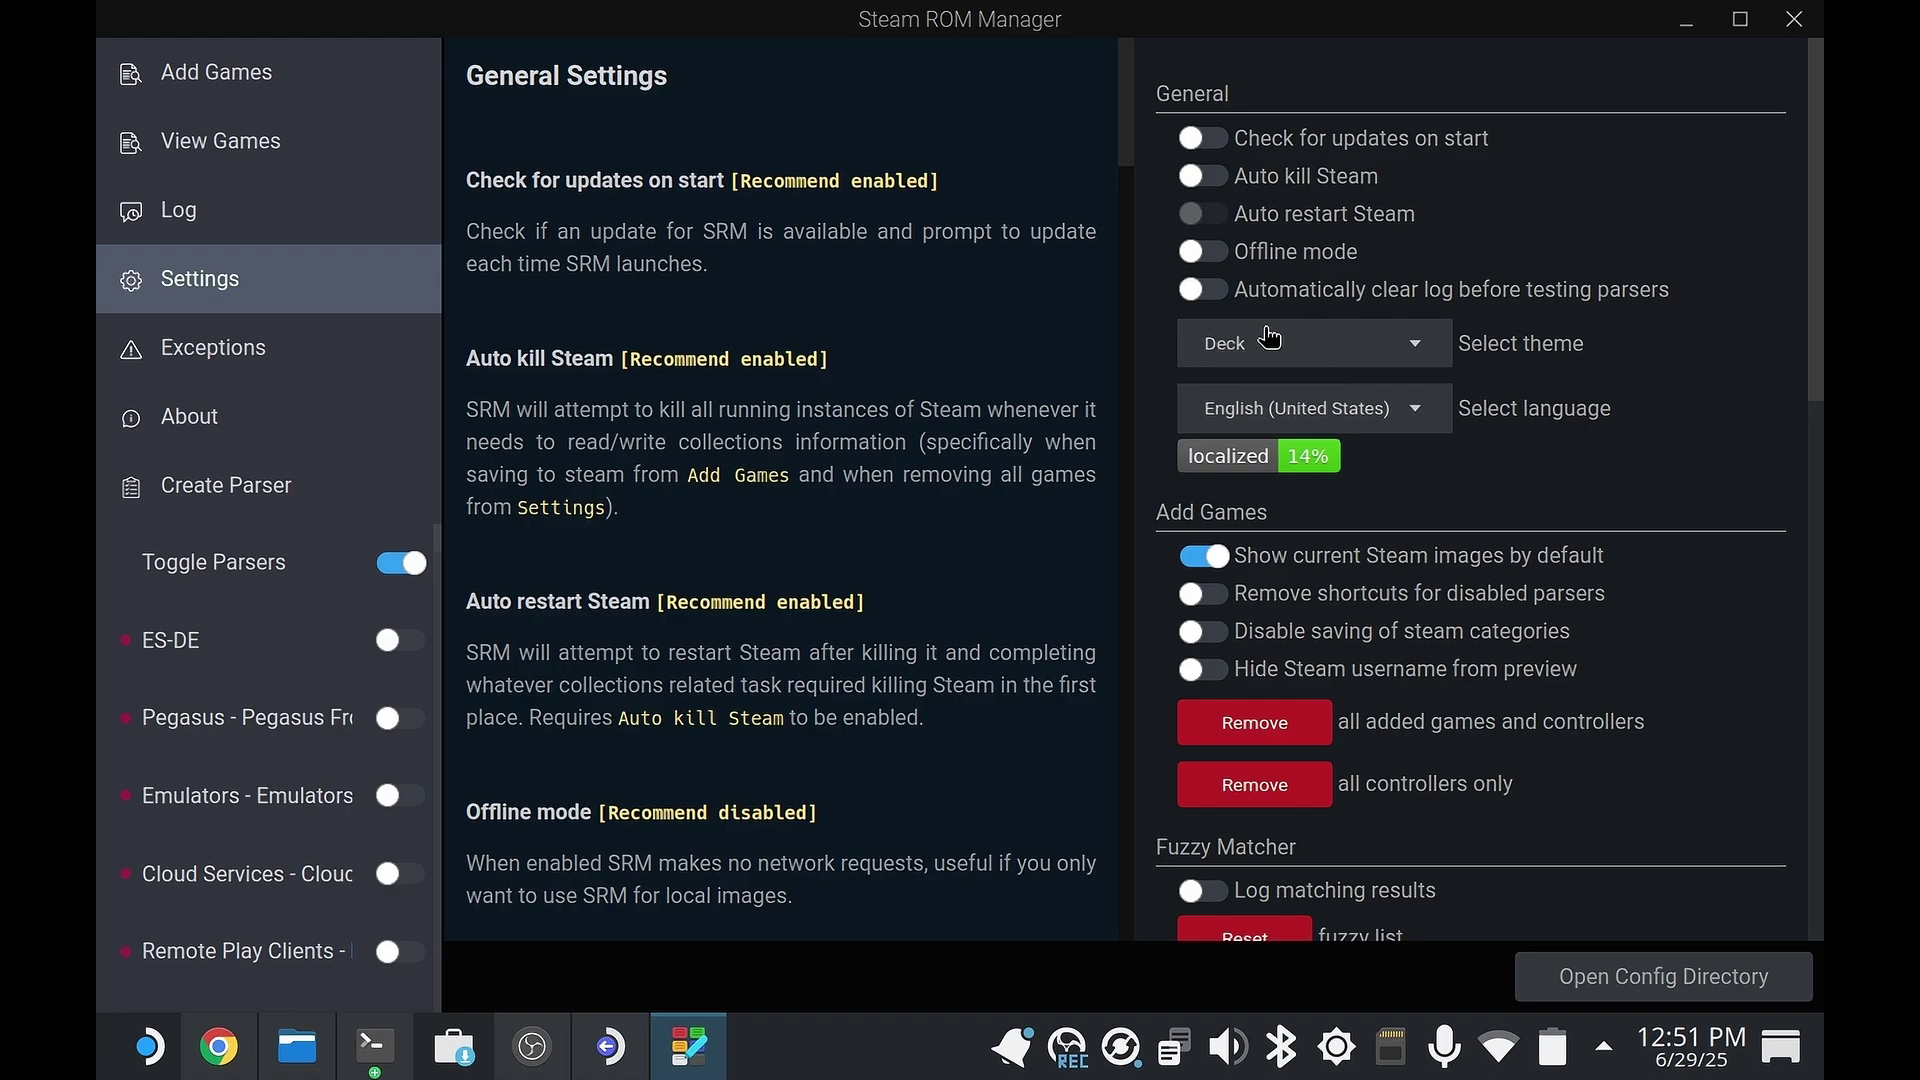
{"action": "left_click", "coordinate": [1274, 344]}
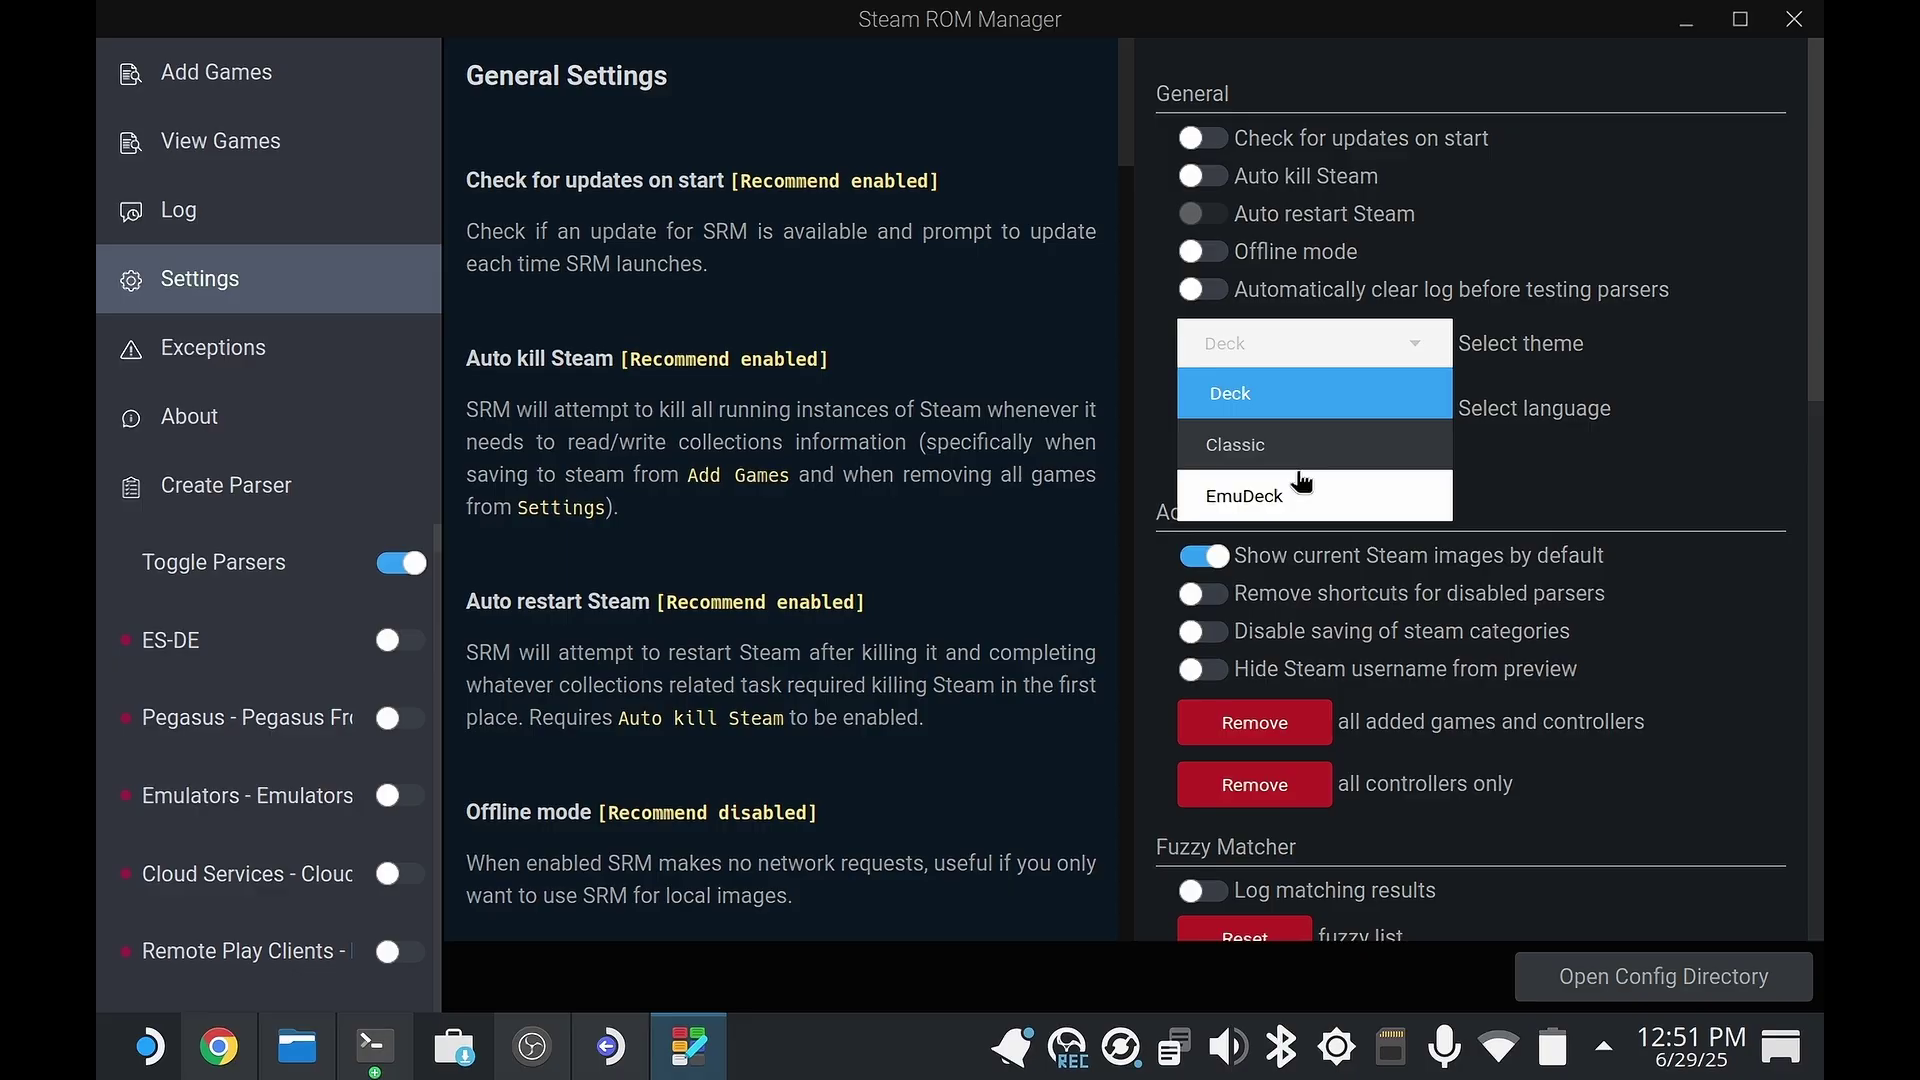
{"action": "left_click", "coordinate": [1243, 495]}
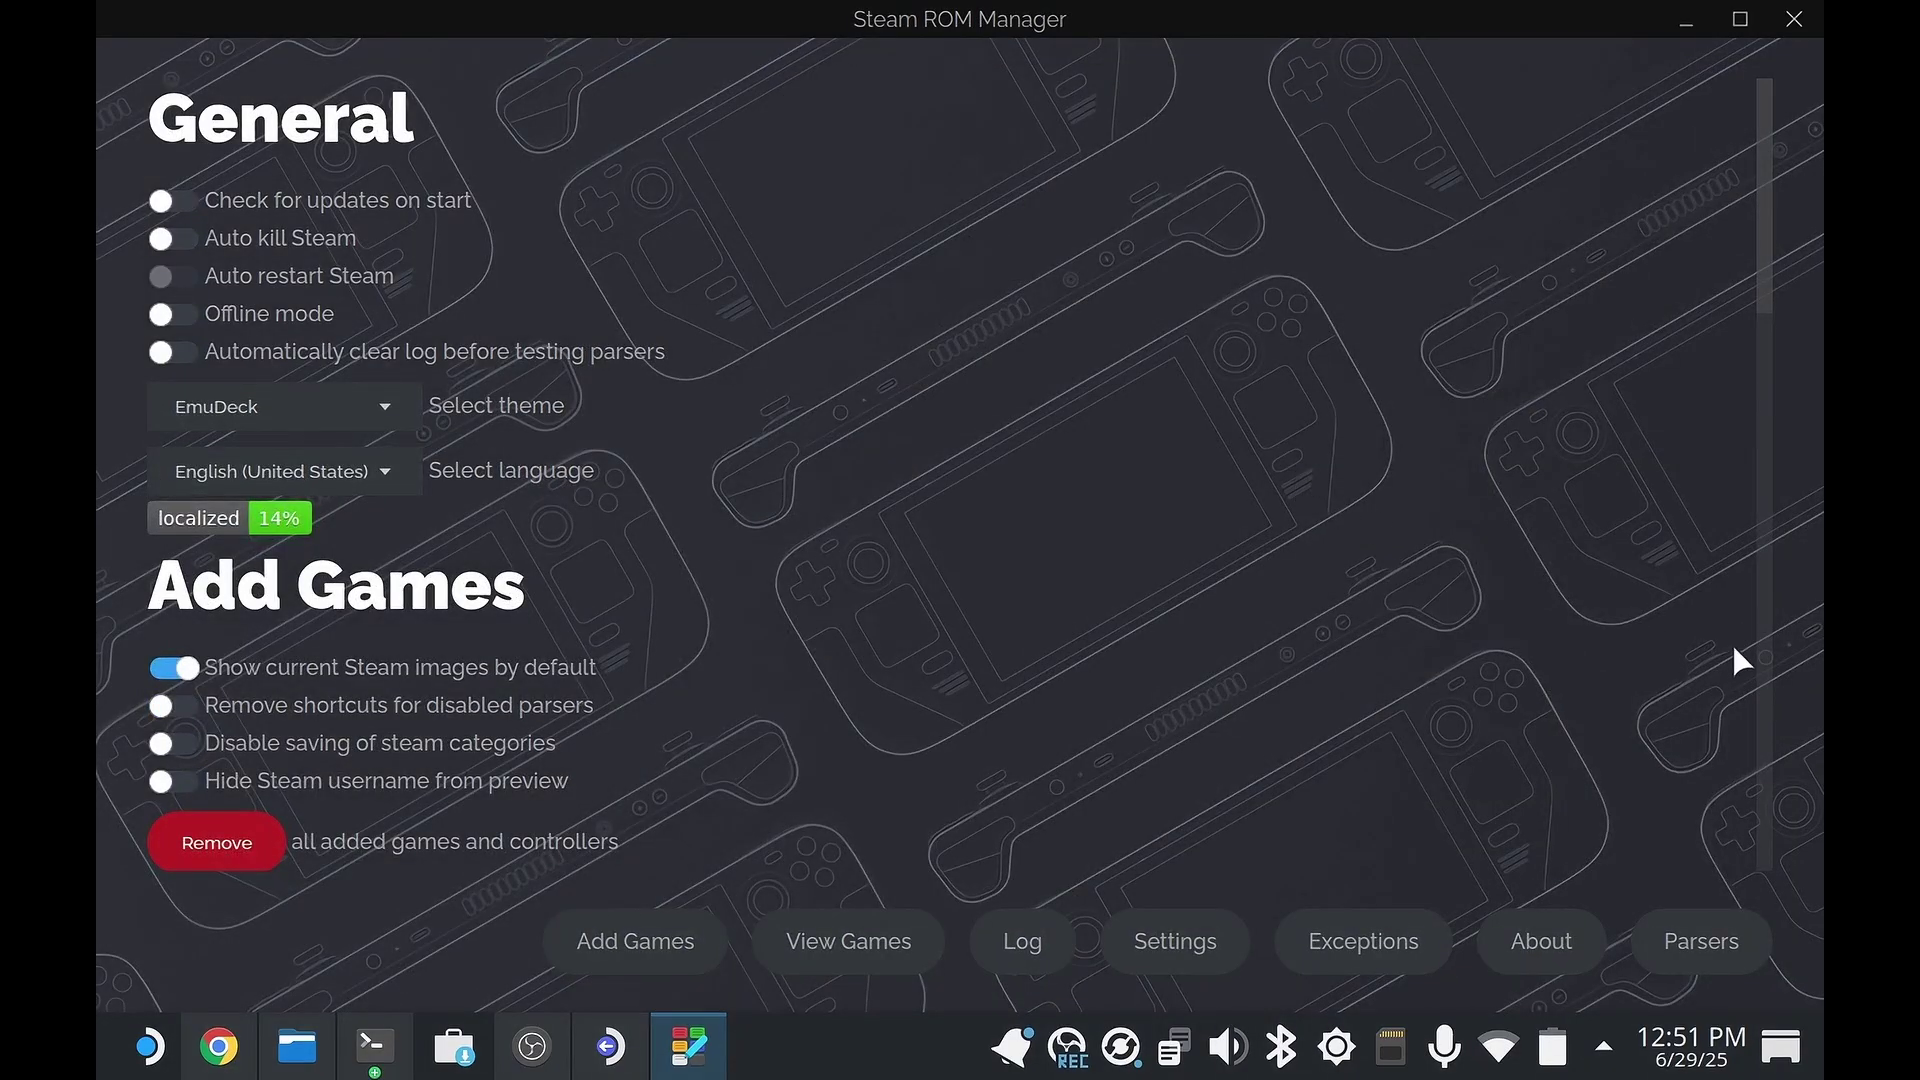
- Look through the EmuDeck-themed settings down to the Environment Variables section and return to the Add Games section
{"action": "left_click_drag", "start_coordinate": [1768, 276], "coordinate": [1759, 872]}
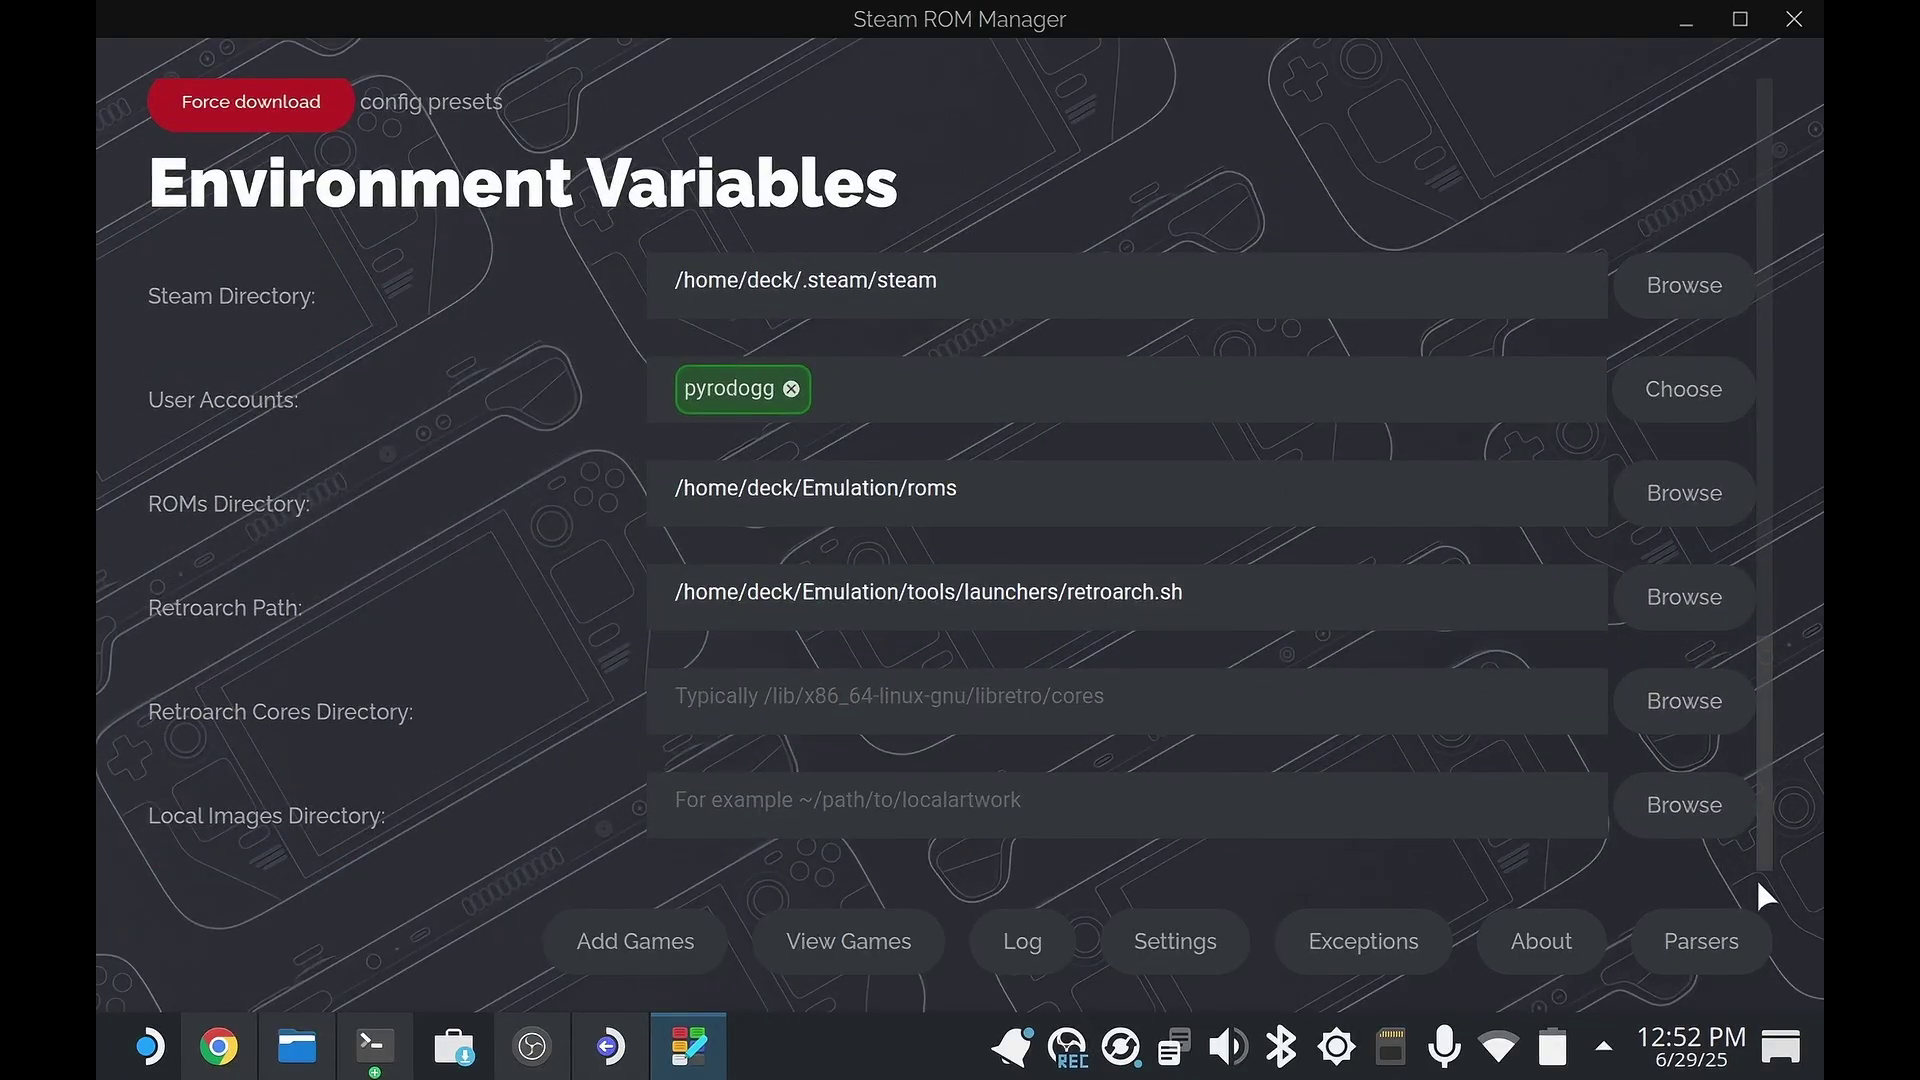
{"action": "left_click_drag", "start_coordinate": [1756, 879], "coordinate": [1717, 150]}
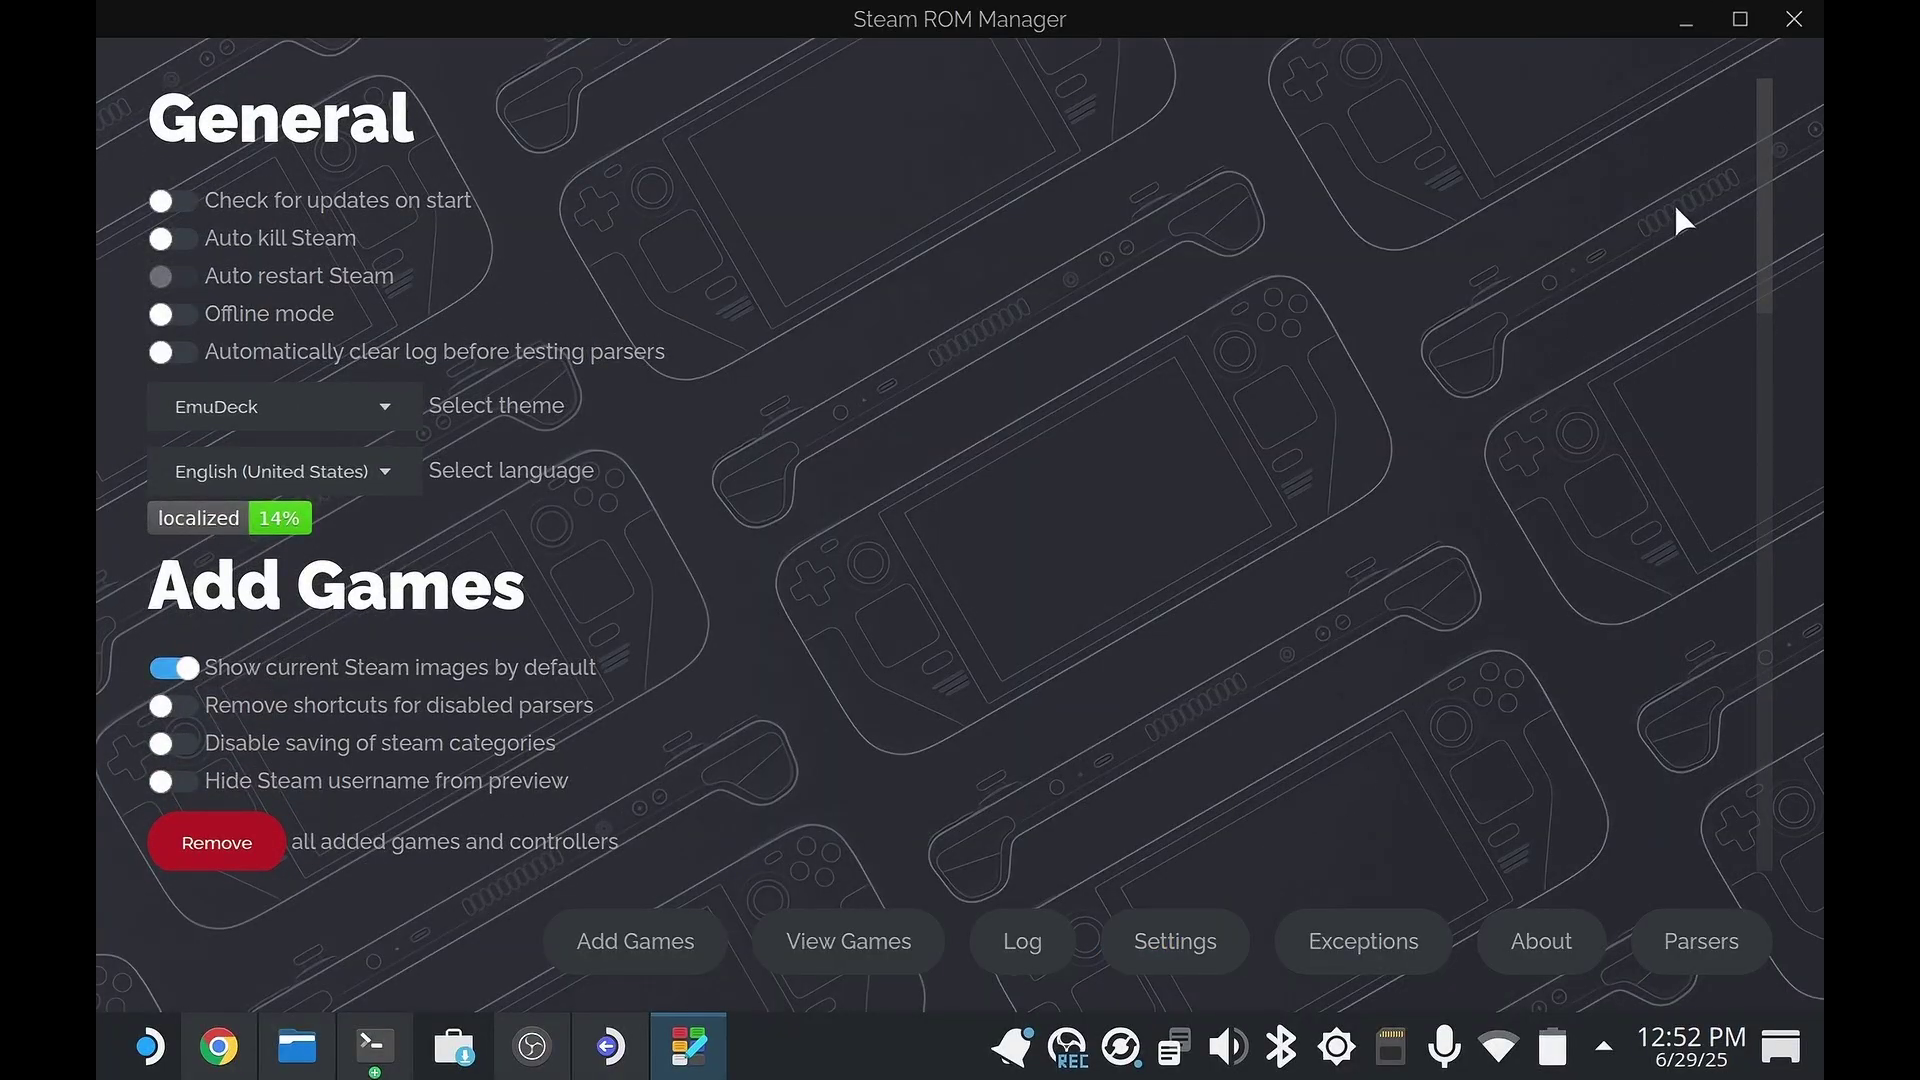
{"action": "left_click_drag", "start_coordinate": [1764, 176], "coordinate": [1787, 262]}
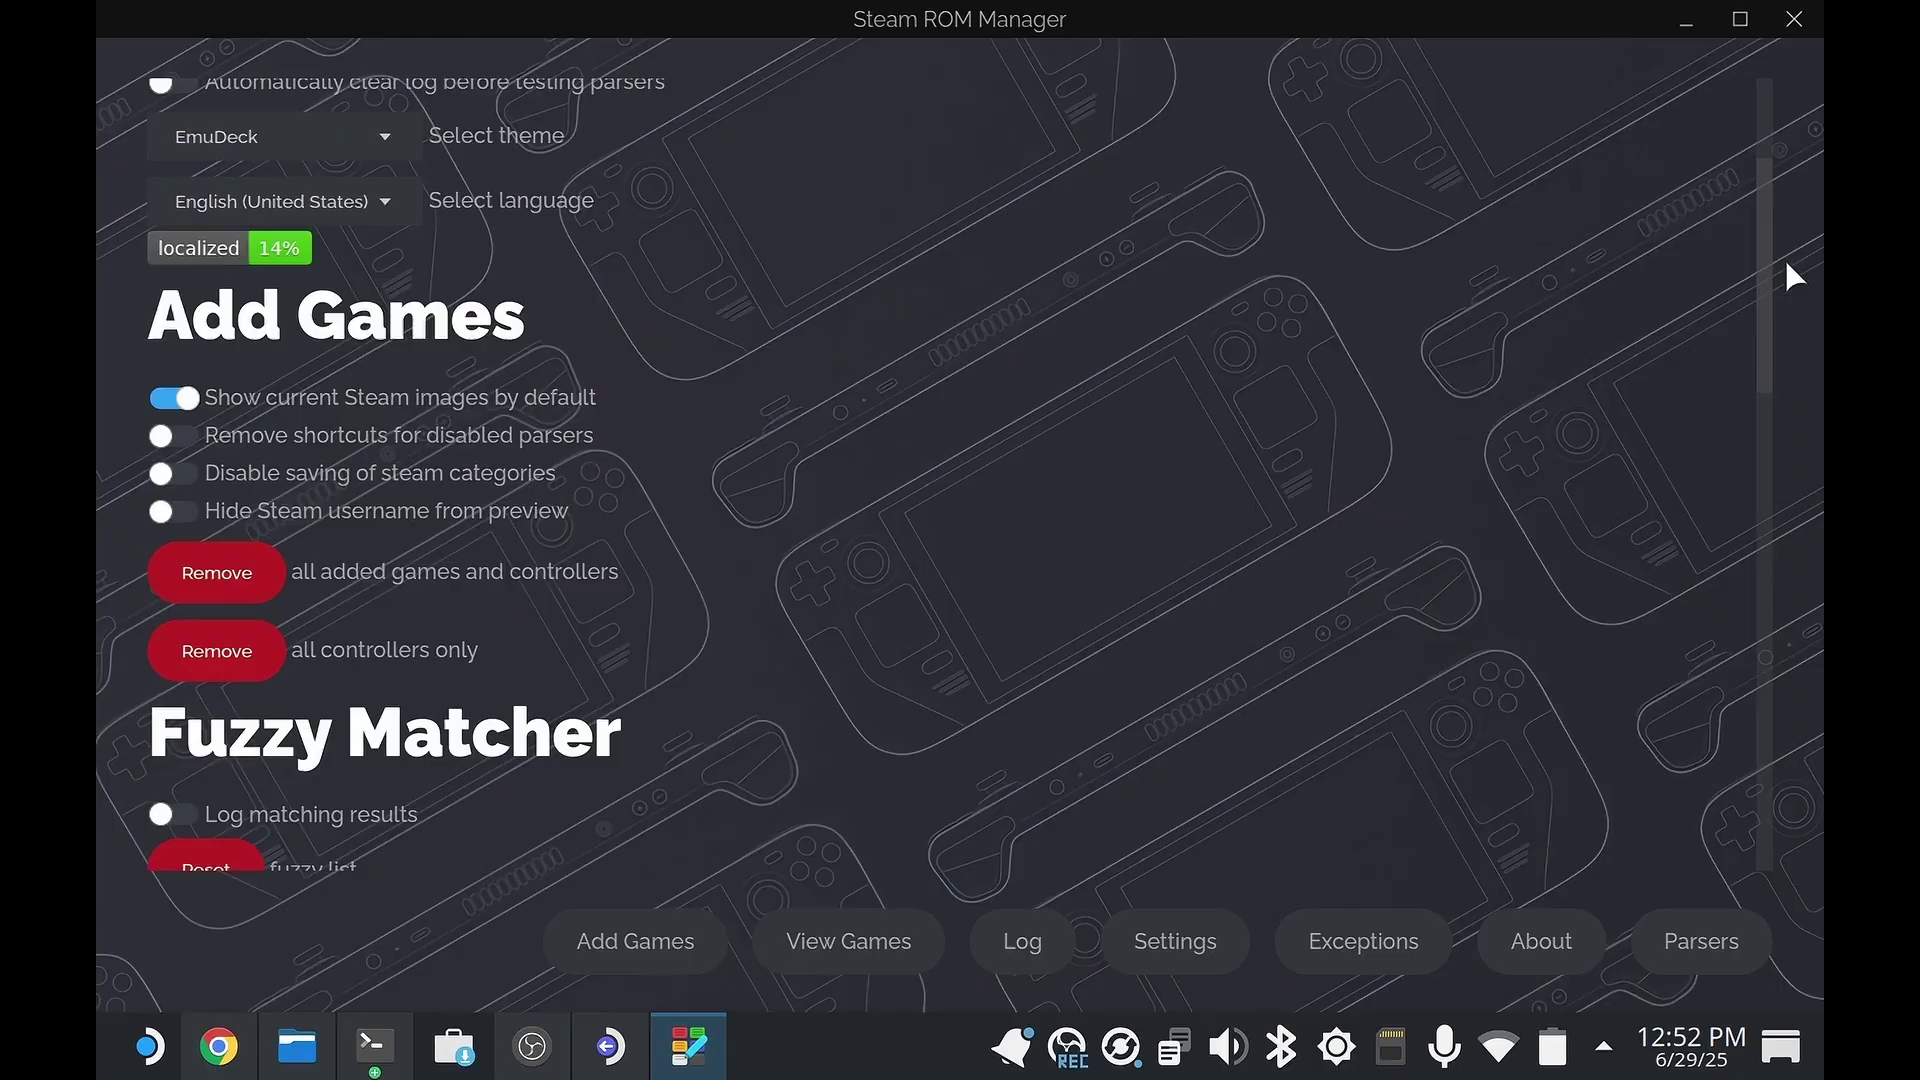
- Set the Steam ROM Manager theme back to Classic
{"action": "left_click", "coordinate": [378, 152]}
{"action": "left_click", "coordinate": [307, 236]}
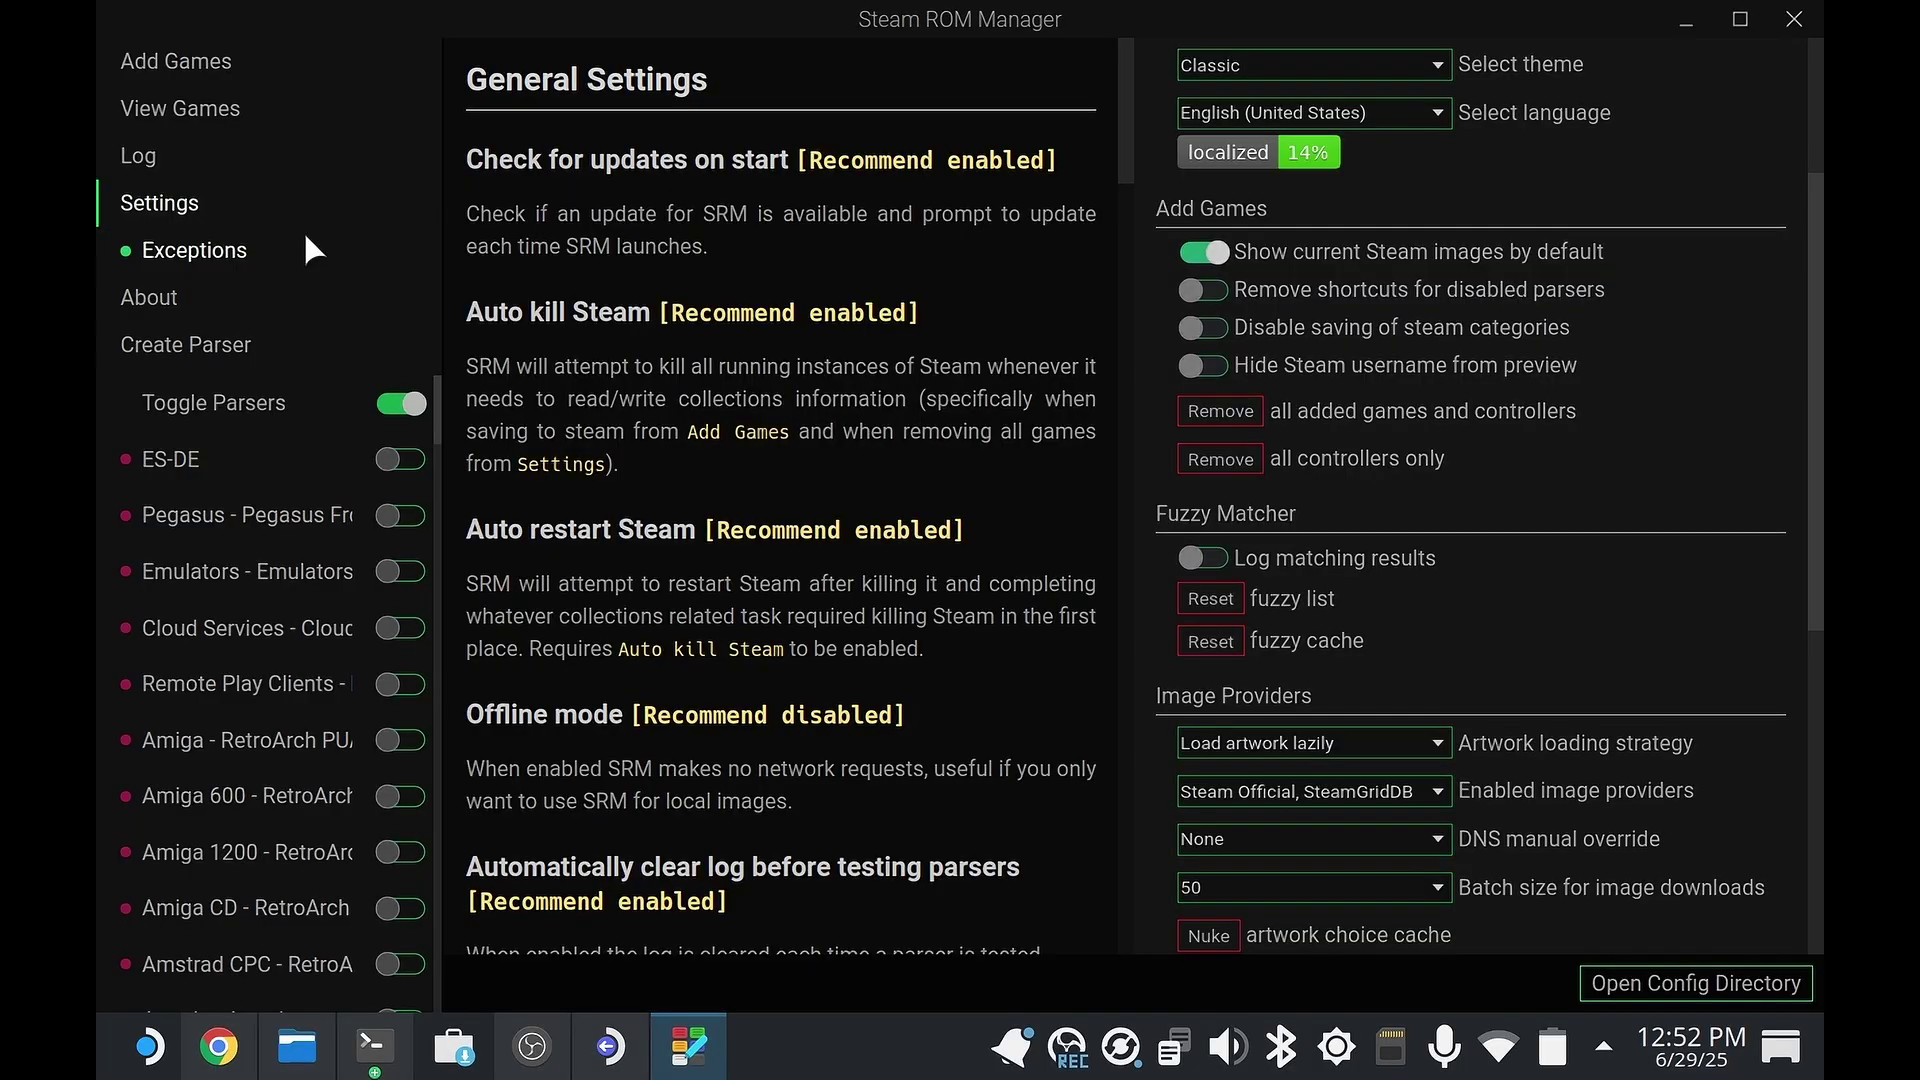
{"action": "left_click_drag", "start_coordinate": [1818, 340], "coordinate": [1818, 170]}
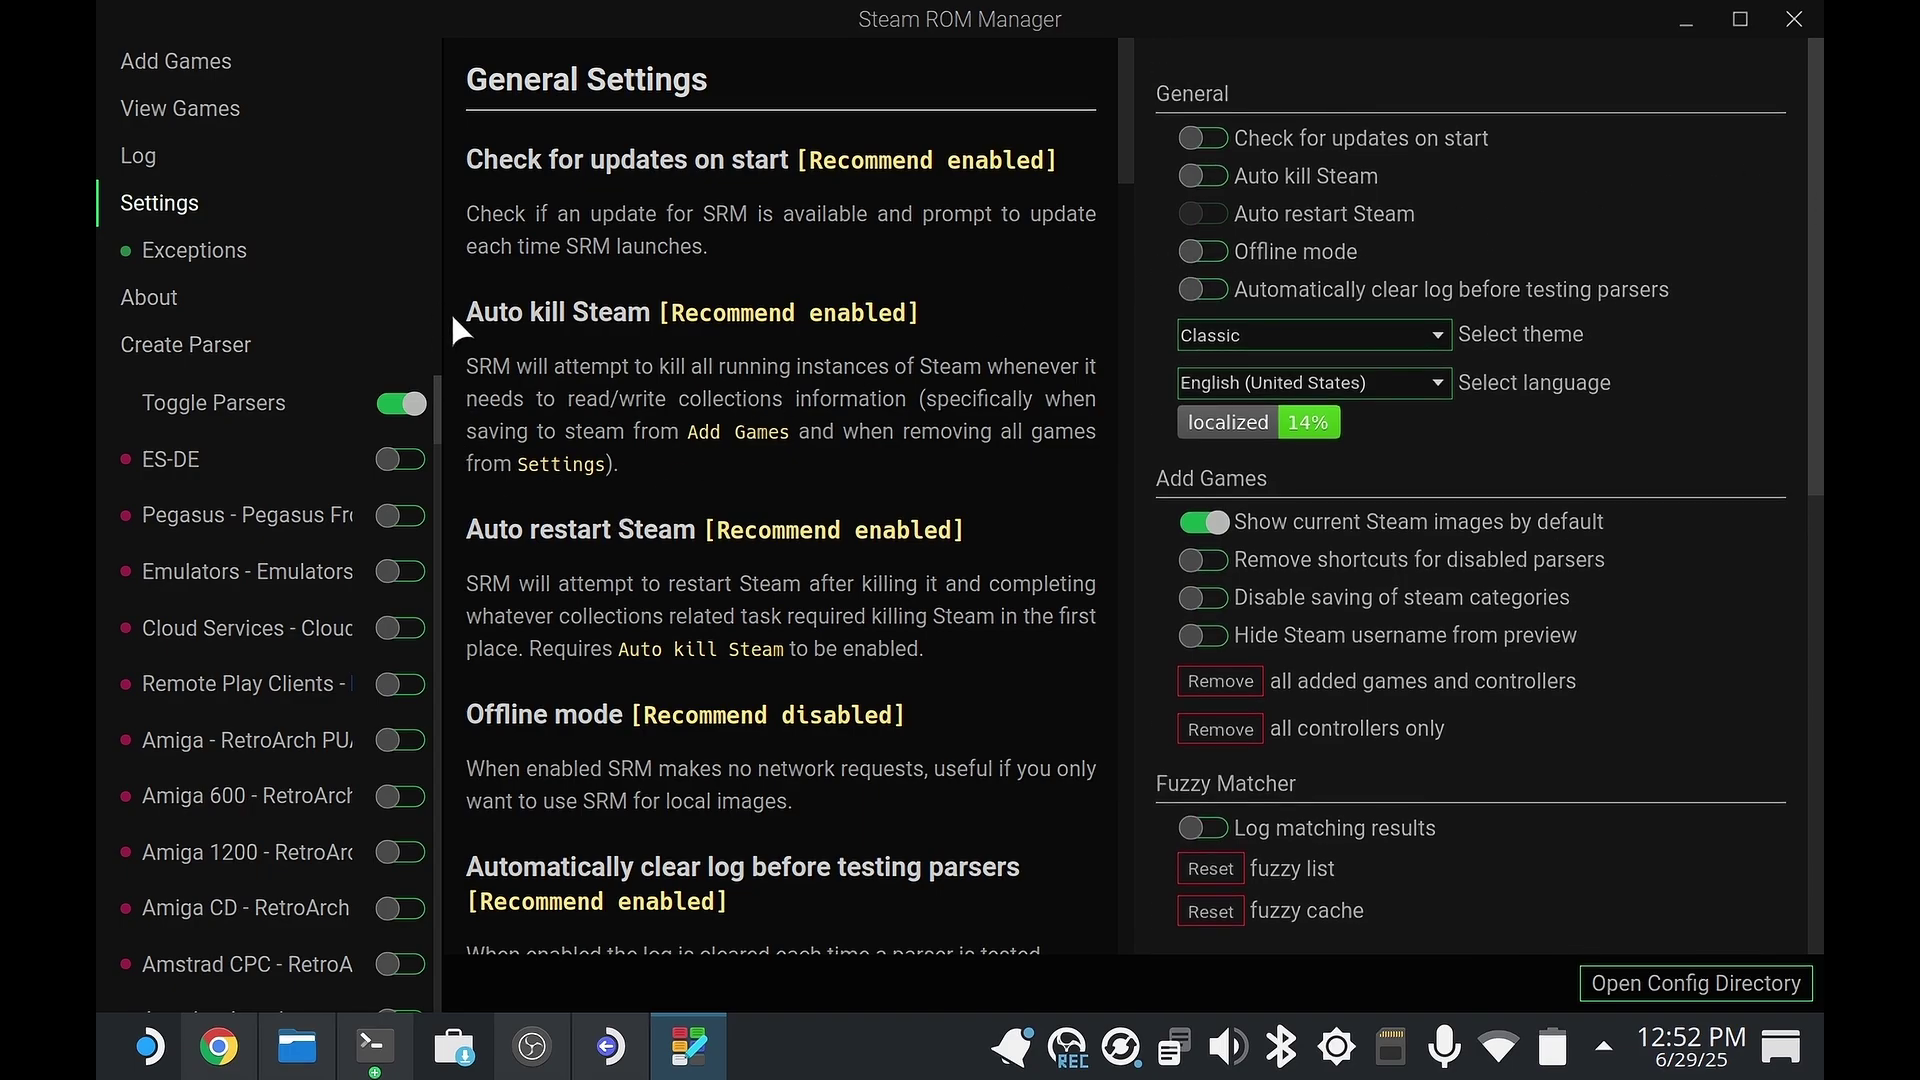
- Widen the parser list, open the Sony PlayStation 2 - PCSX2 parser and test it
{"action": "left_click_drag", "start_coordinate": [442, 321], "coordinate": [587, 344]}
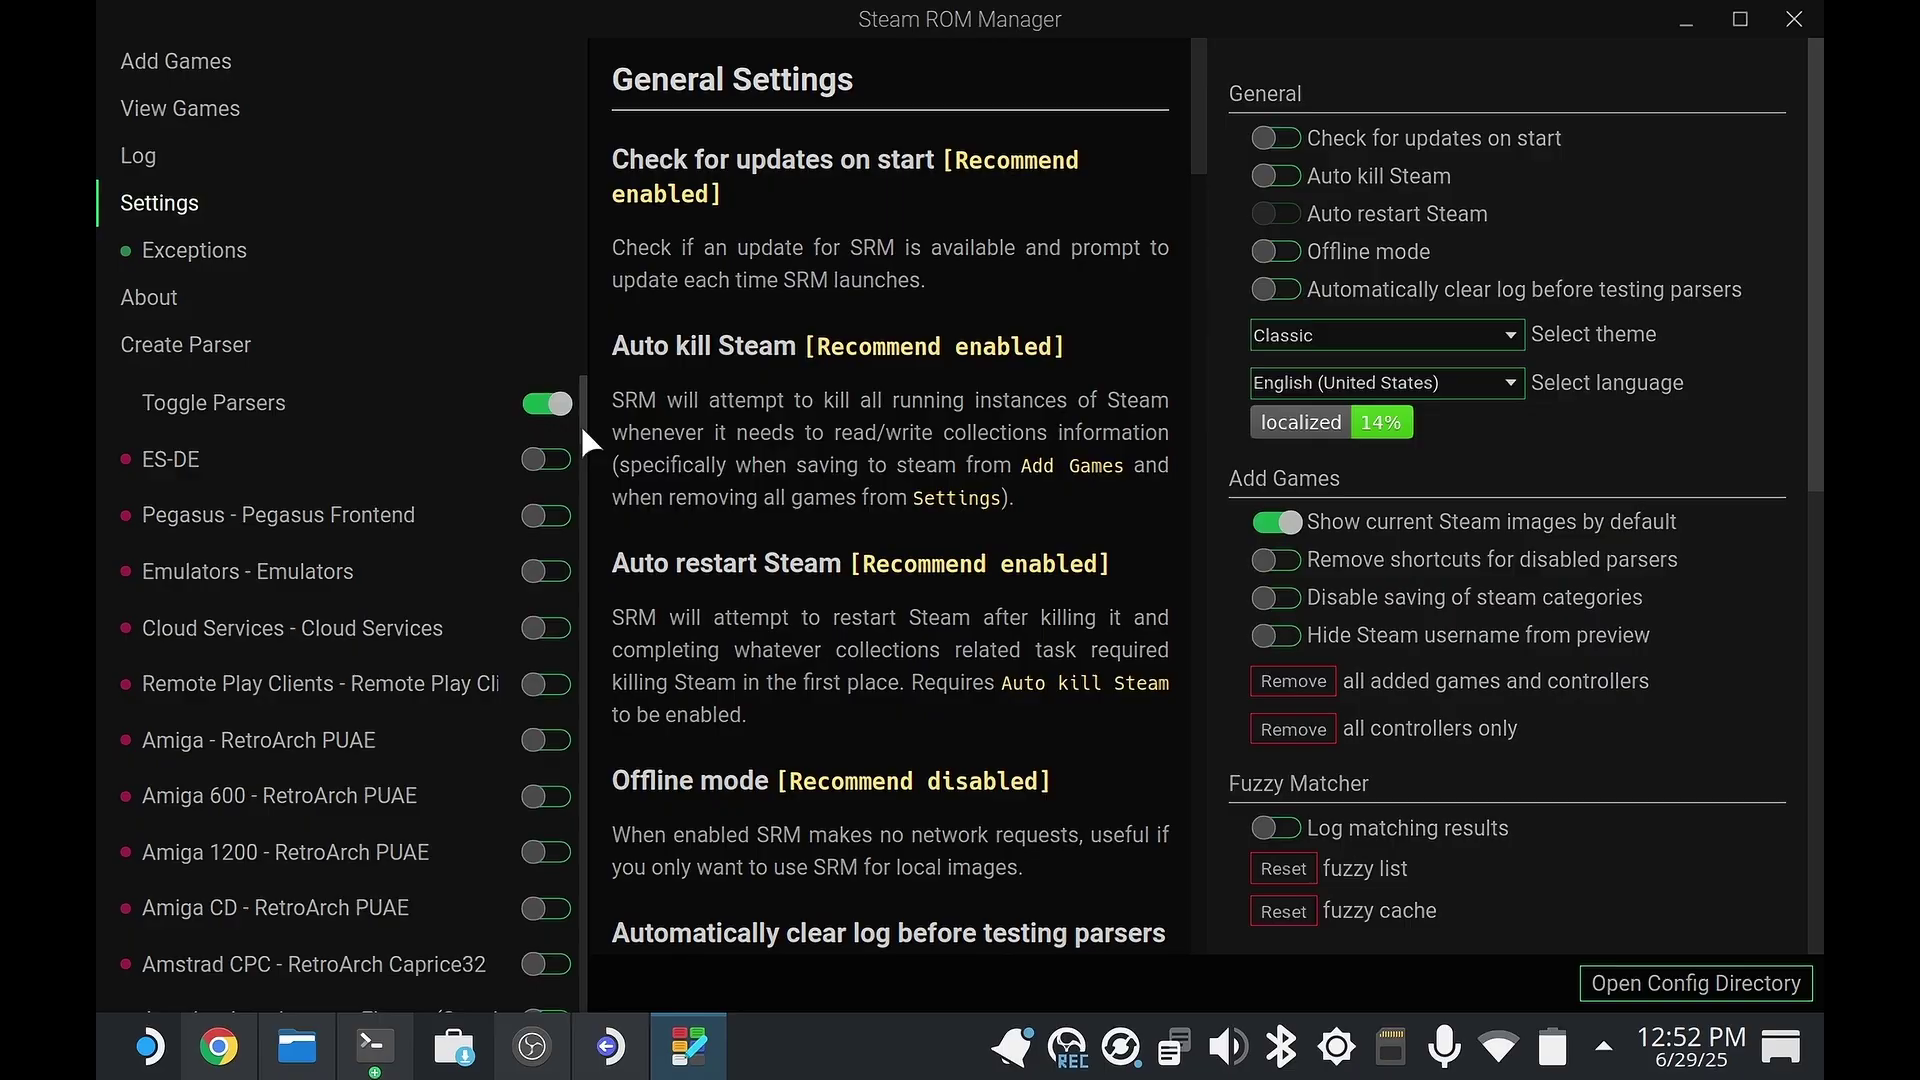
{"action": "left_click_drag", "start_coordinate": [580, 423], "coordinate": [552, 982]}
{"action": "scroll", "coordinate": [550, 973], "scroll_direction": "up", "scroll_amount": 1}
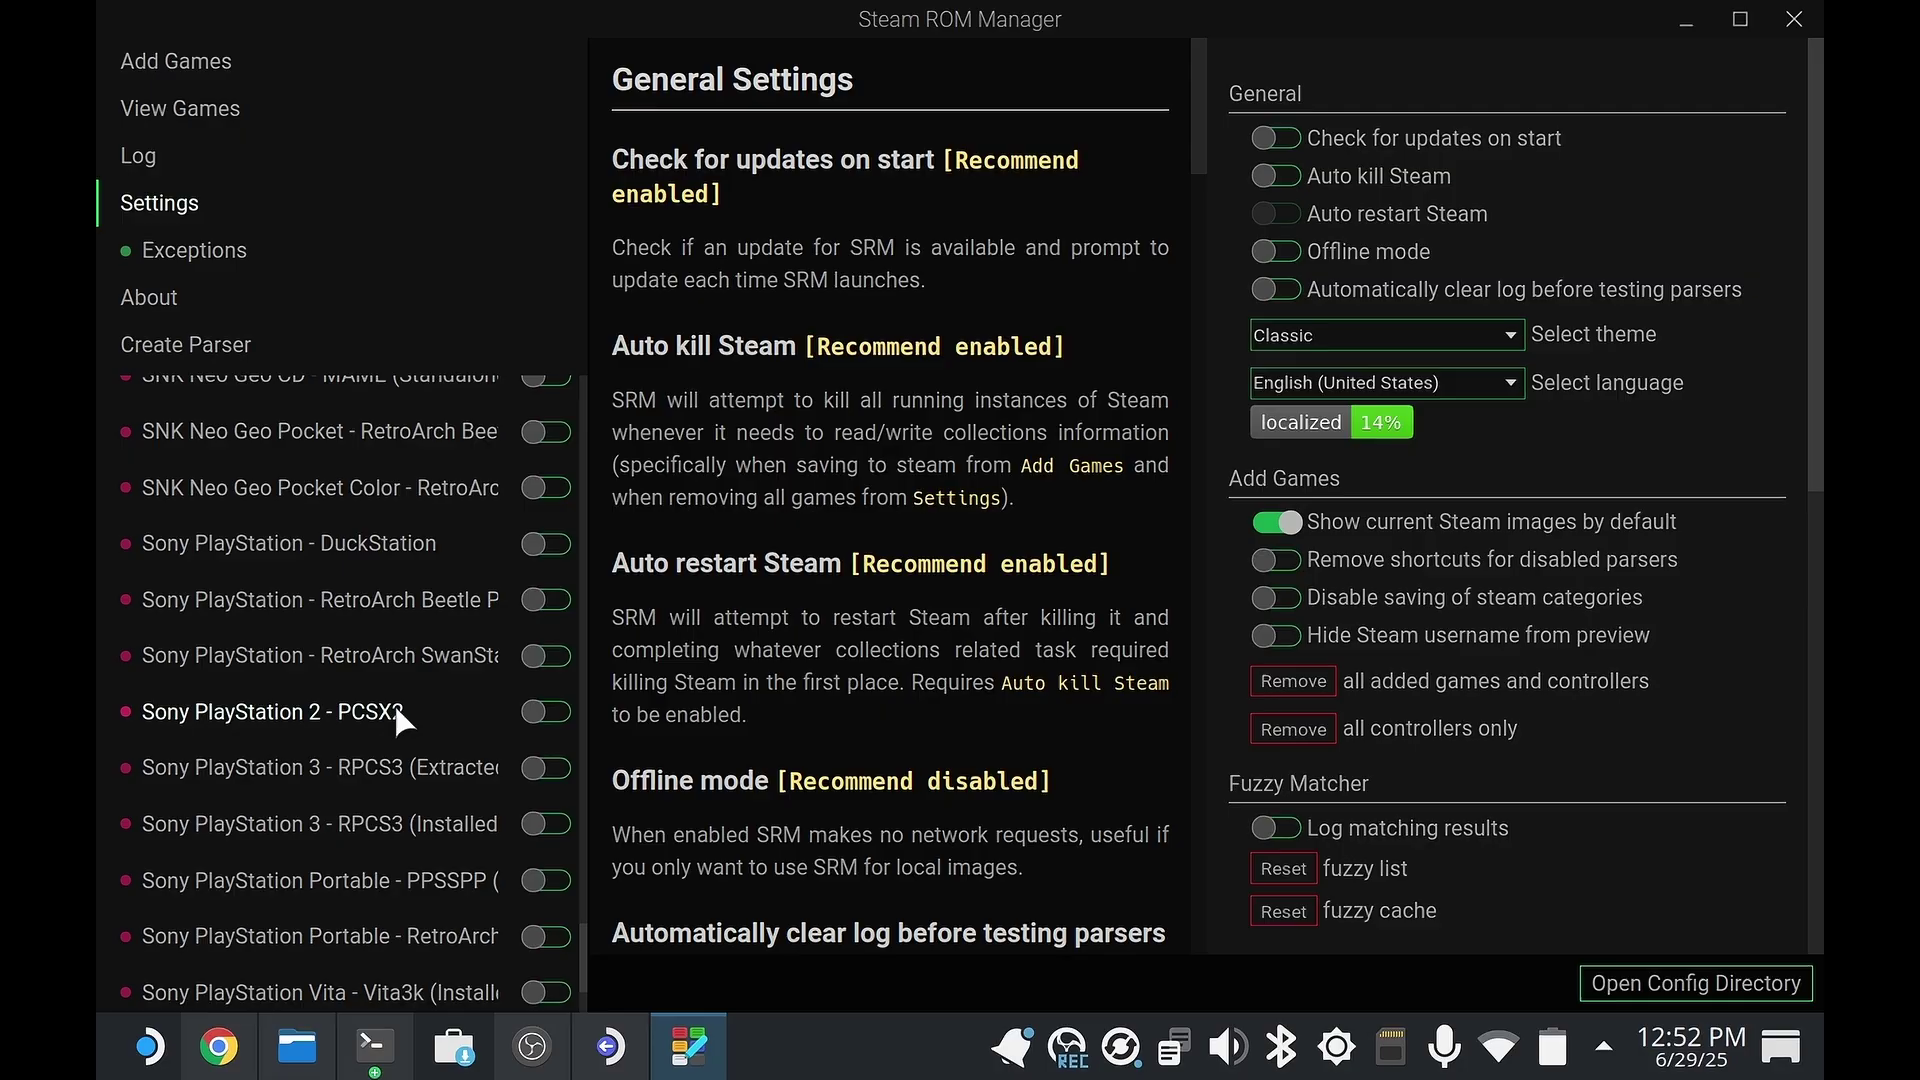
{"action": "left_click", "coordinate": [370, 712]}
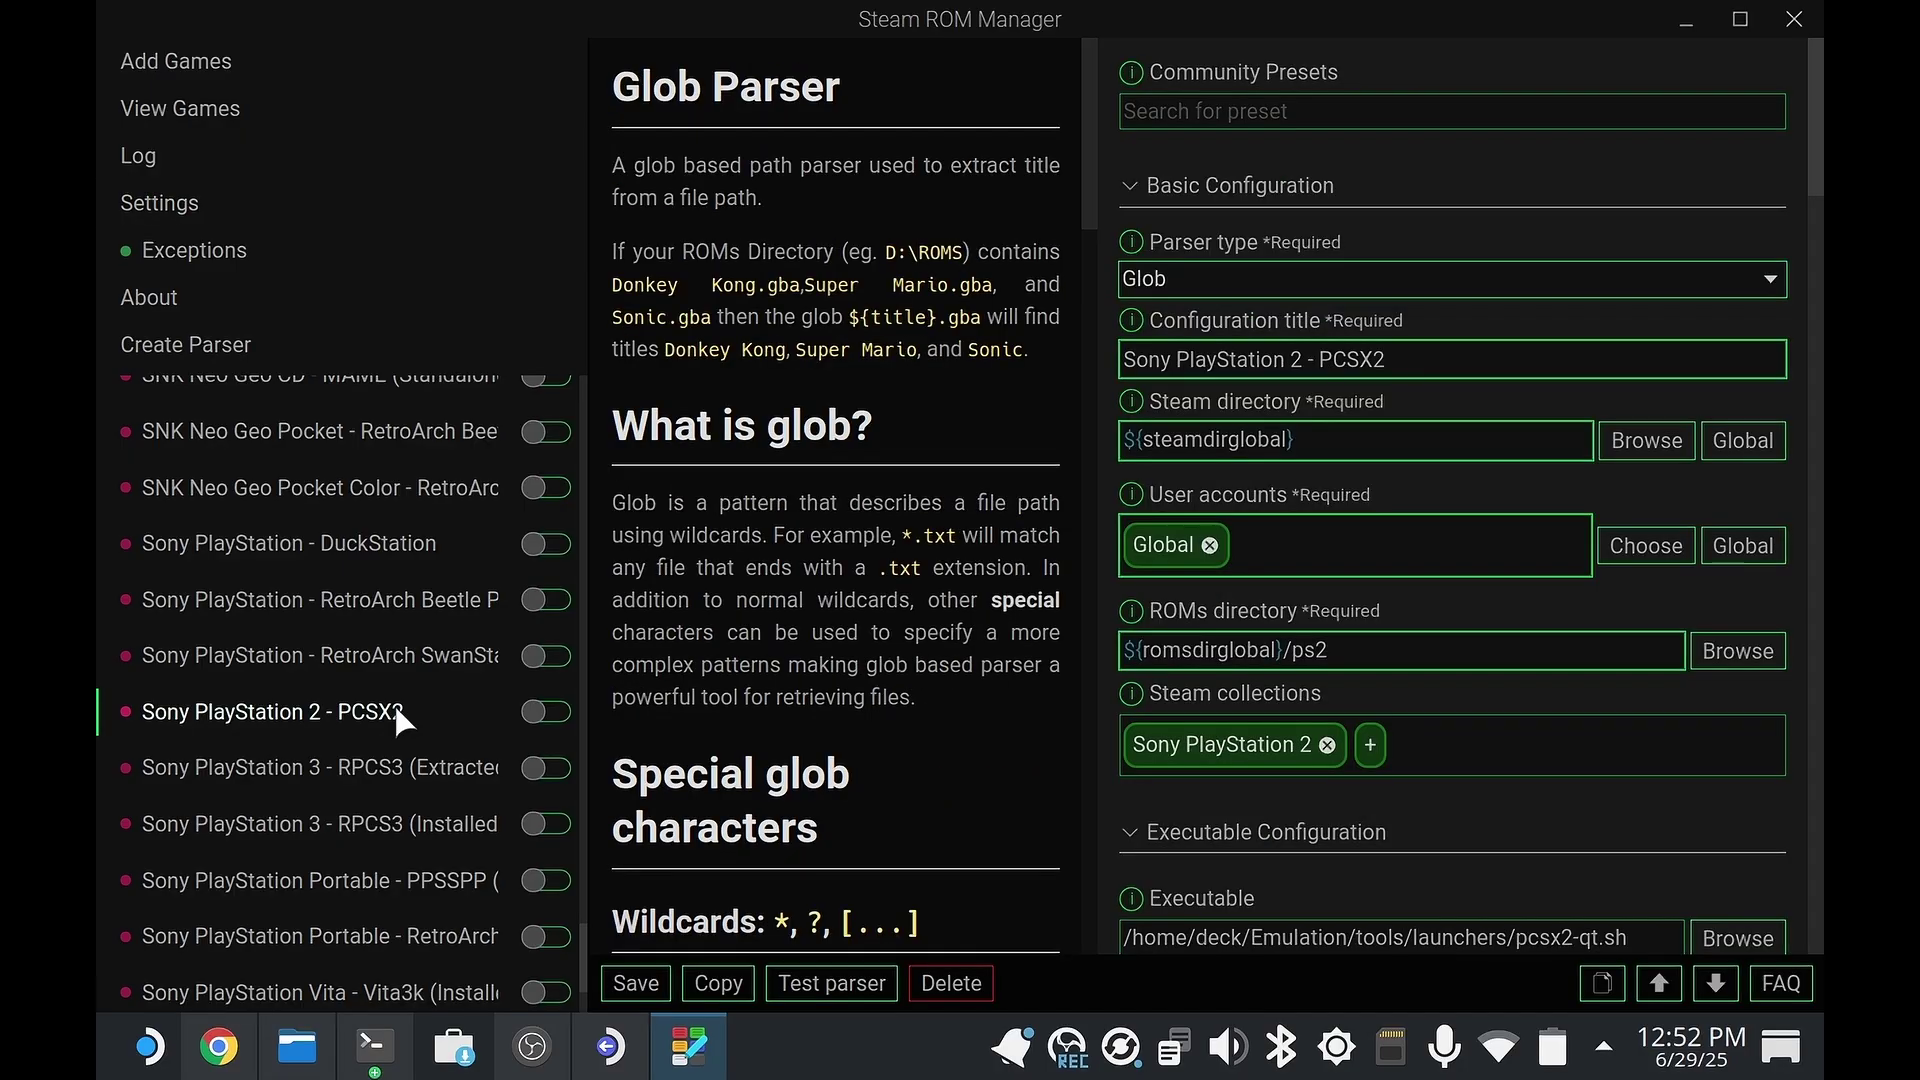
{"action": "left_click", "coordinate": [802, 982]}
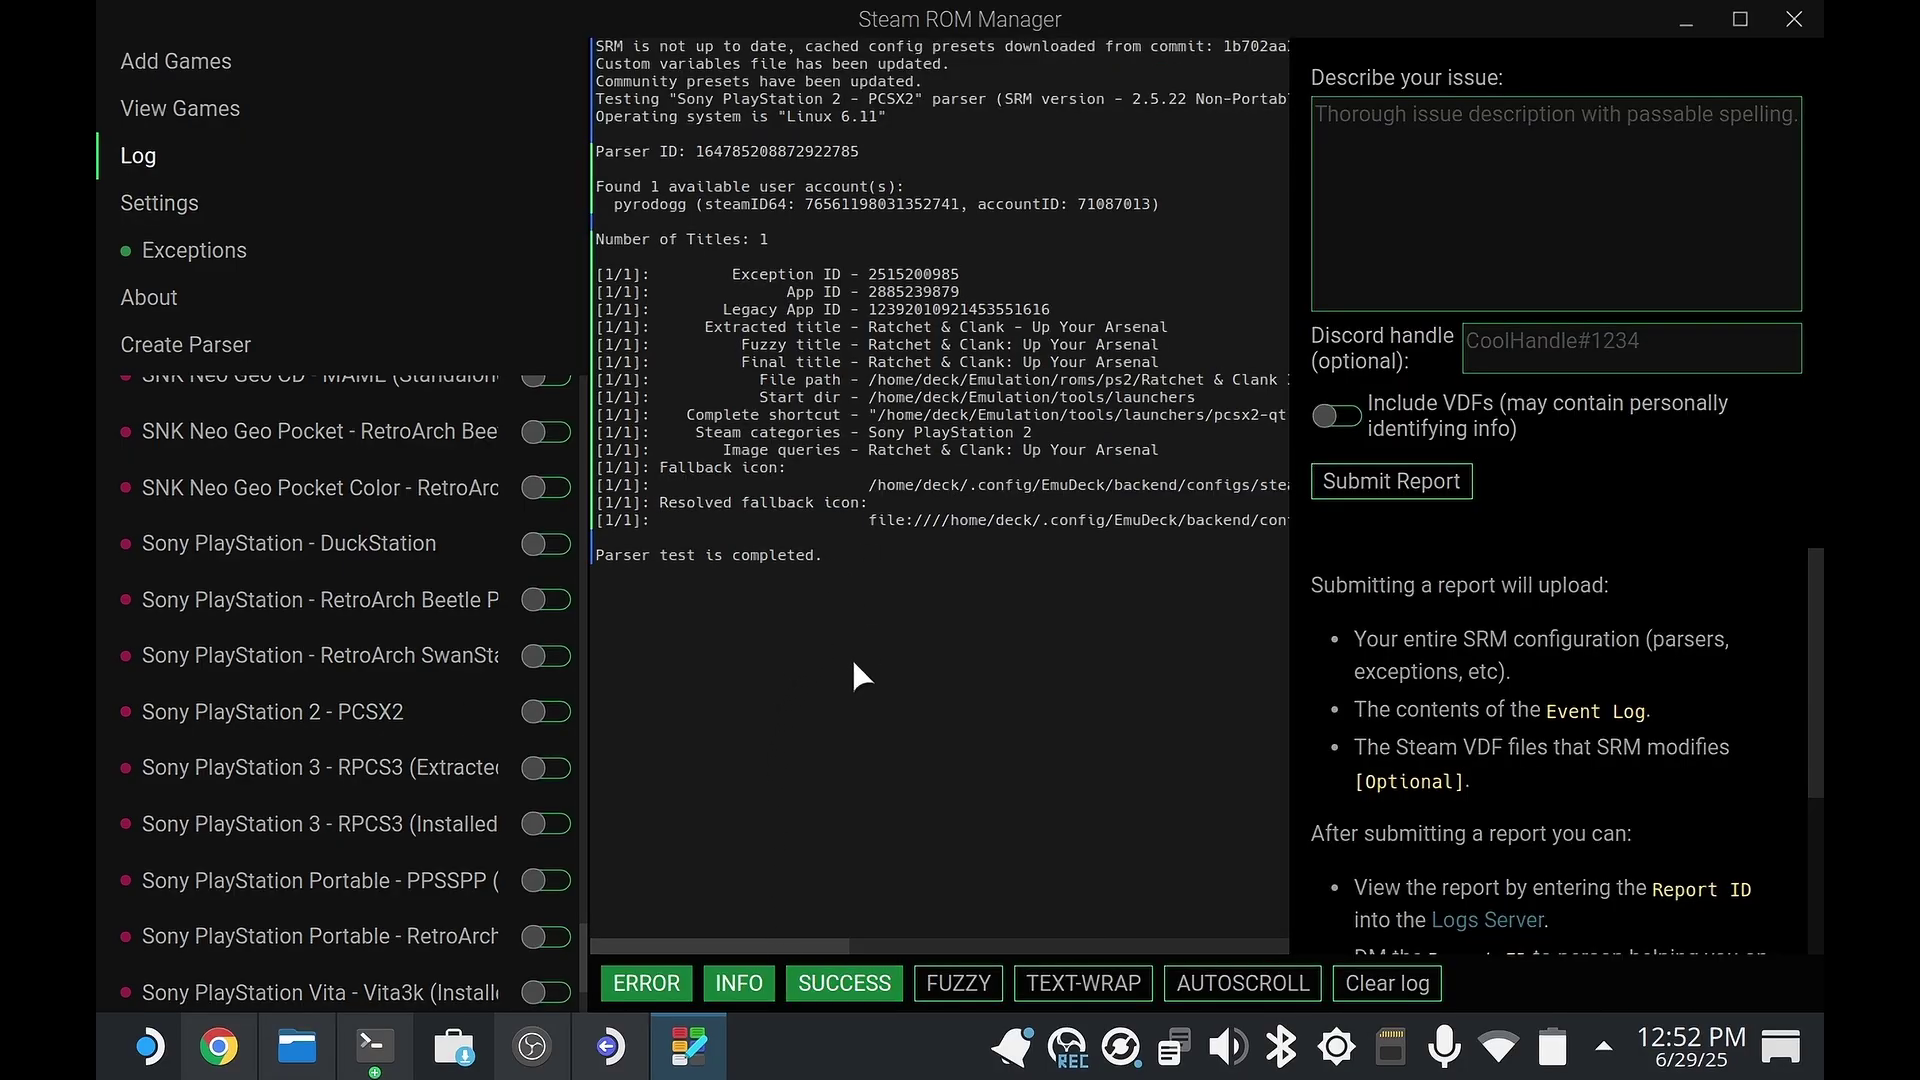
- Enable the Sony PlayStation 2 - PCSX2 parser and clear the log of the parser test
{"action": "left_click", "coordinate": [540, 712]}
{"action": "left_click", "coordinate": [853, 983]}
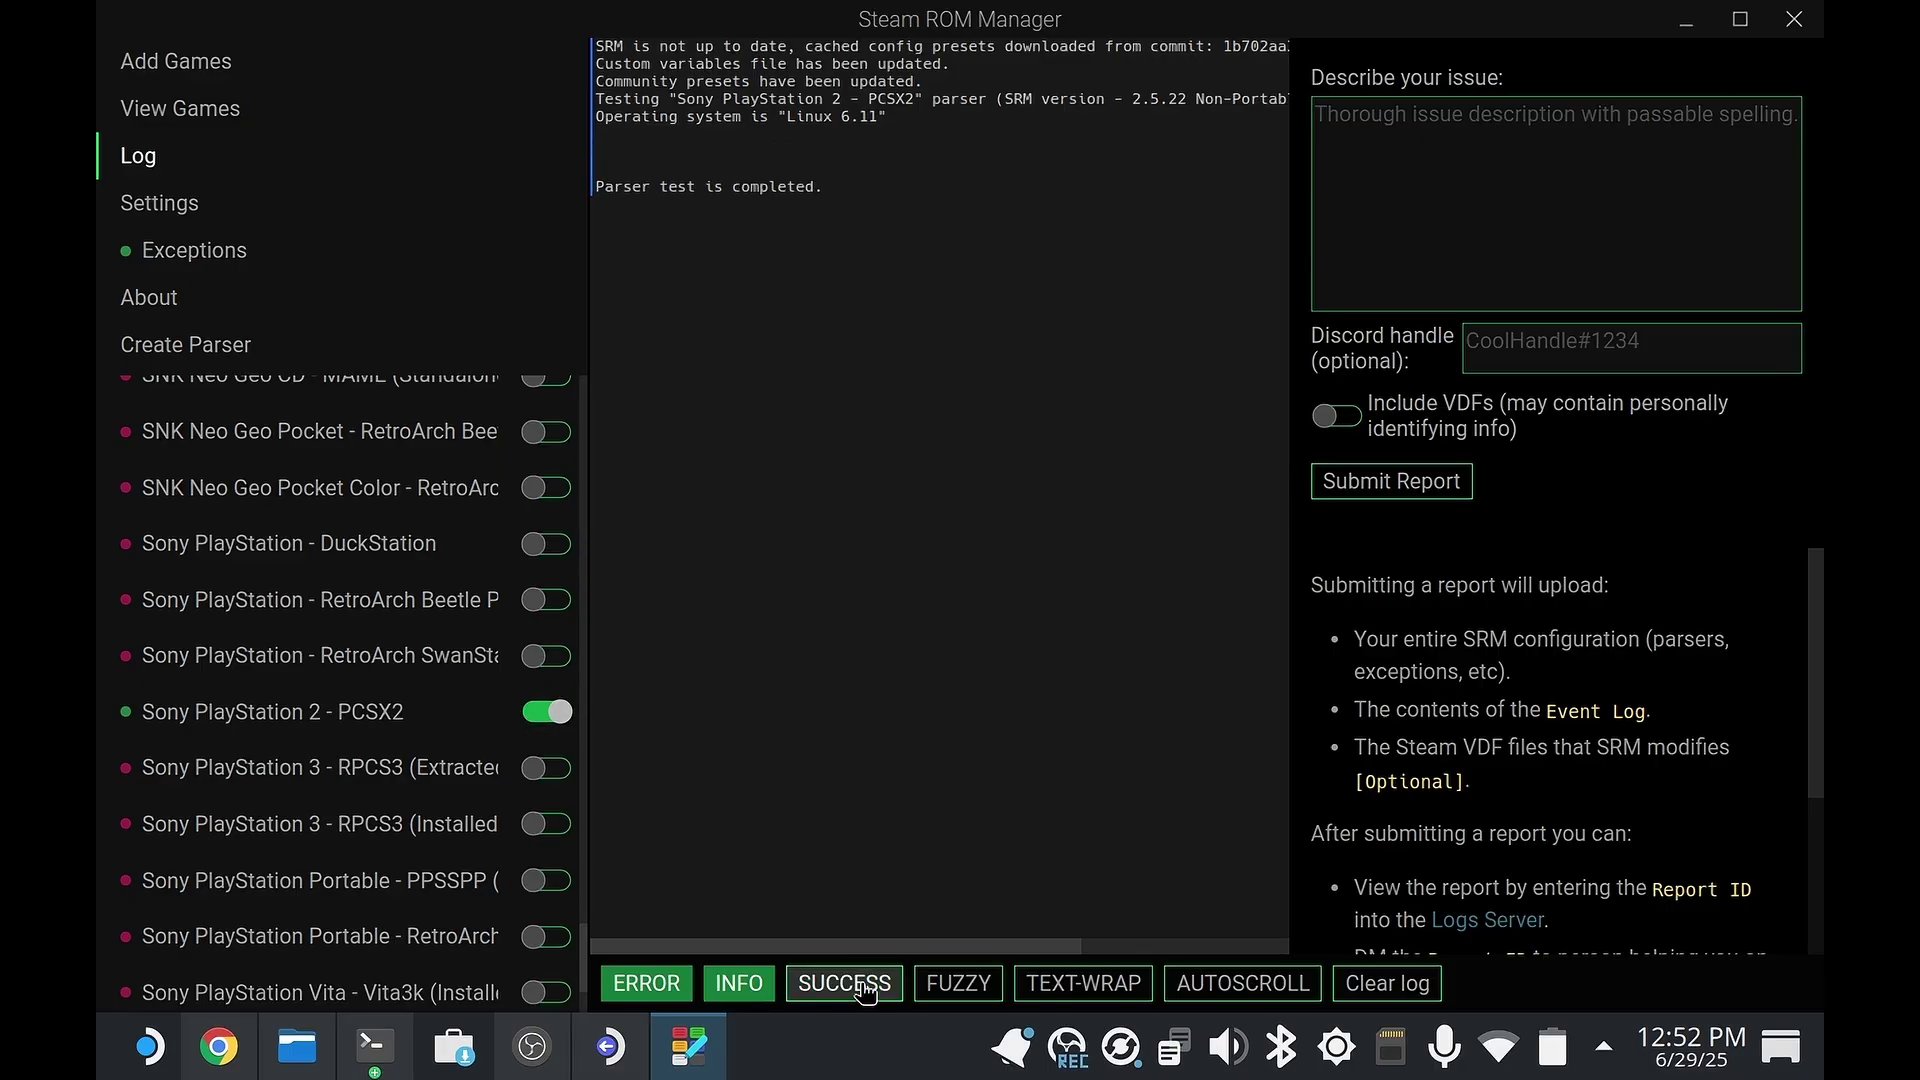
{"action": "left_click", "coordinate": [850, 983]}
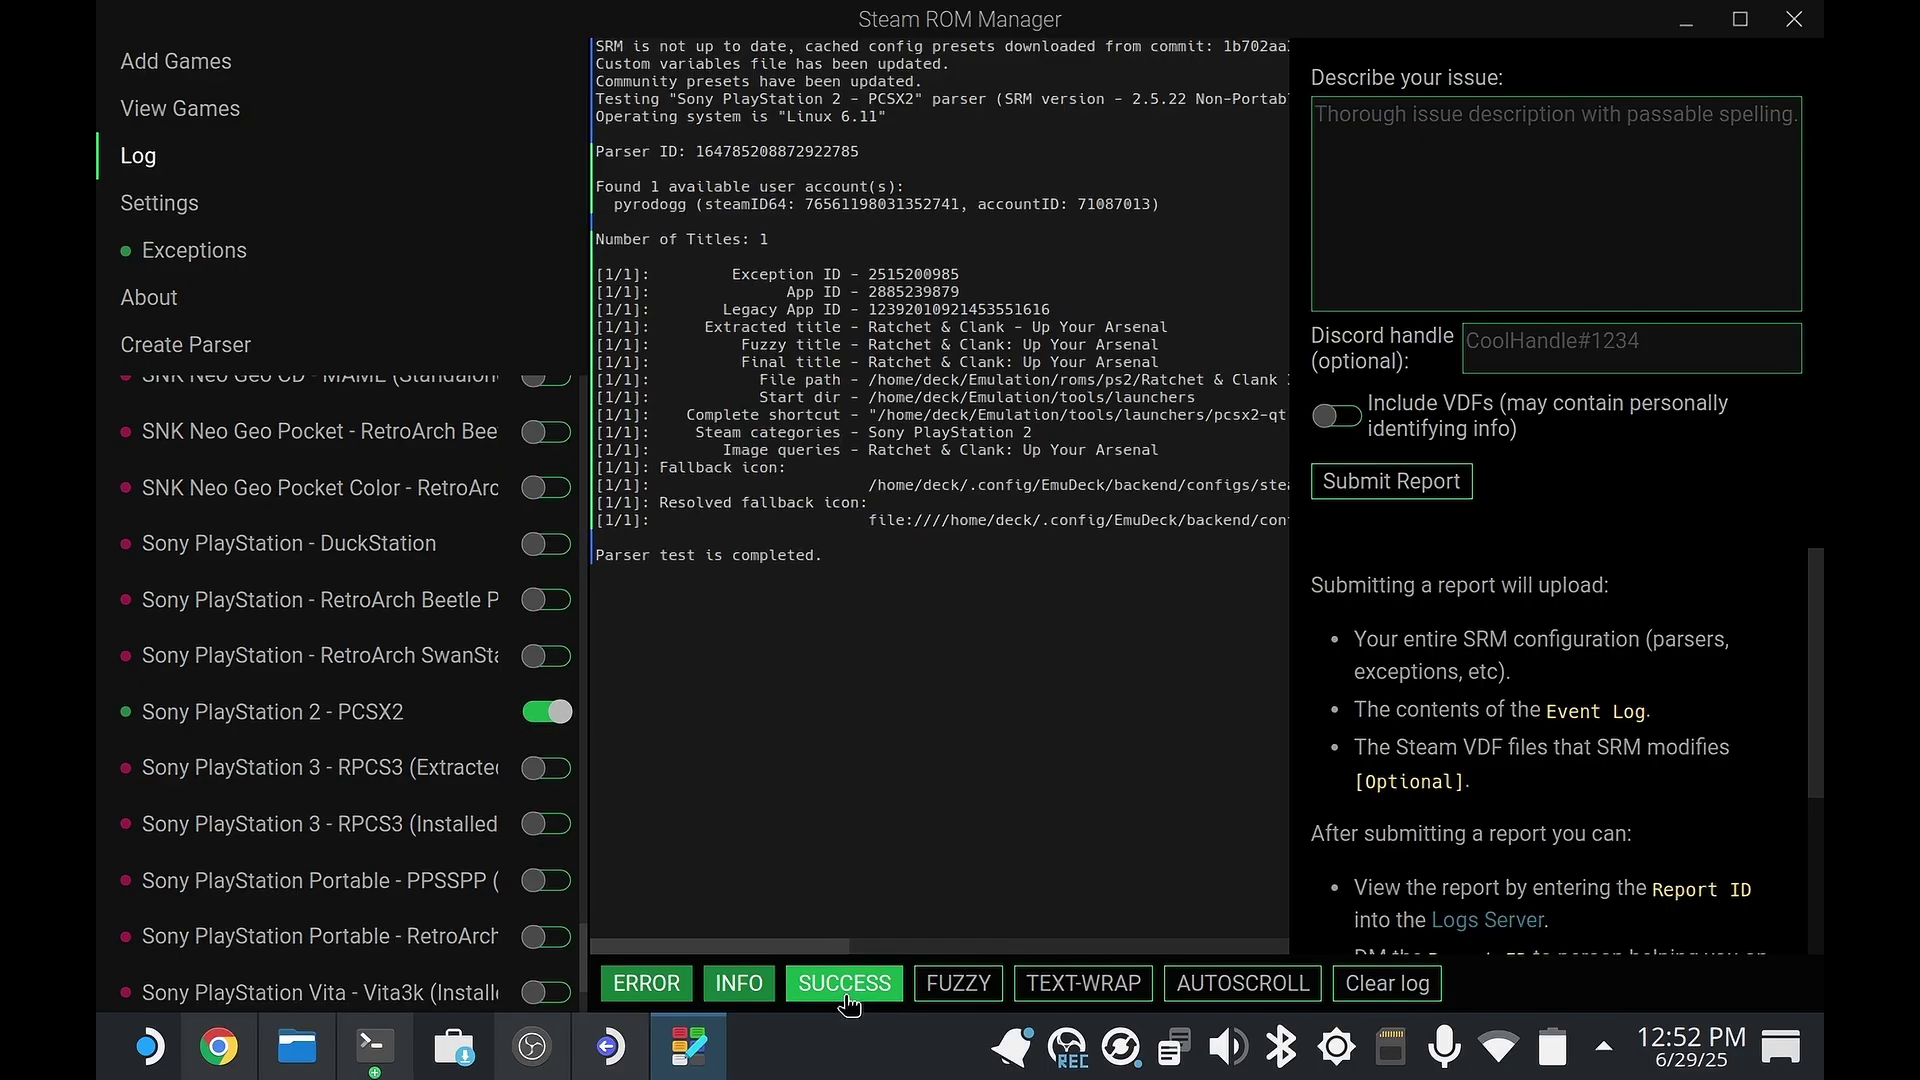
{"action": "left_click", "coordinate": [1350, 983]}
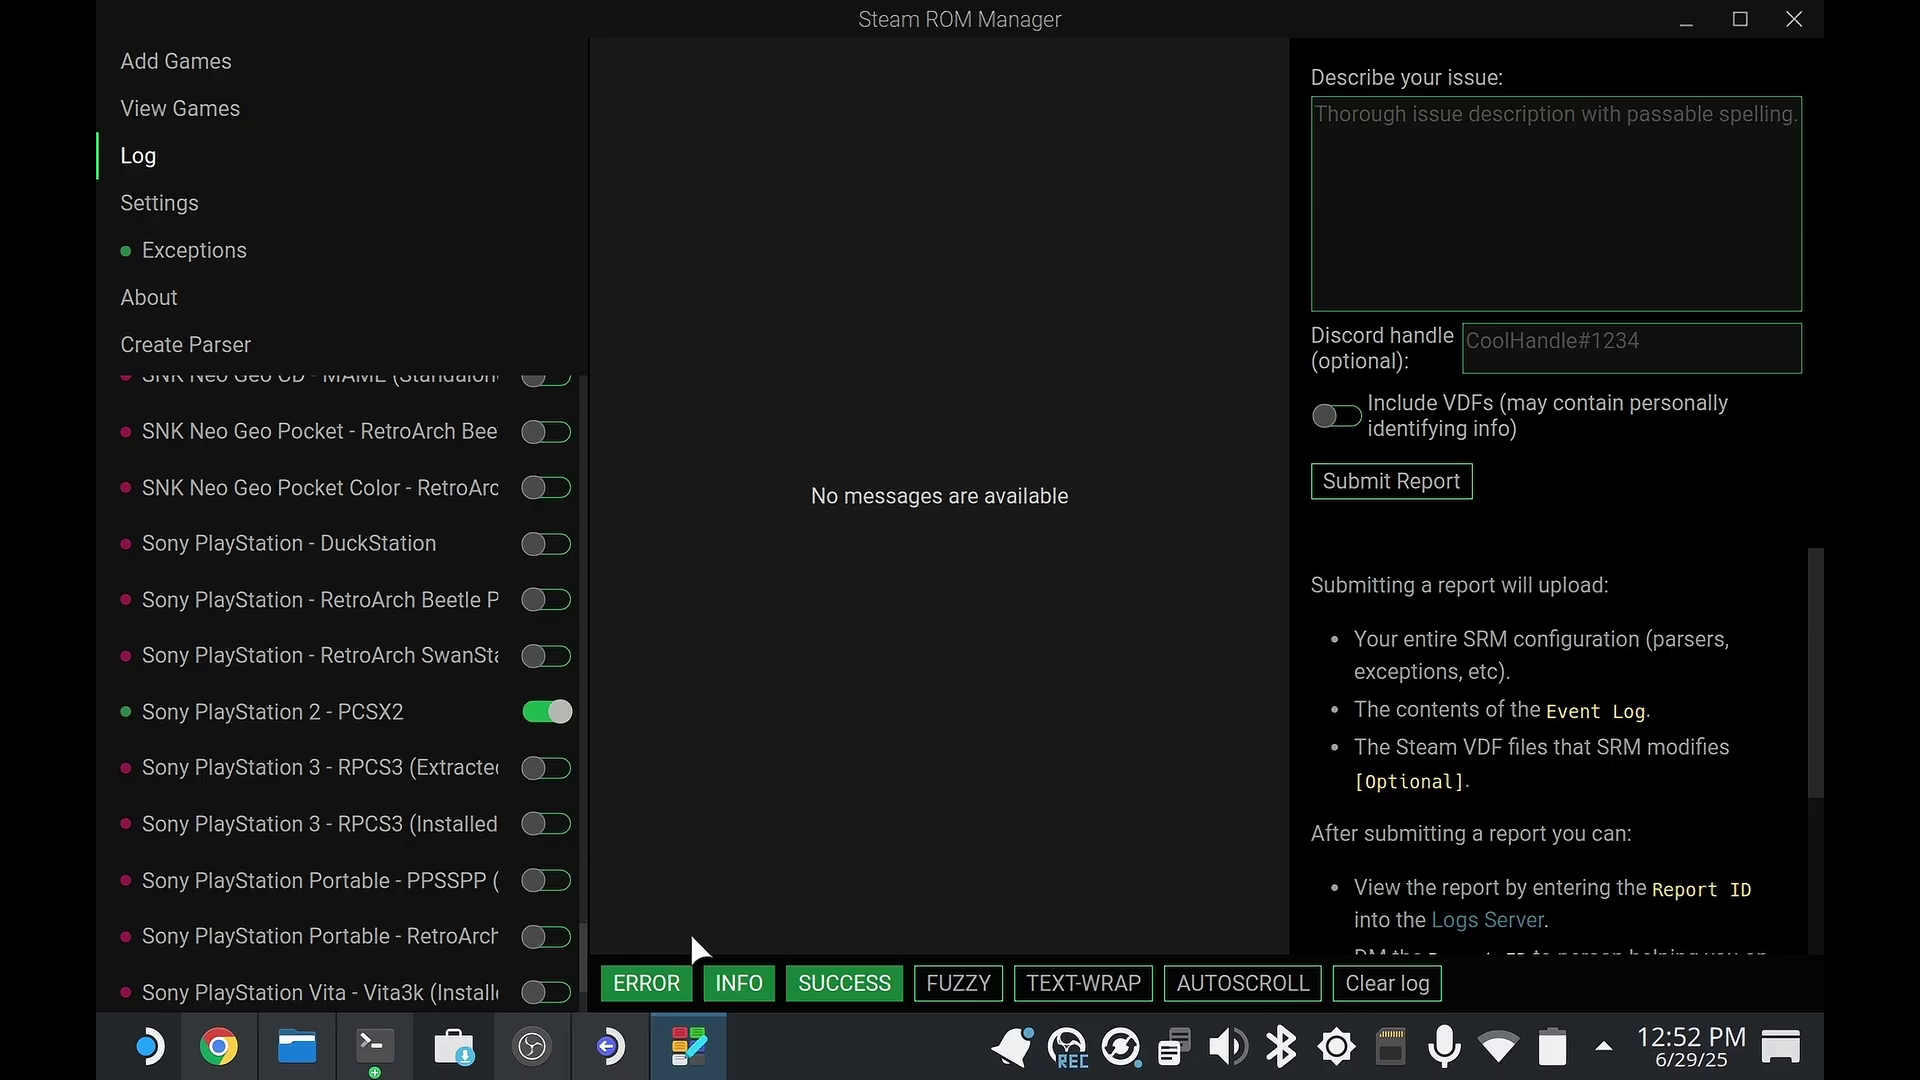
- Check the PCSX2 parser's configuration and parse its games for adding to Steam
{"action": "left_click", "coordinate": [334, 706]}
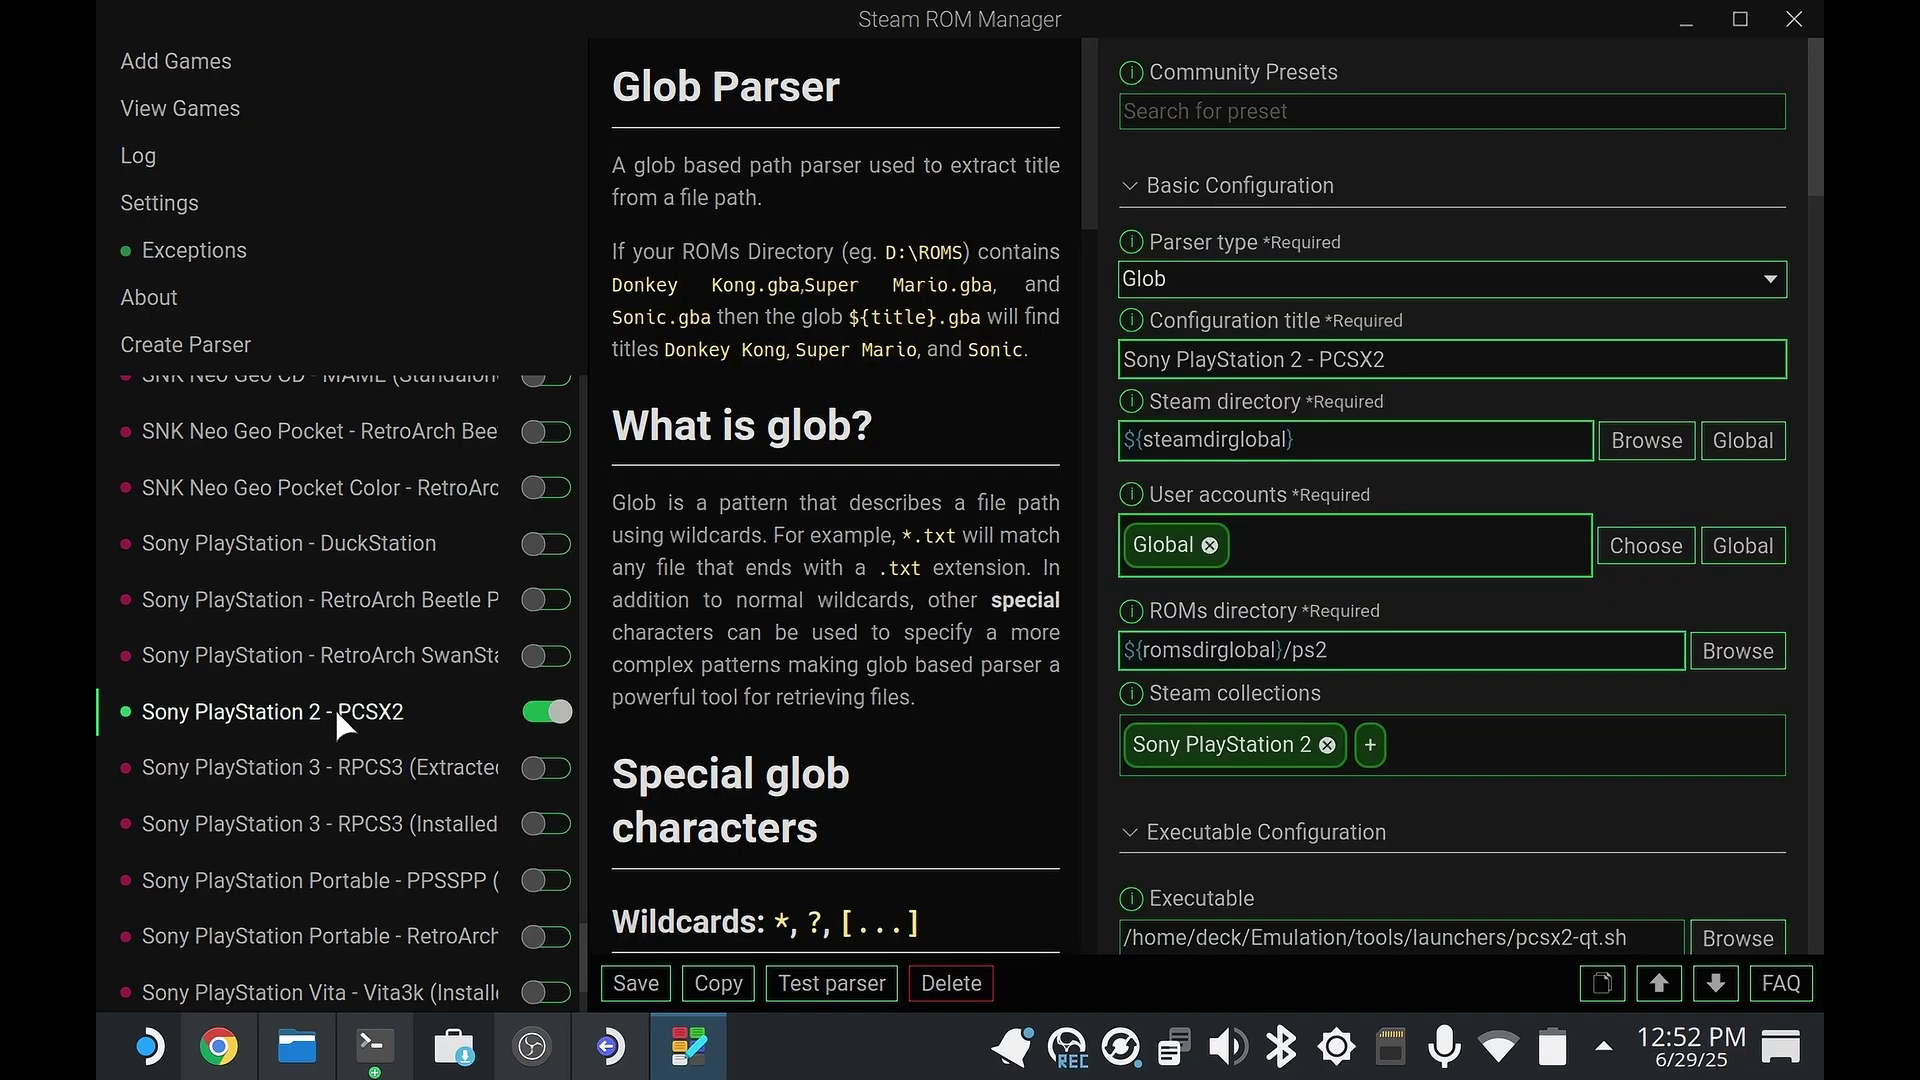
{"action": "left_click", "coordinate": [206, 66]}
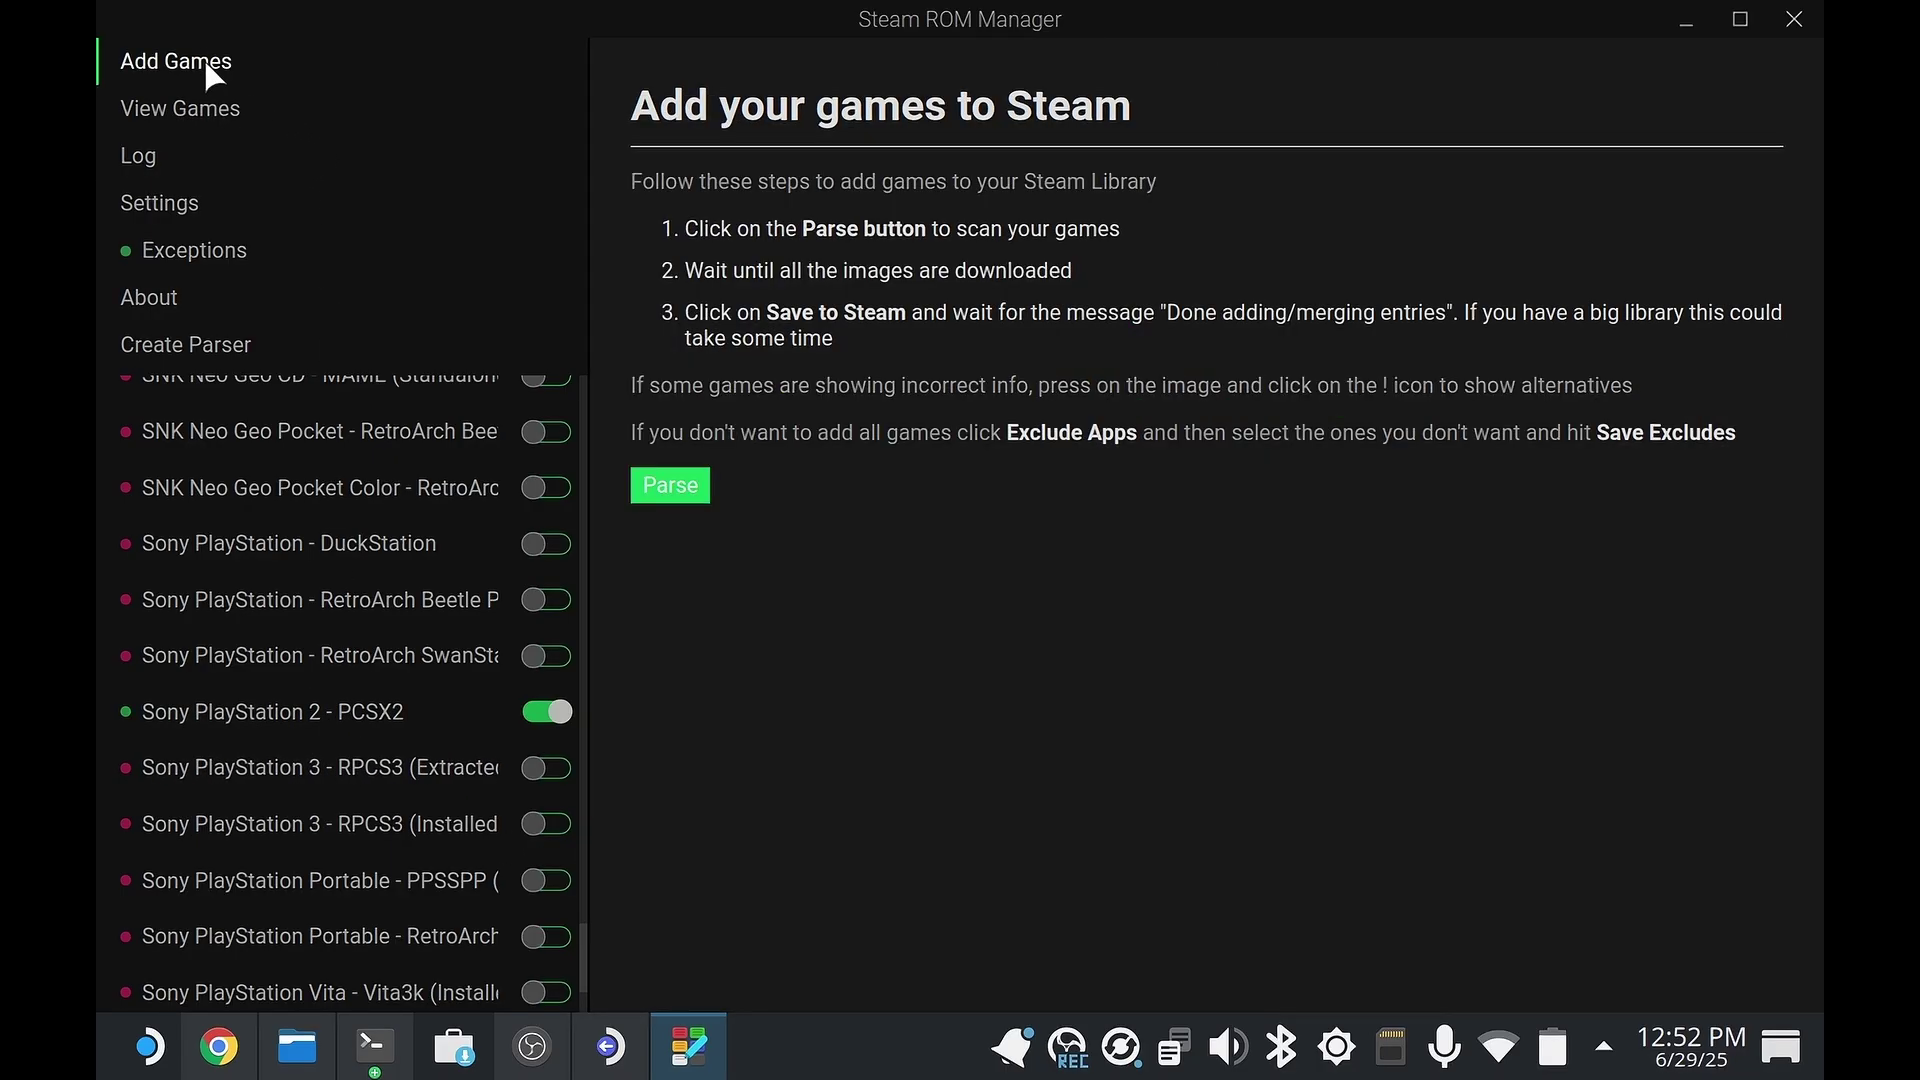
{"action": "left_click", "coordinate": [669, 486]}
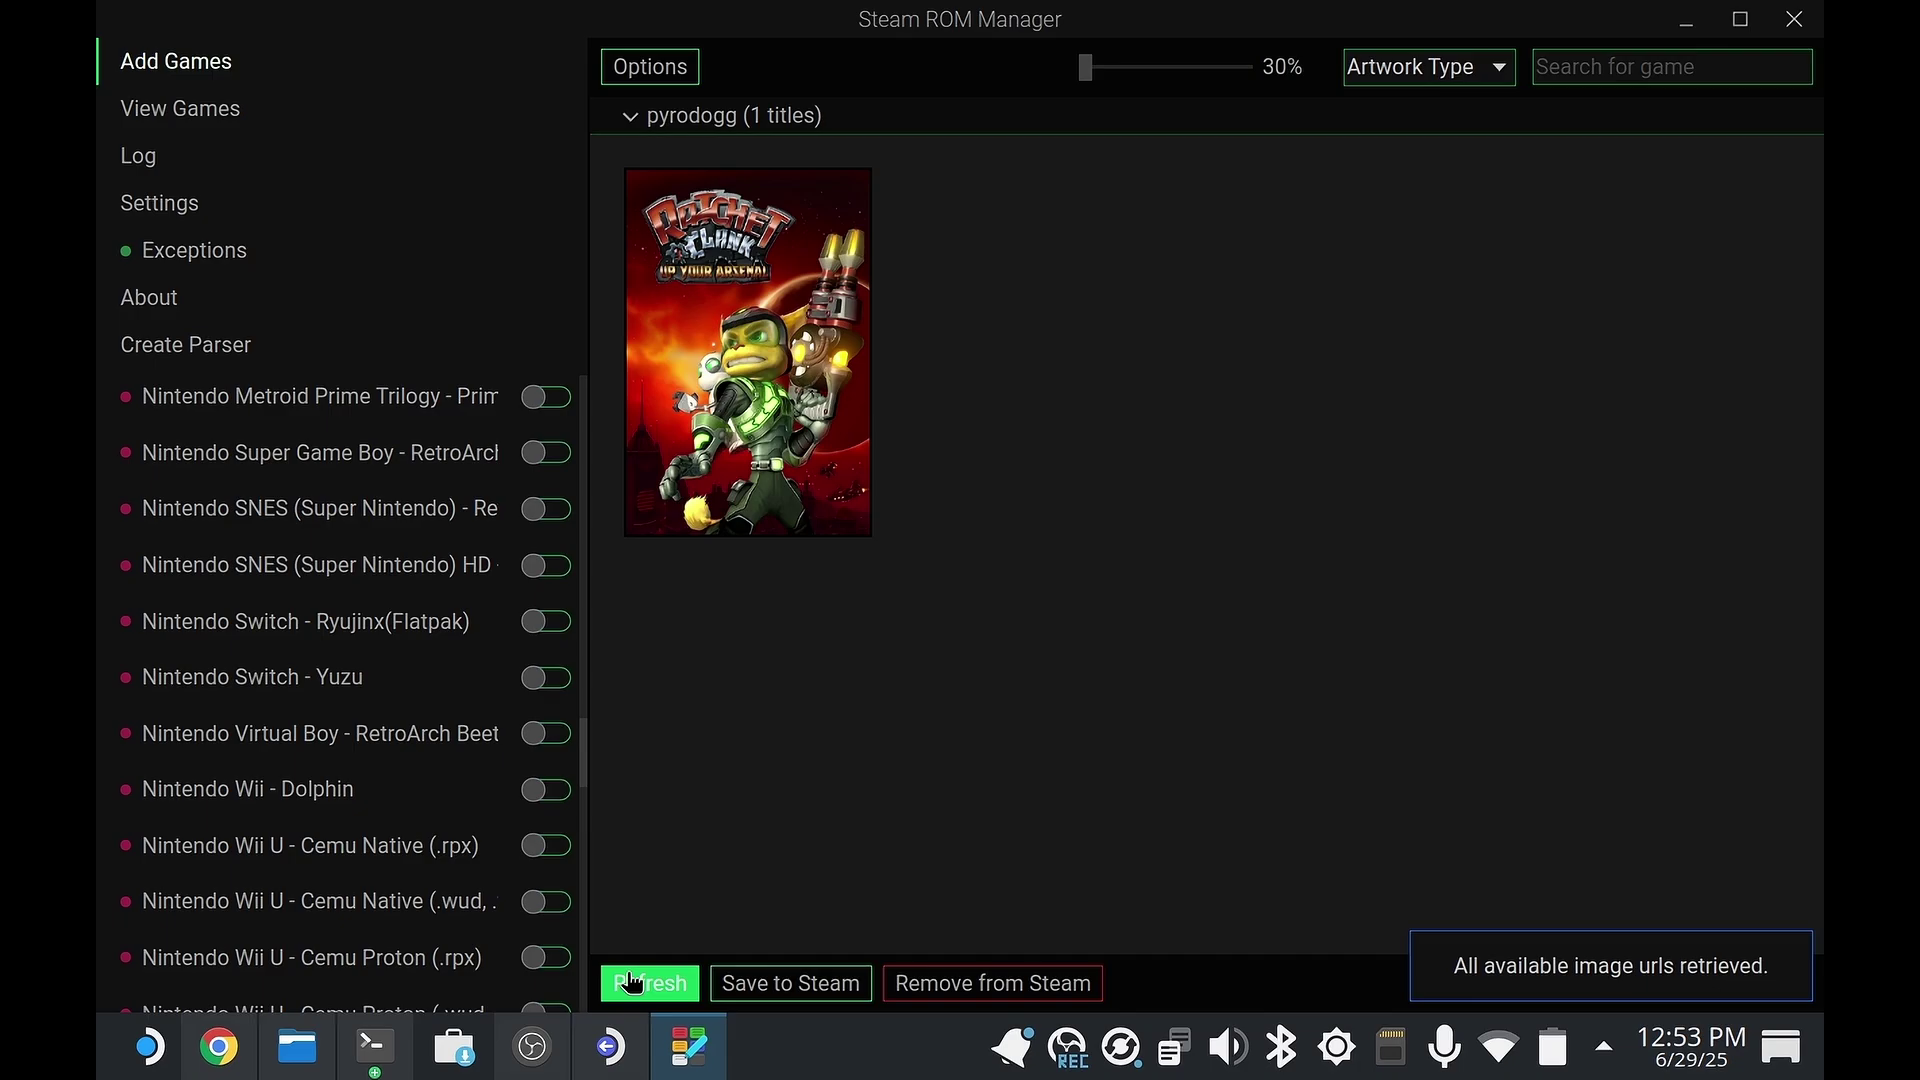
- Choose the PlayStation 2 box cover as artwork for Ratchet & Clank: Up Your Arsenal and save the game to Steam
{"action": "mouse_move", "coordinate": [820, 362]}
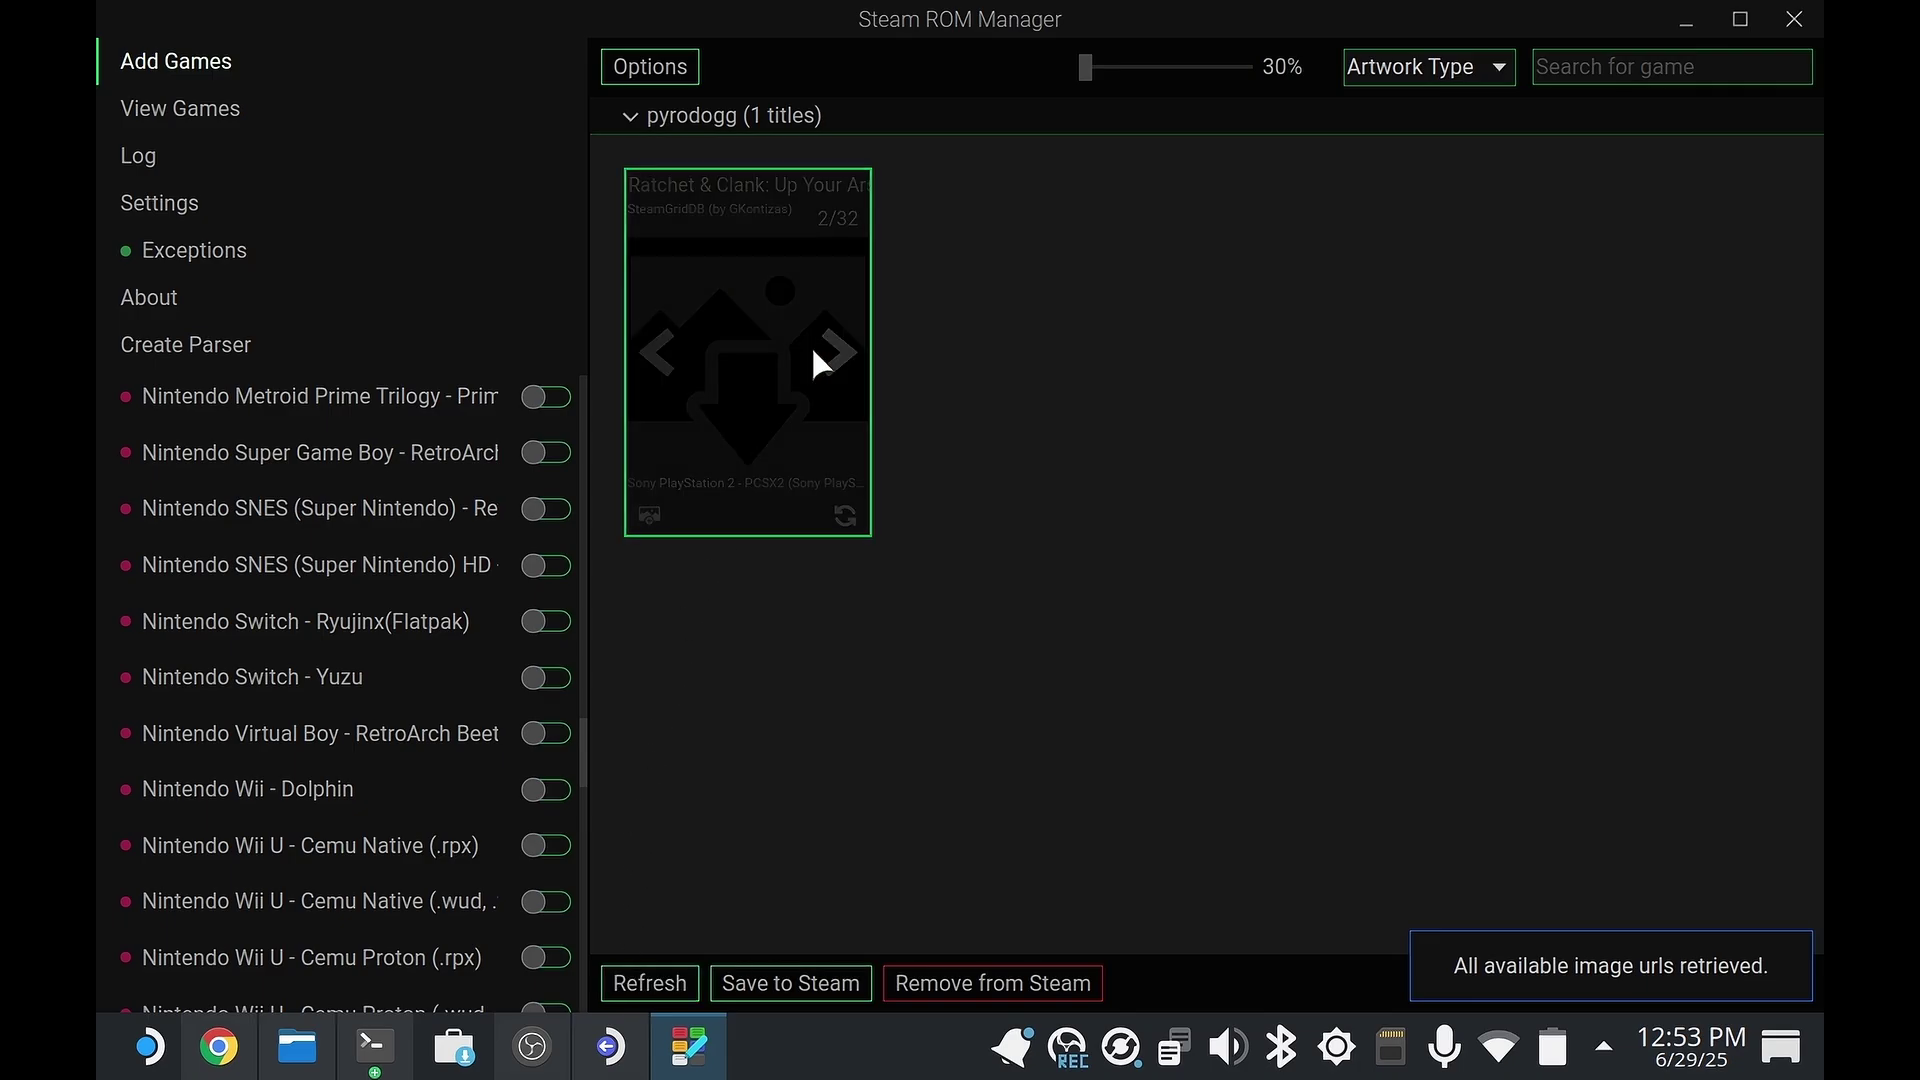
{"action": "left_click", "coordinate": [842, 364]}
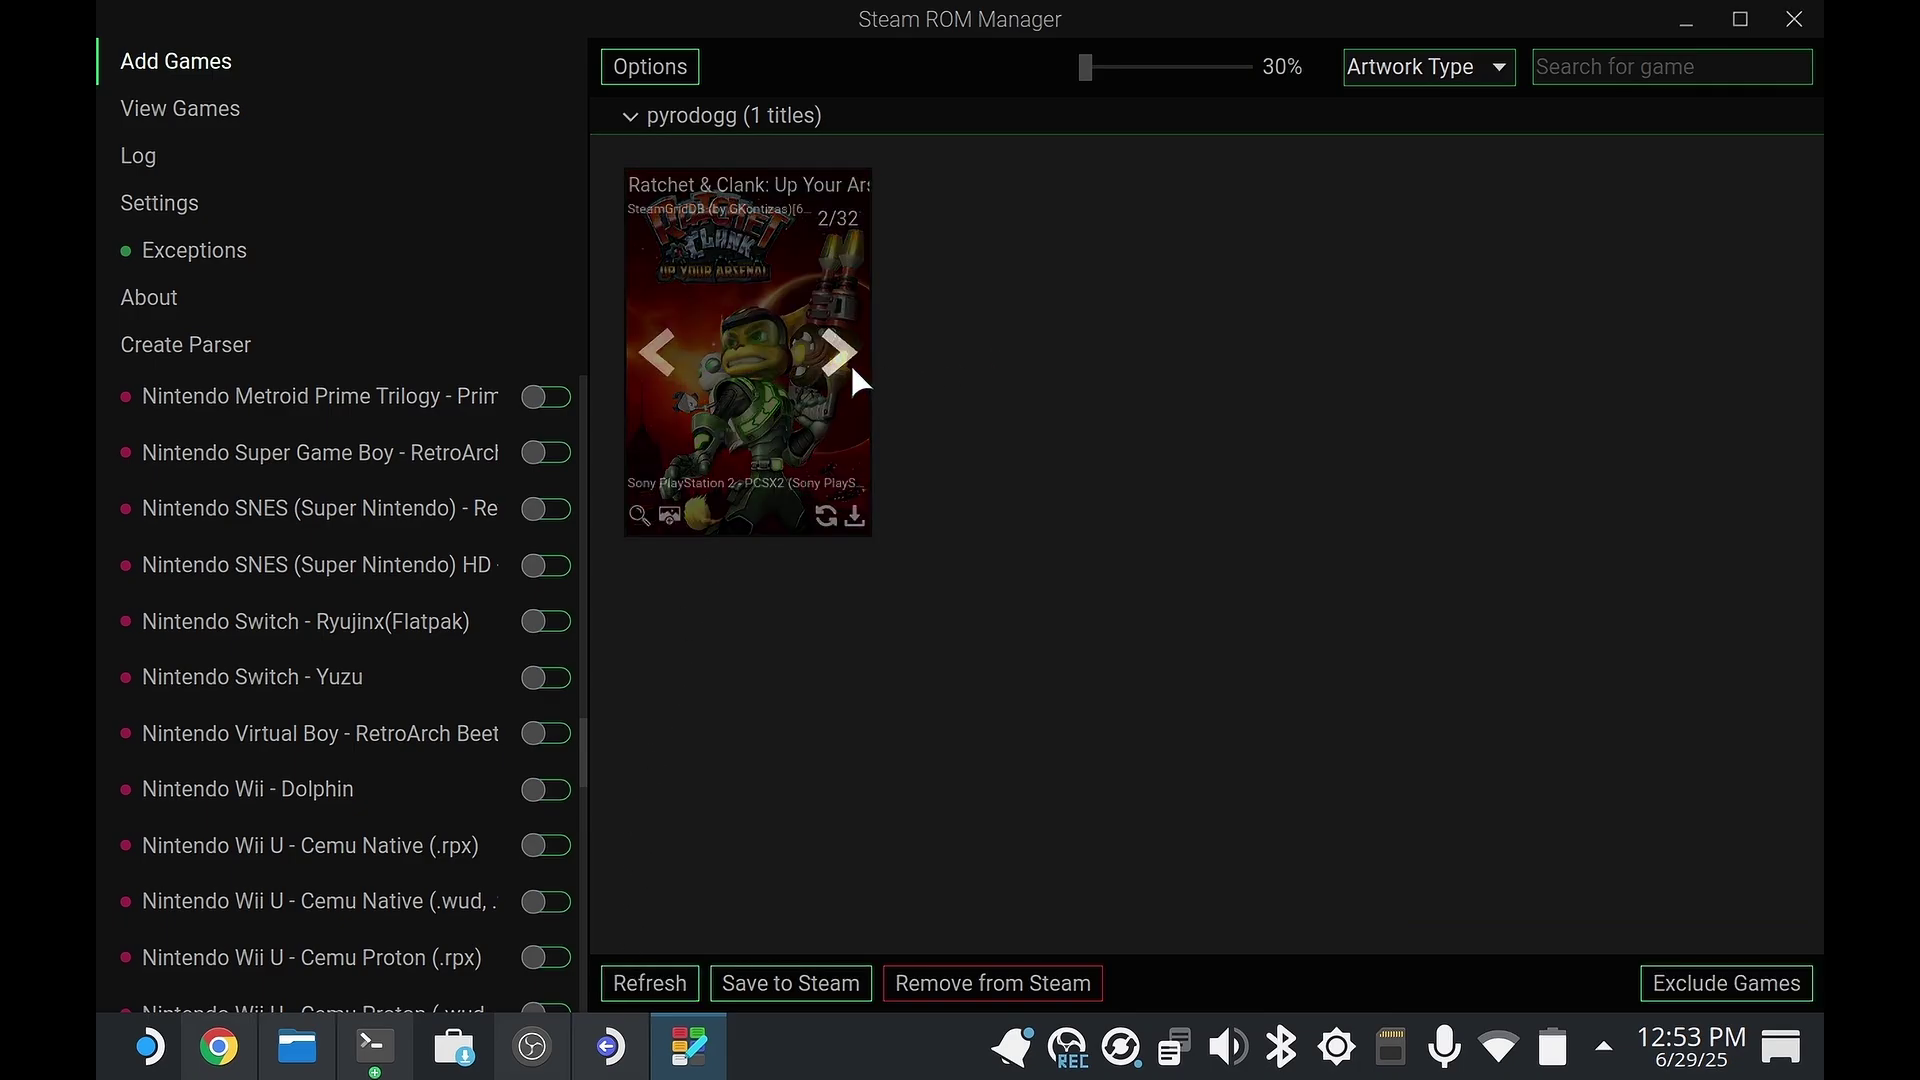
{"action": "left_click", "coordinate": [842, 366]}
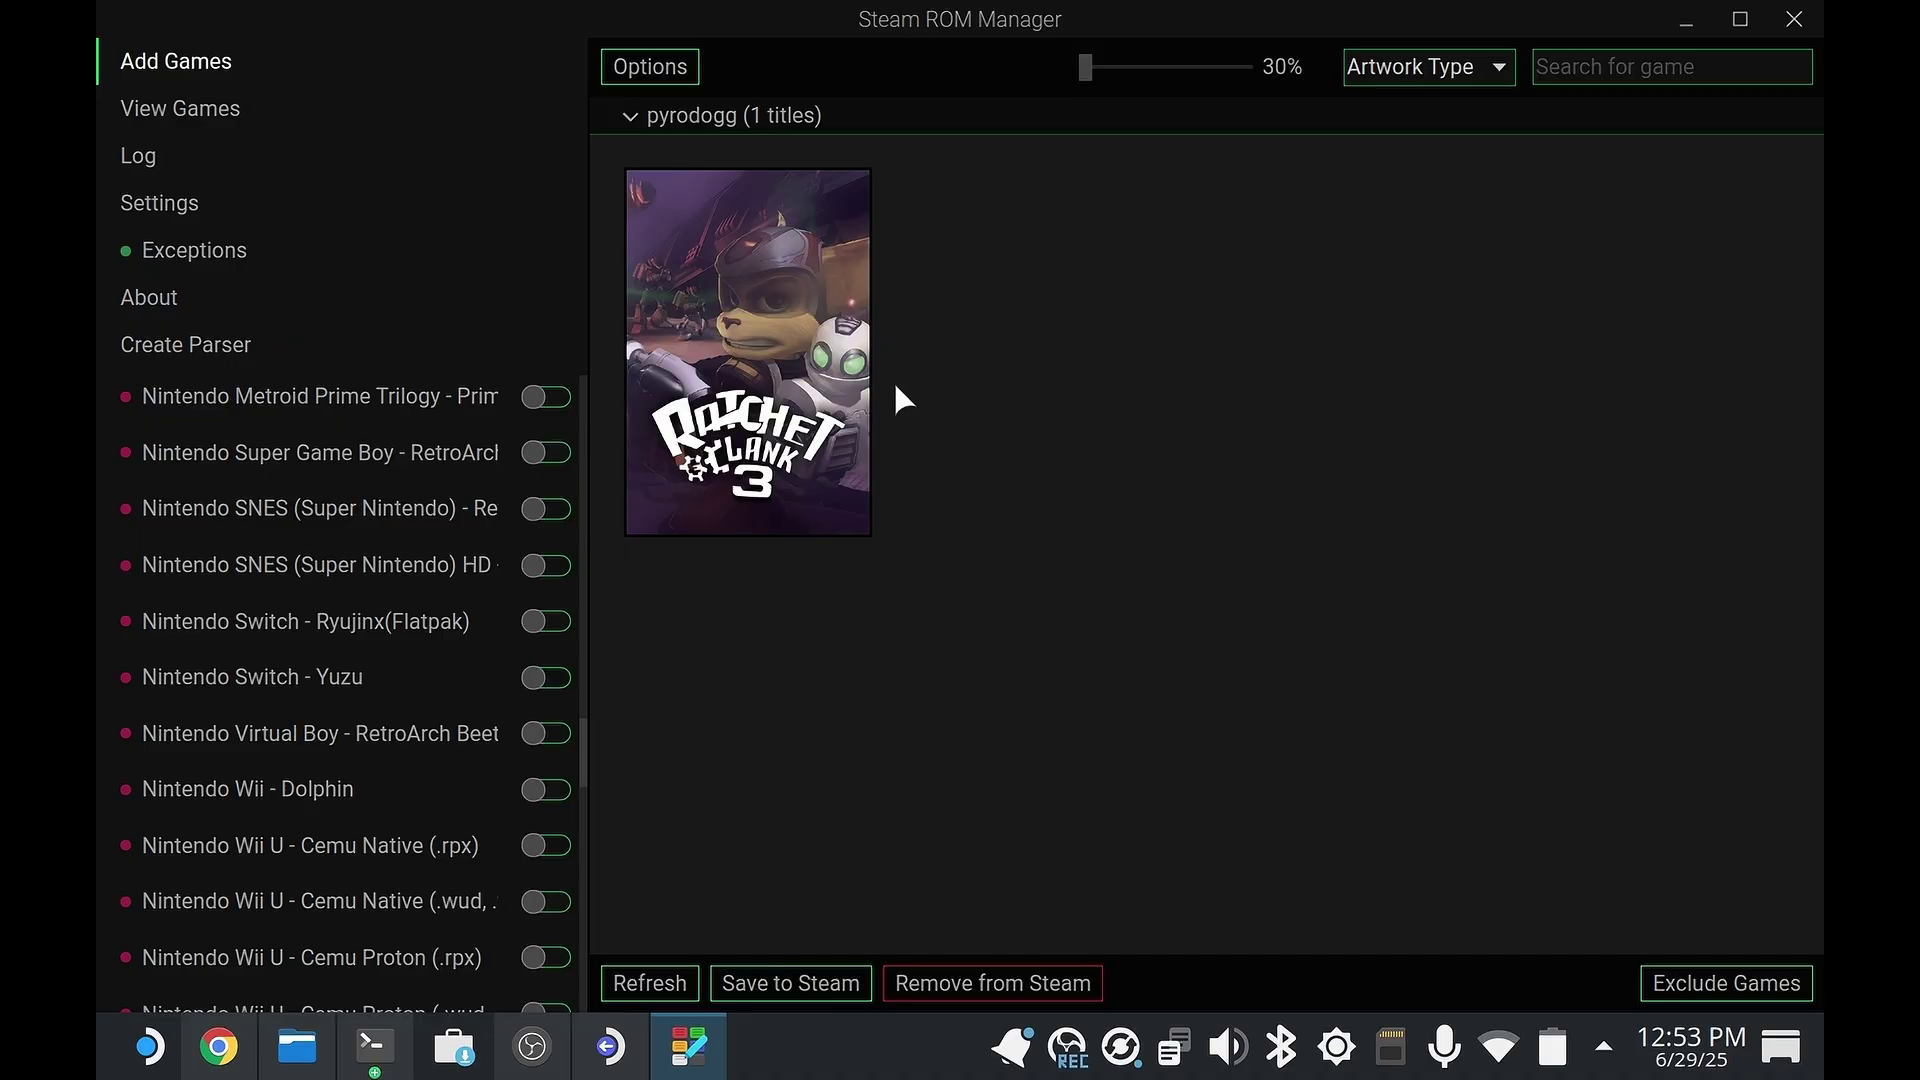
{"action": "left_click", "coordinate": [842, 364]}
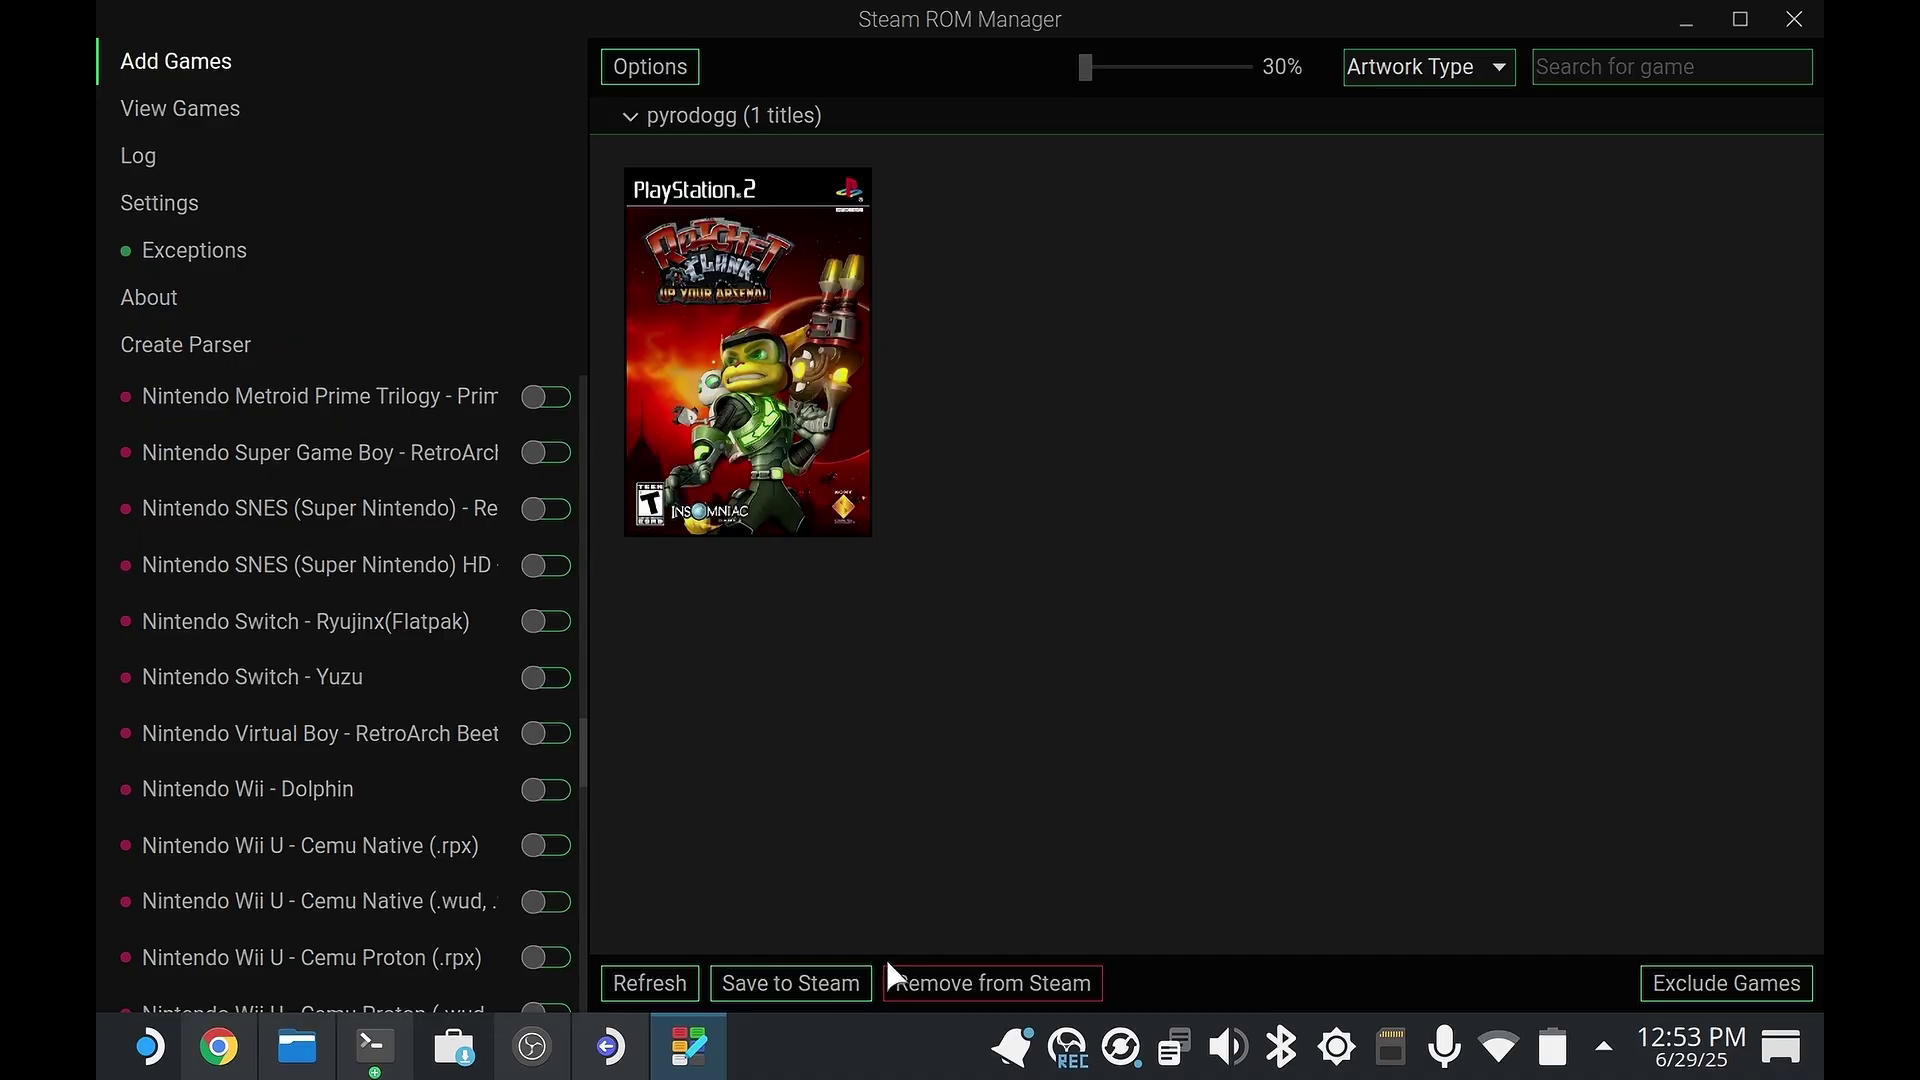
{"action": "left_click", "coordinate": [797, 985]}
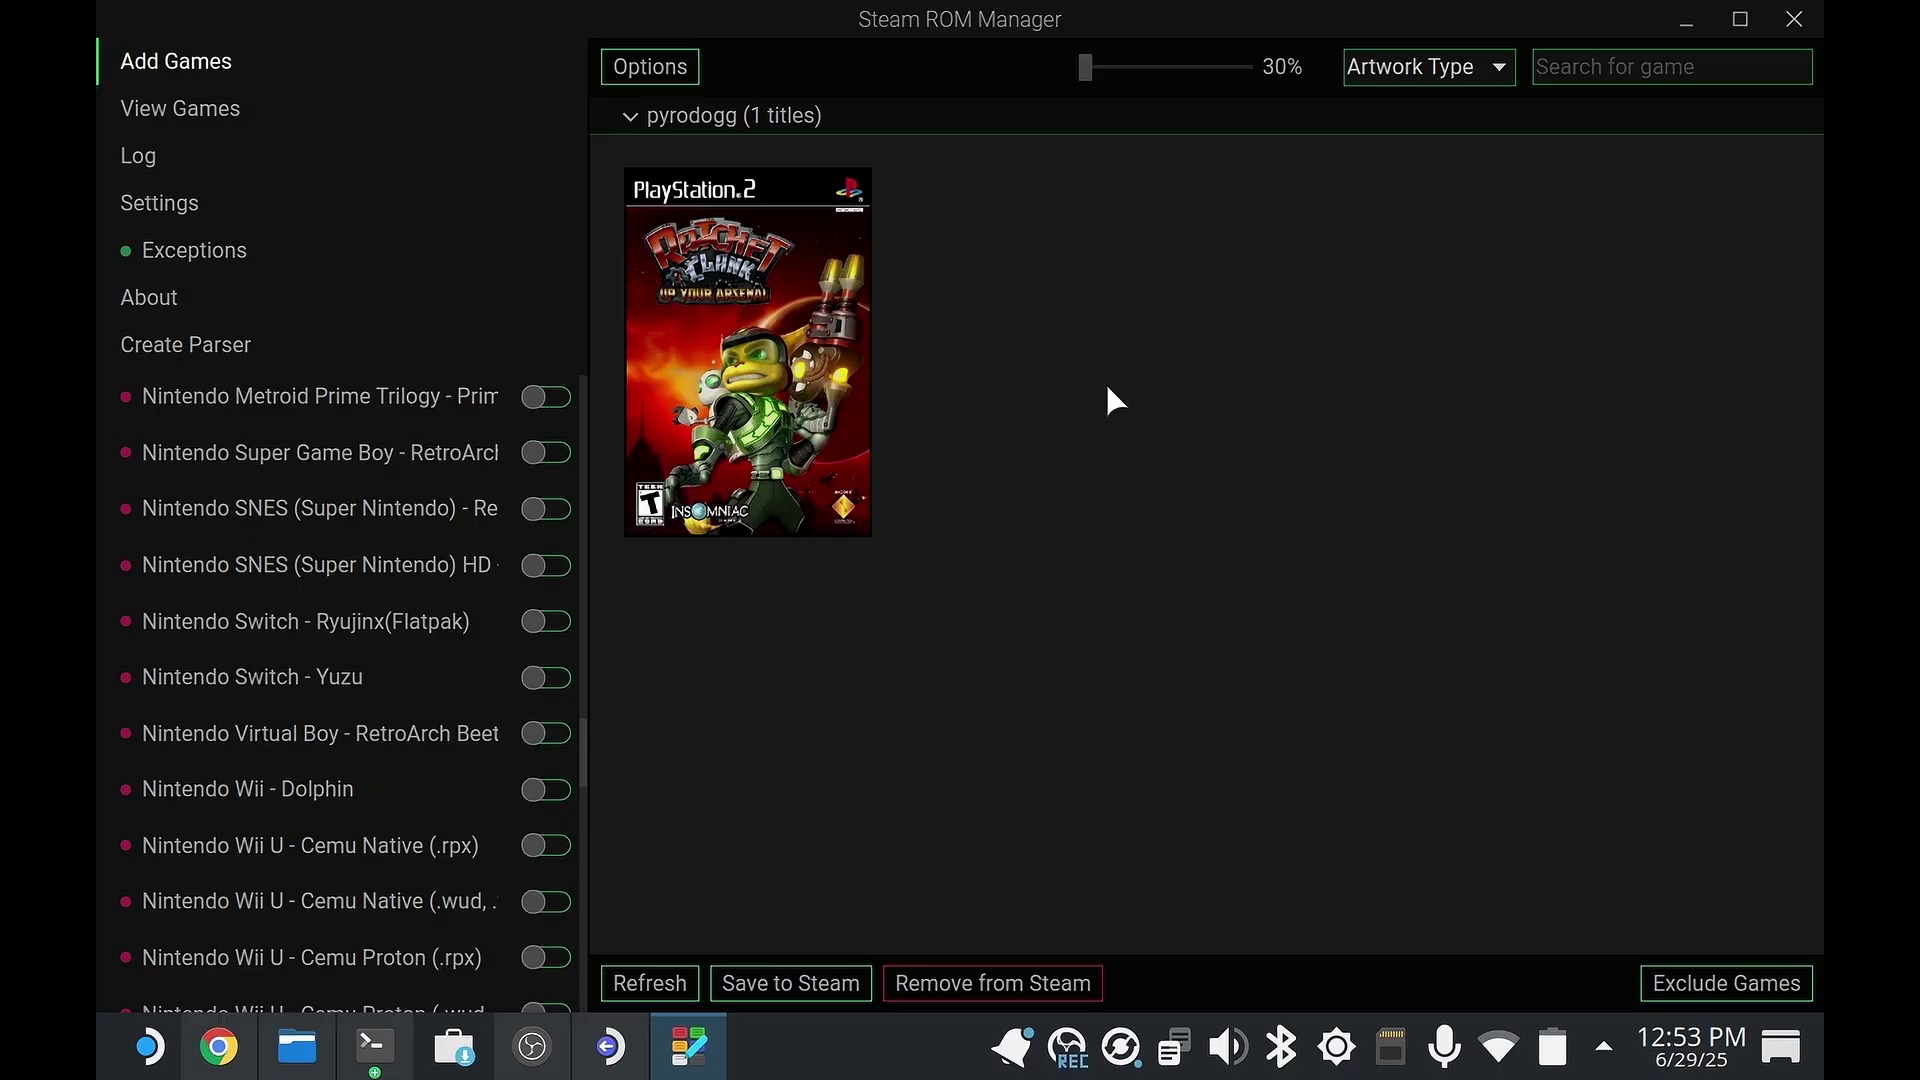